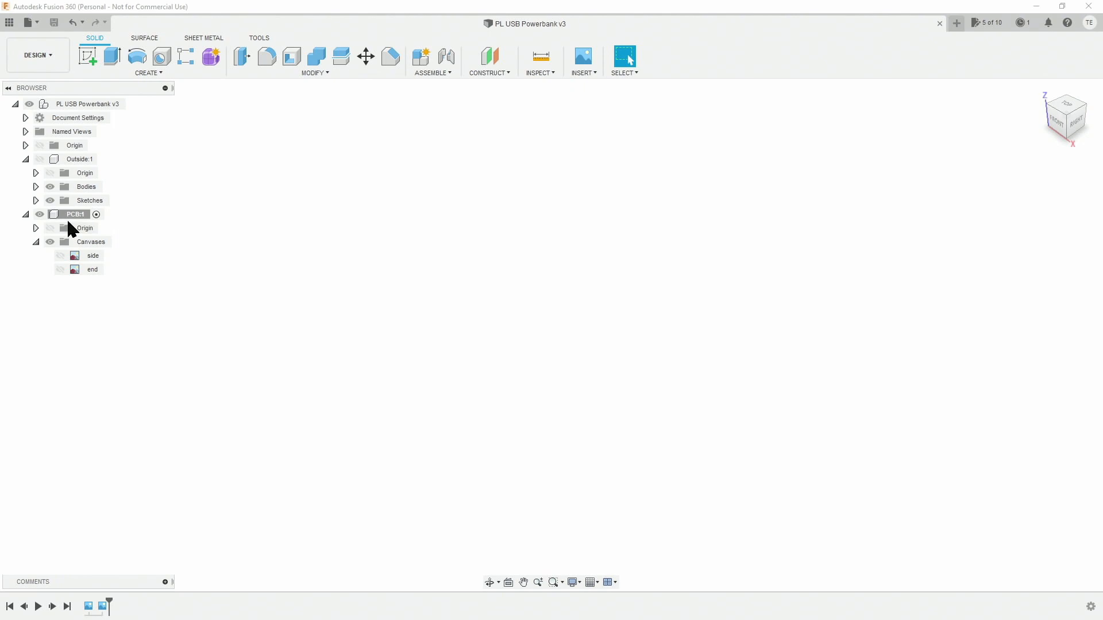
Preview the side and end canvases of the PCB component one at a time, hiding each one again.
click(60, 256)
click(60, 256)
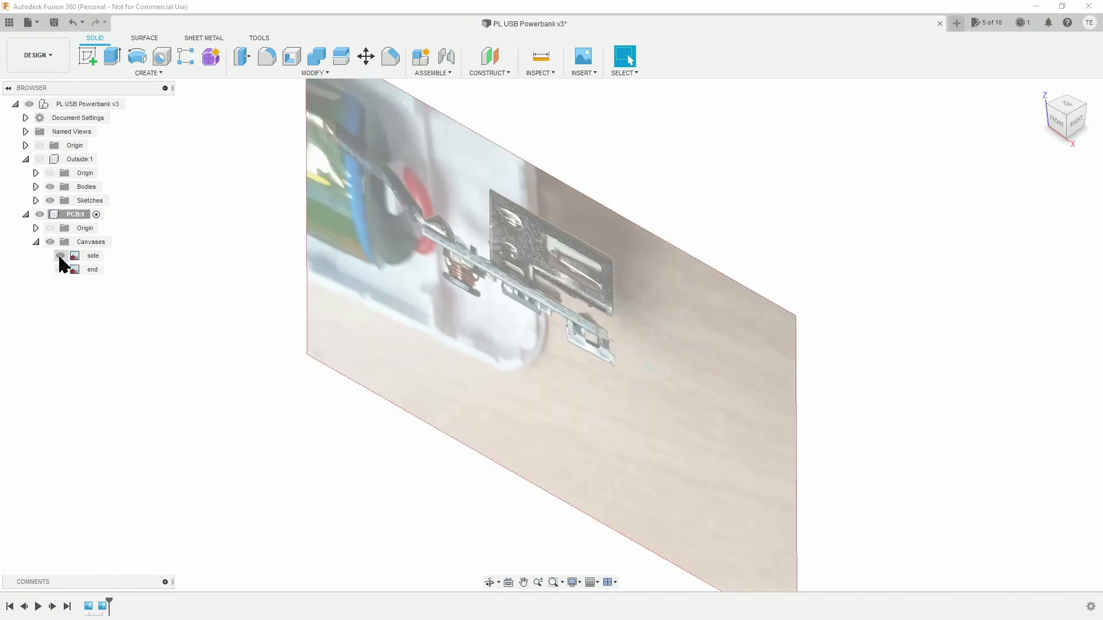
click(60, 255)
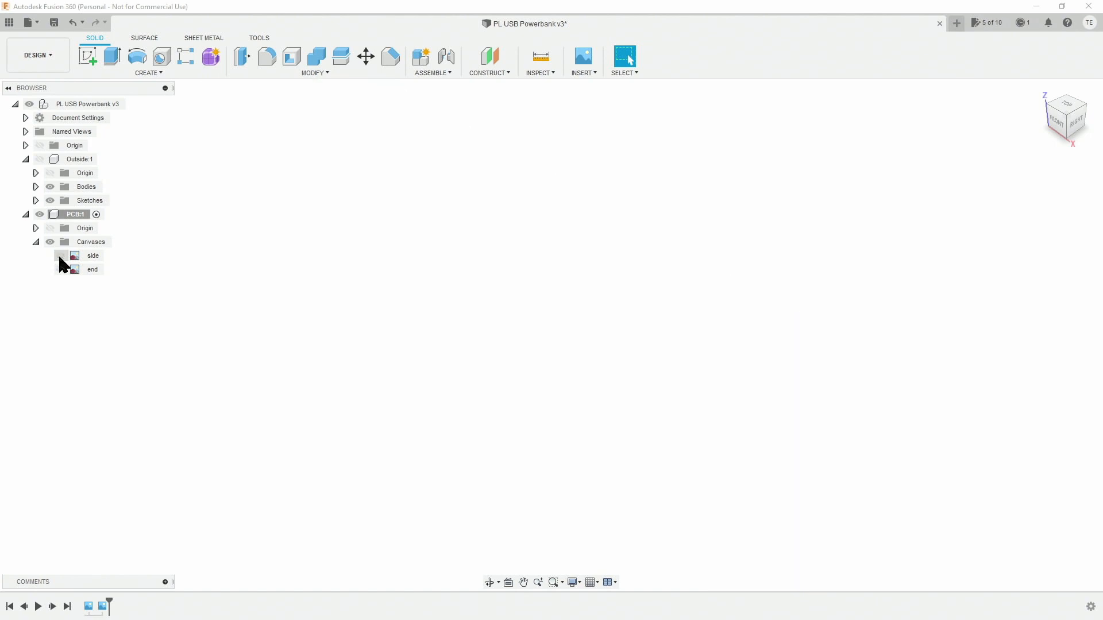
click(59, 269)
click(59, 270)
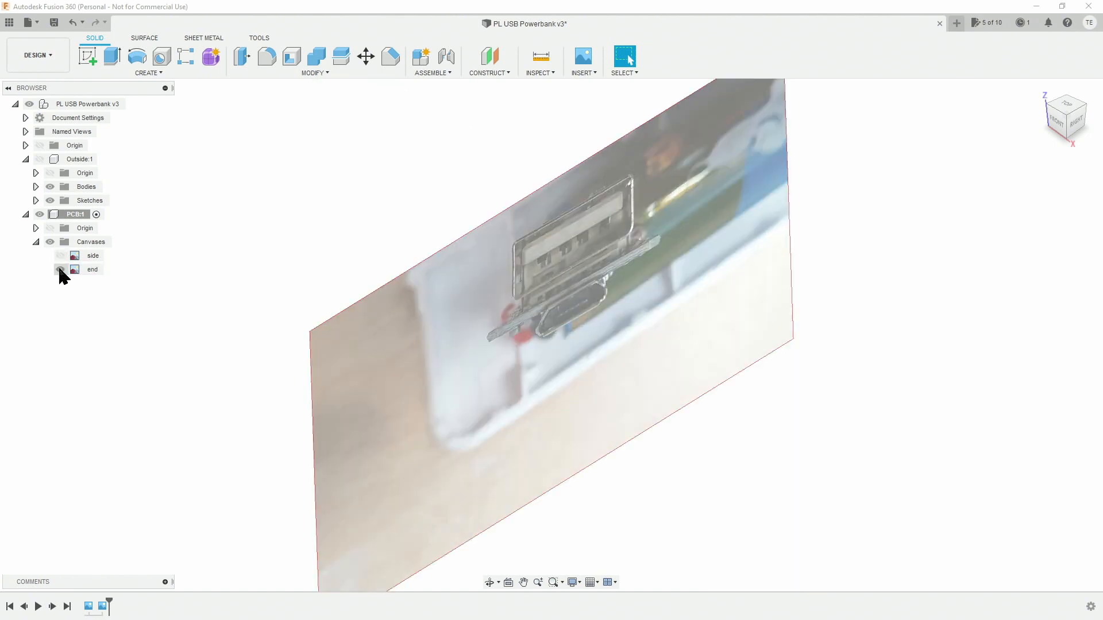
click(60, 269)
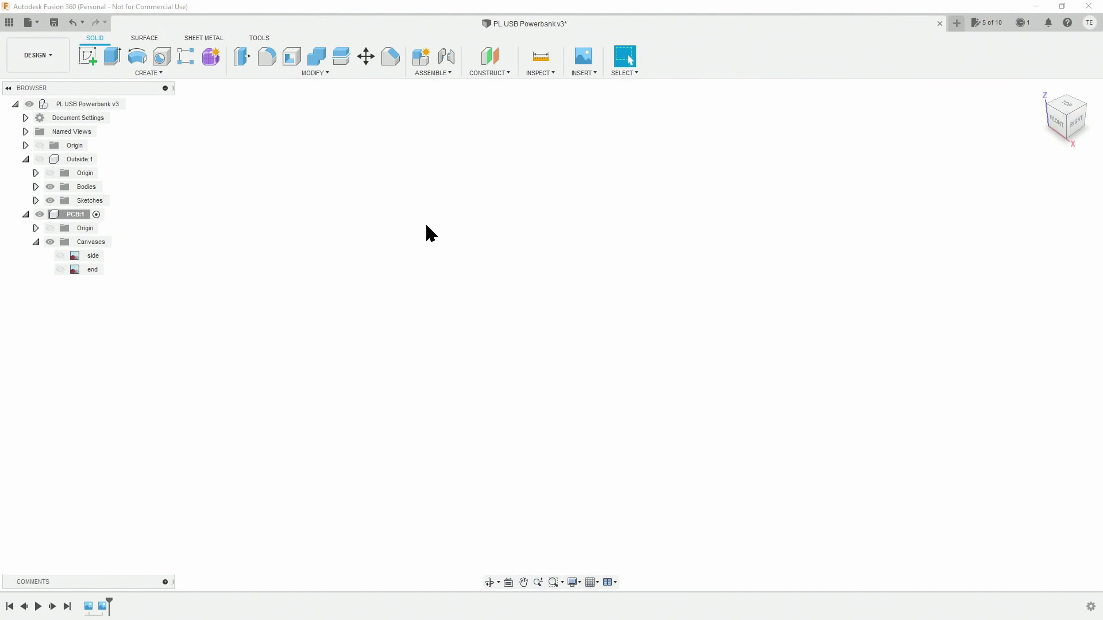
Insert the local image IMG_20210324_171610 as a canvas on the XY plane of the PCB component.
click(591, 72)
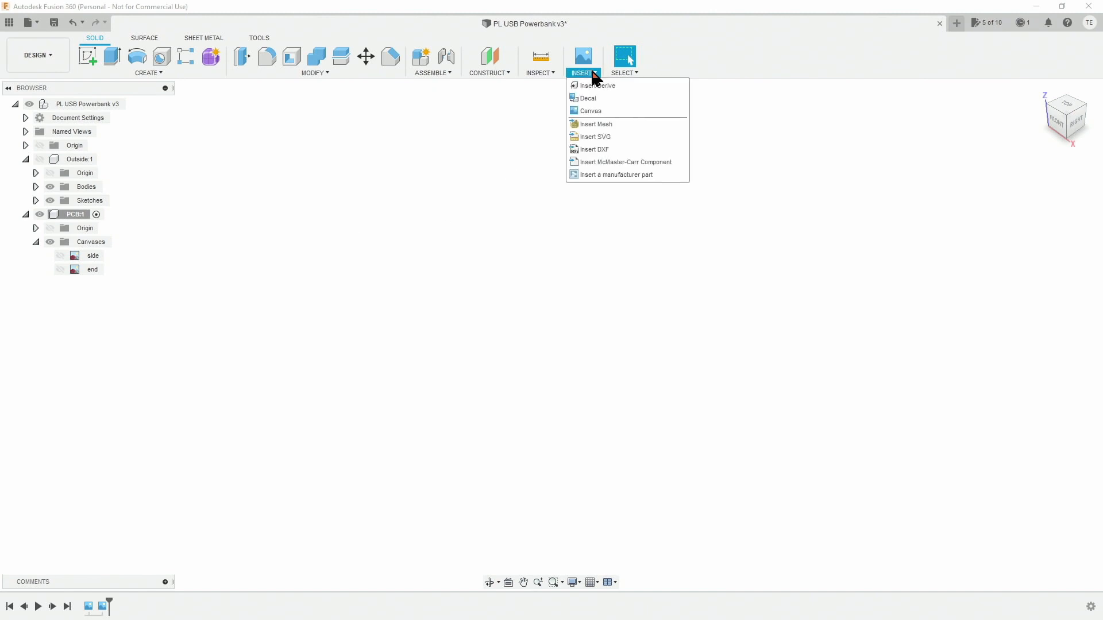
click(587, 112)
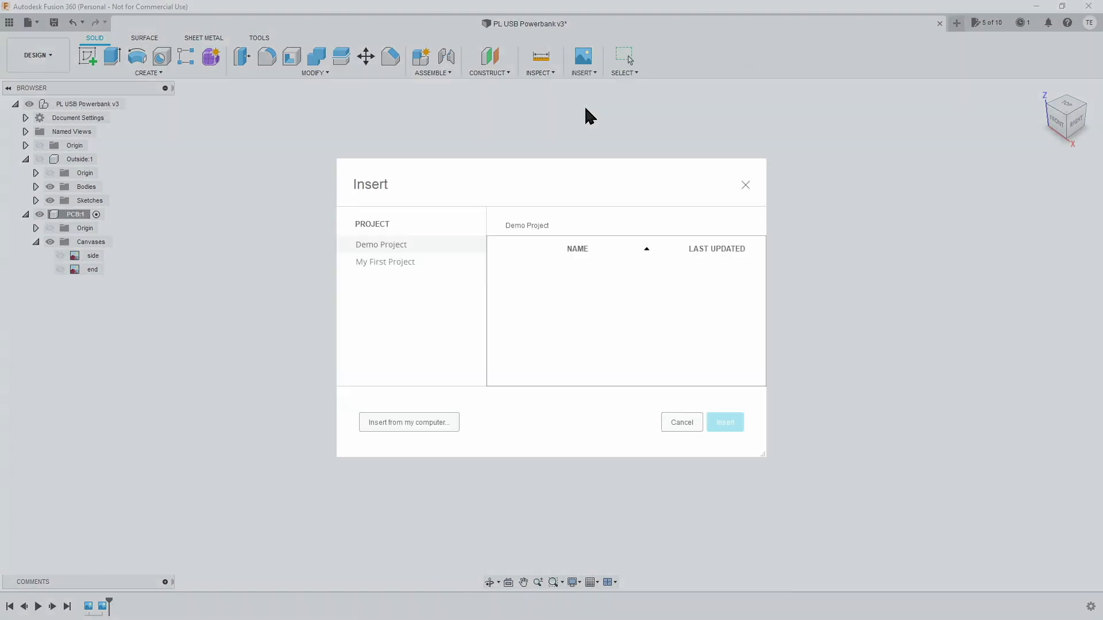
click(400, 423)
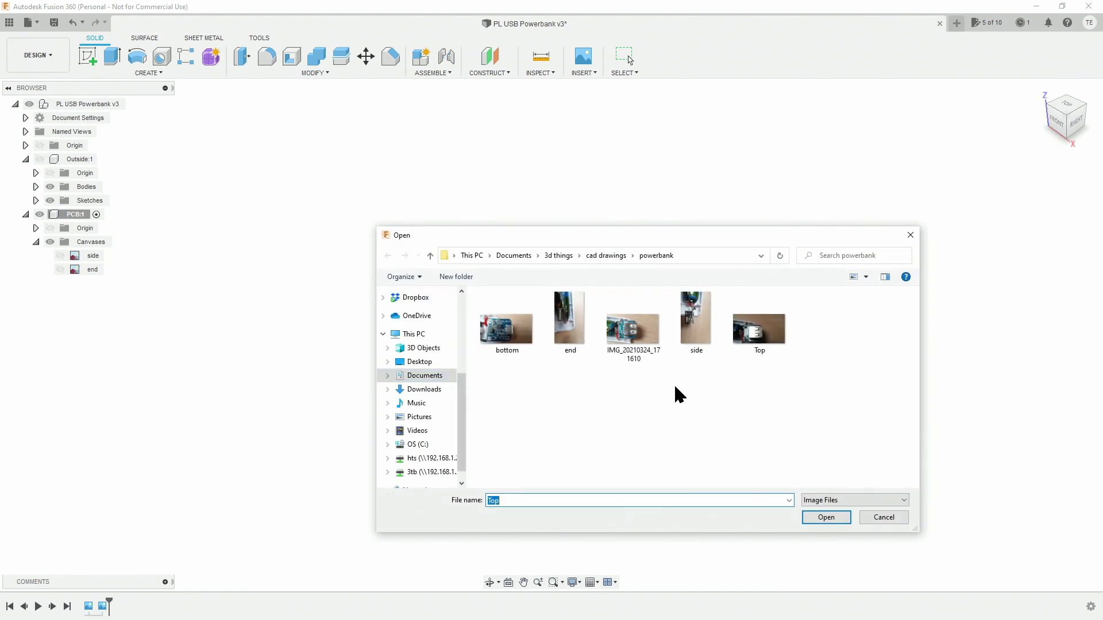
click(643, 335)
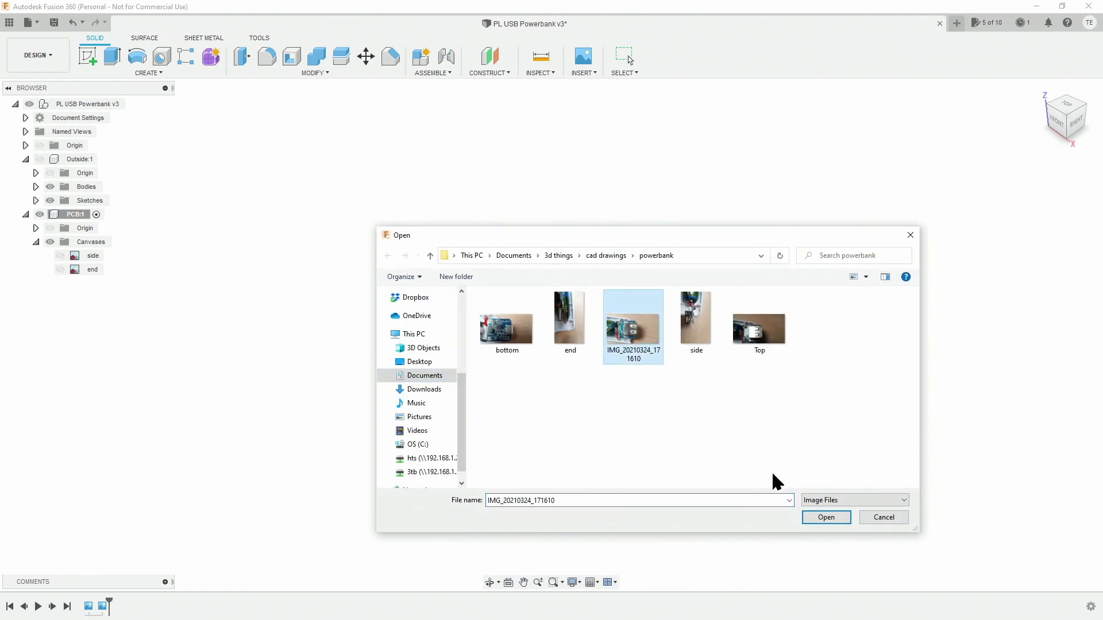
click(826, 518)
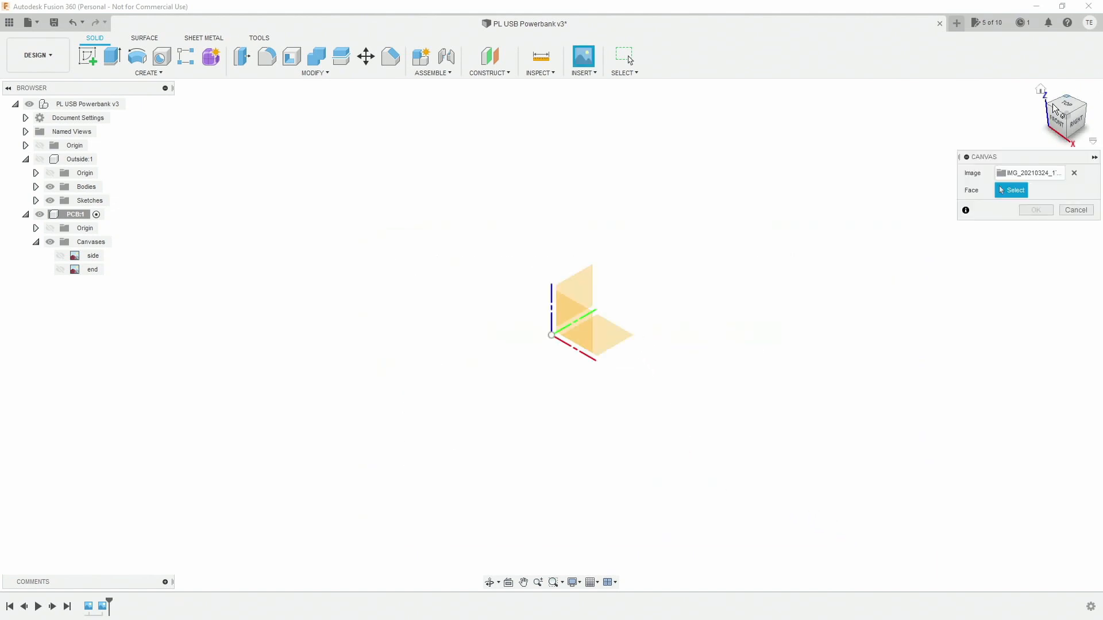
click(616, 341)
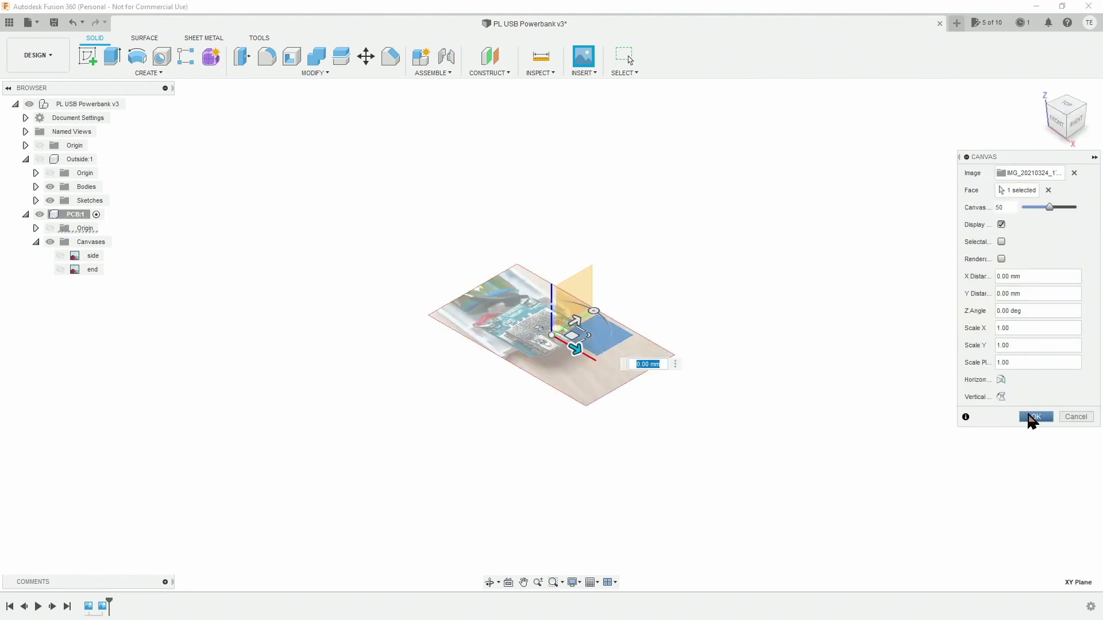
click(1031, 419)
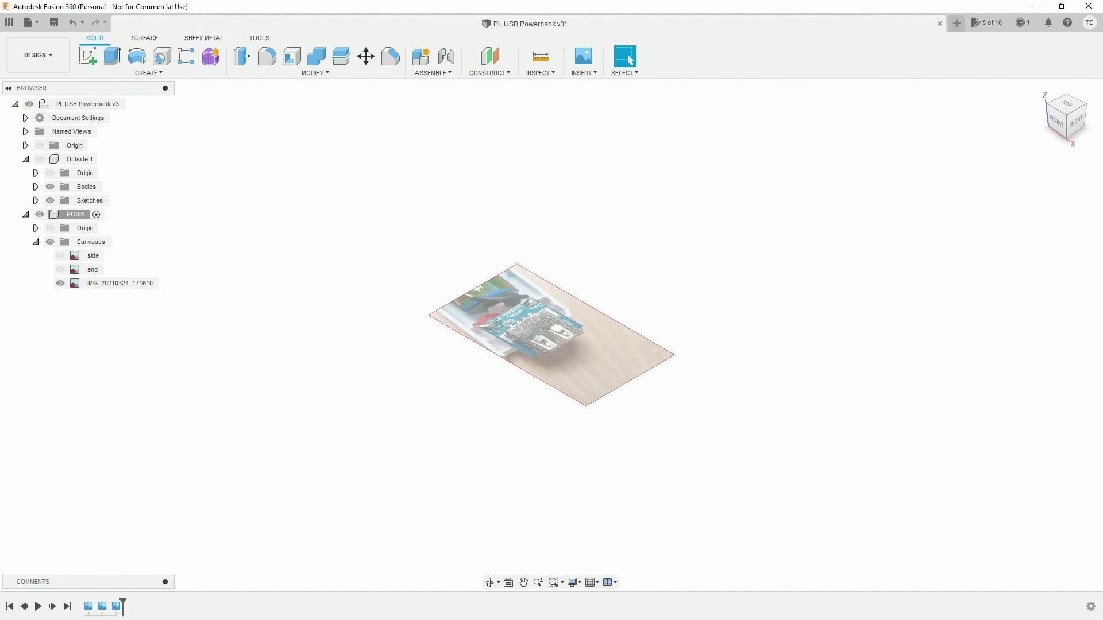
Calibrate the IMG_20210324_171610 canvas by setting the distance between the USB connector's rear and front edges to 13.7 mm.
click(1061, 106)
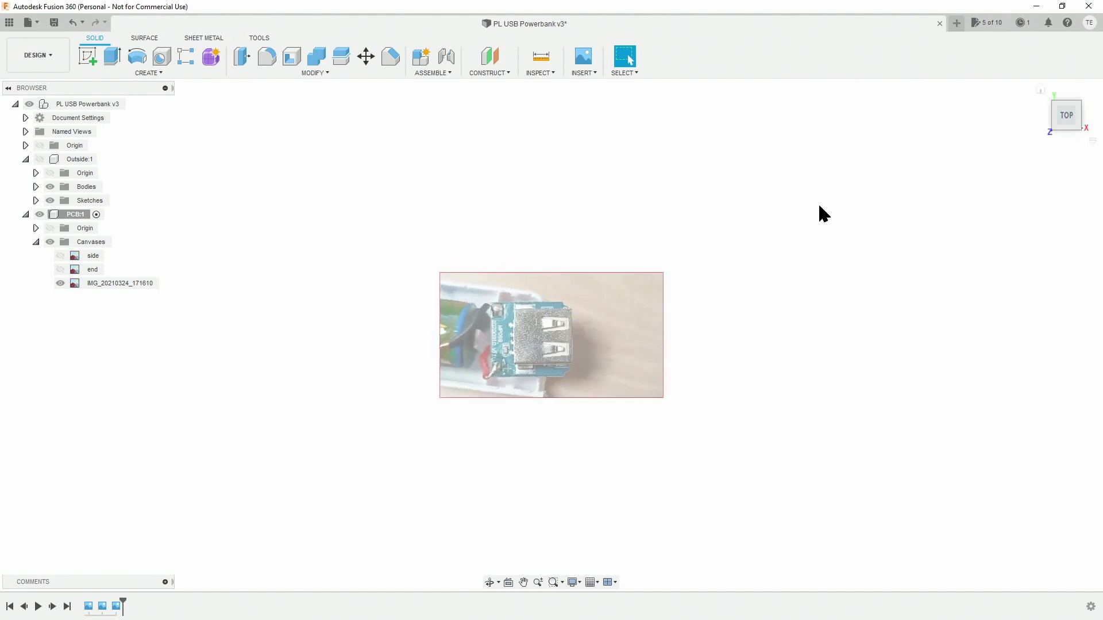
scroll(509, 340, down, 1)
scroll(509, 340, up, 5)
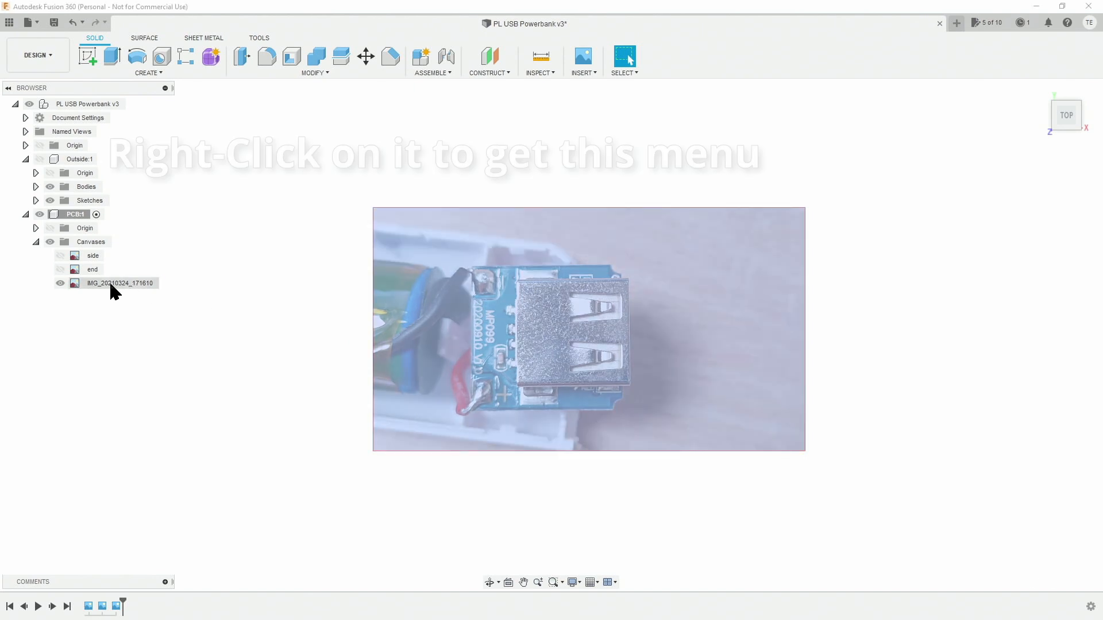
right_click(111, 285)
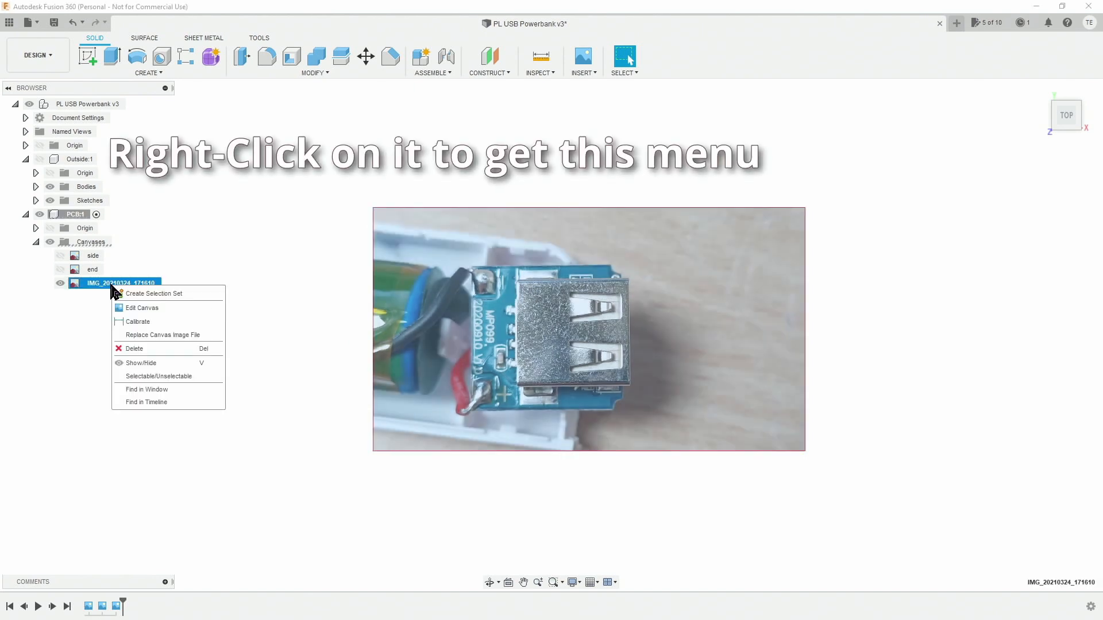
click(138, 324)
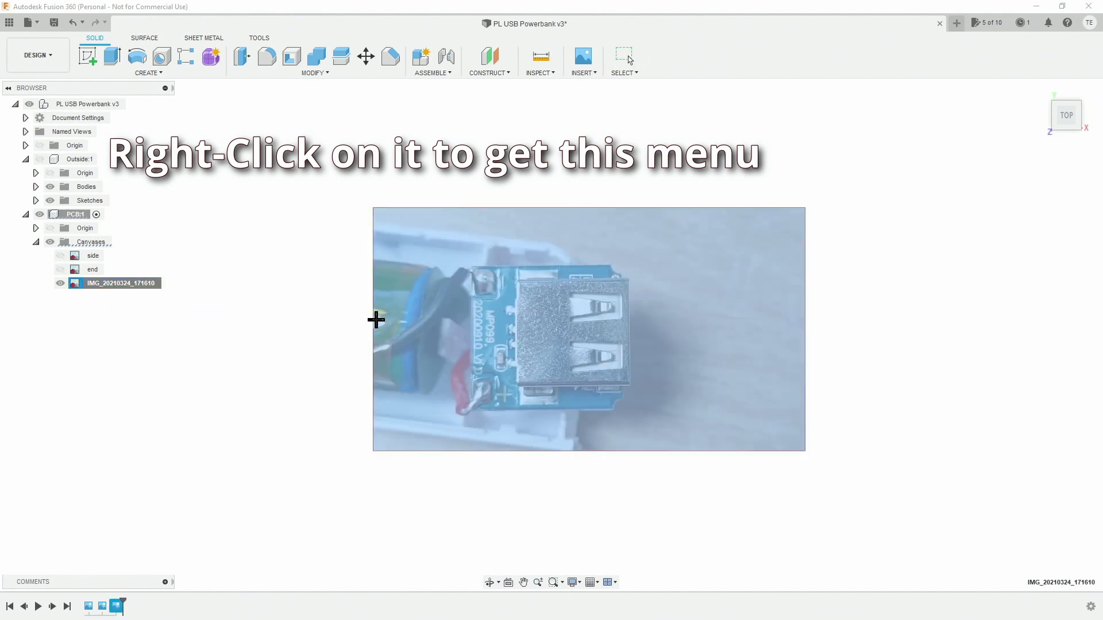
scroll(554, 293, up, 5)
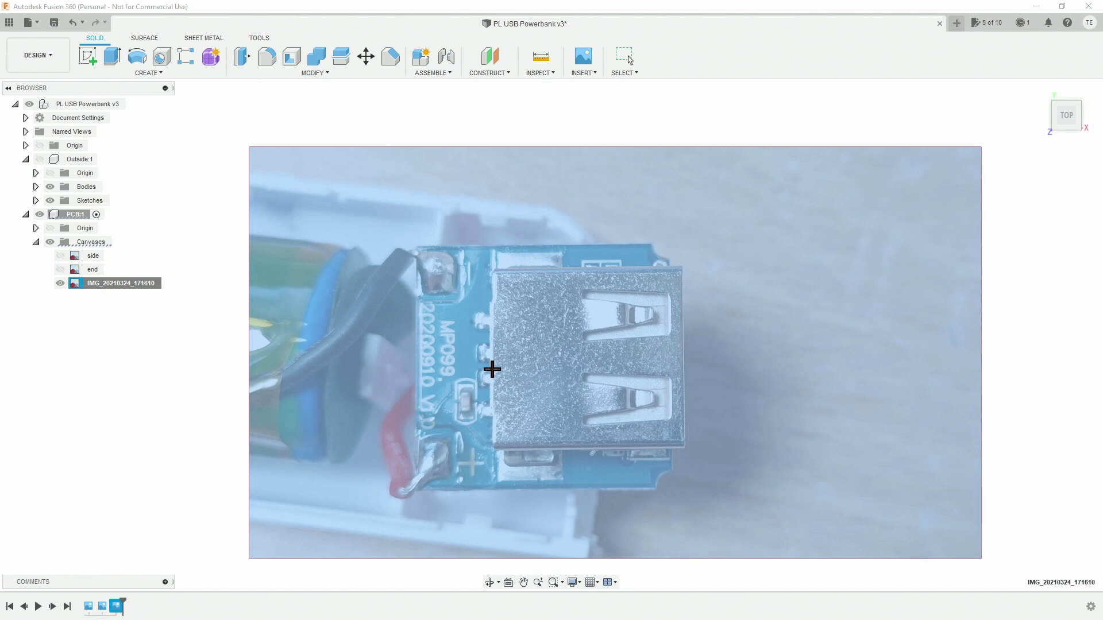
click(493, 361)
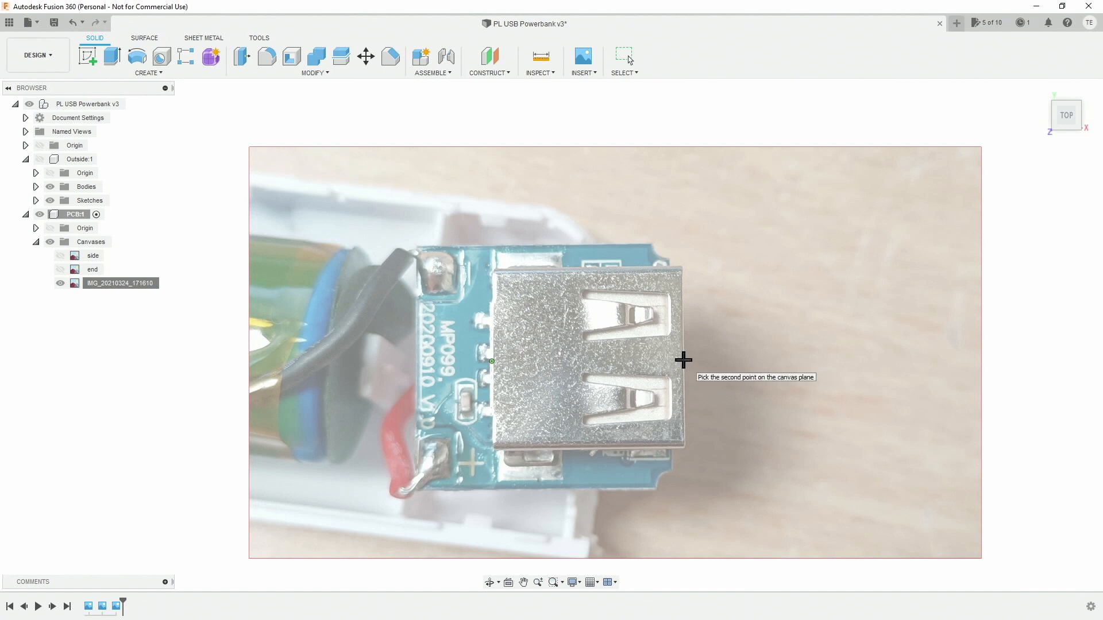
click(683, 360)
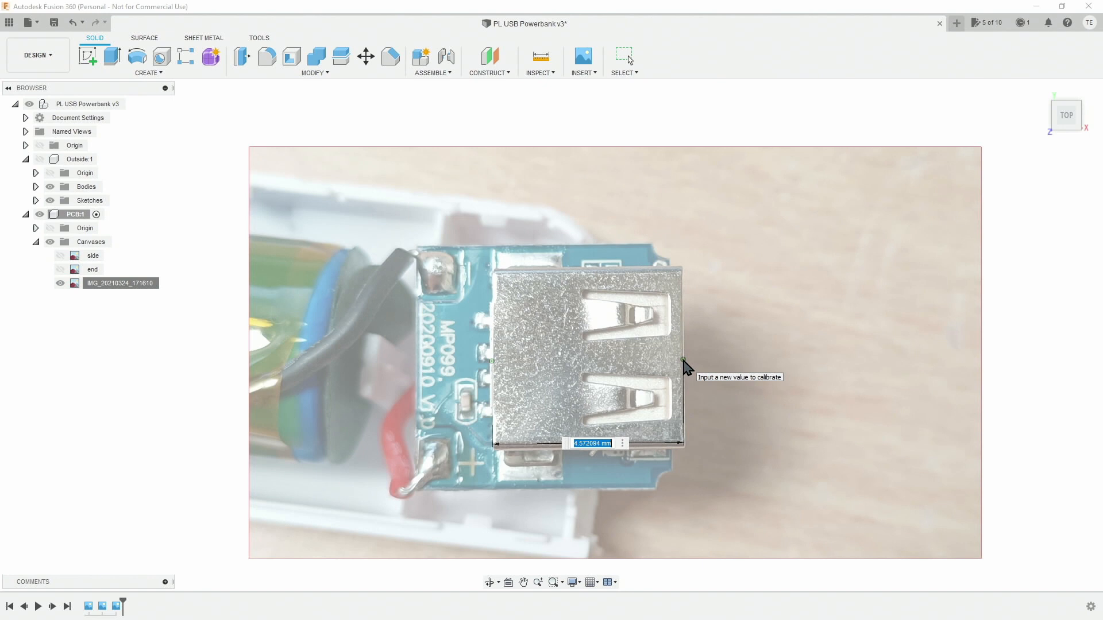
text(13.7)
key(Return)
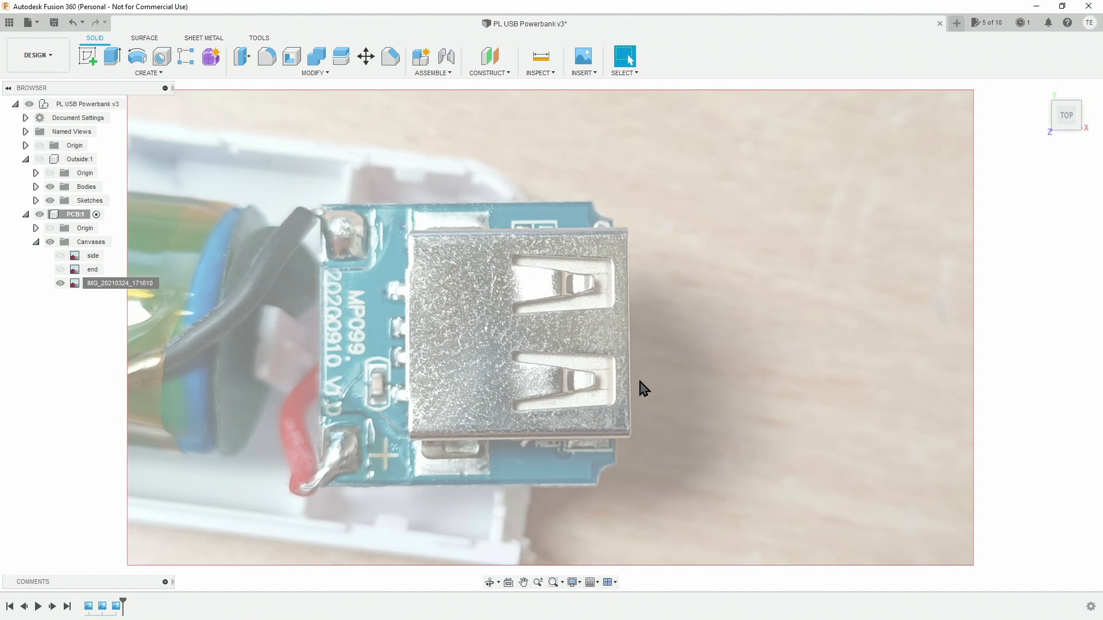
Edit the IMG_20210324_171610 canvas and rotate it to a Z angle of -1 degree.
right_click(99, 286)
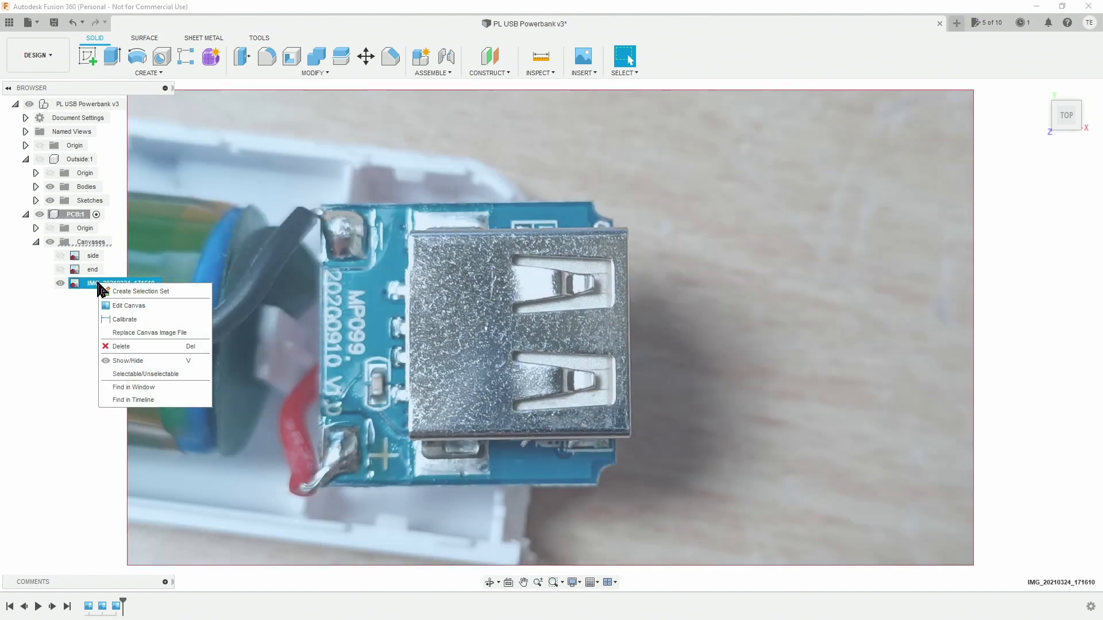
click(121, 305)
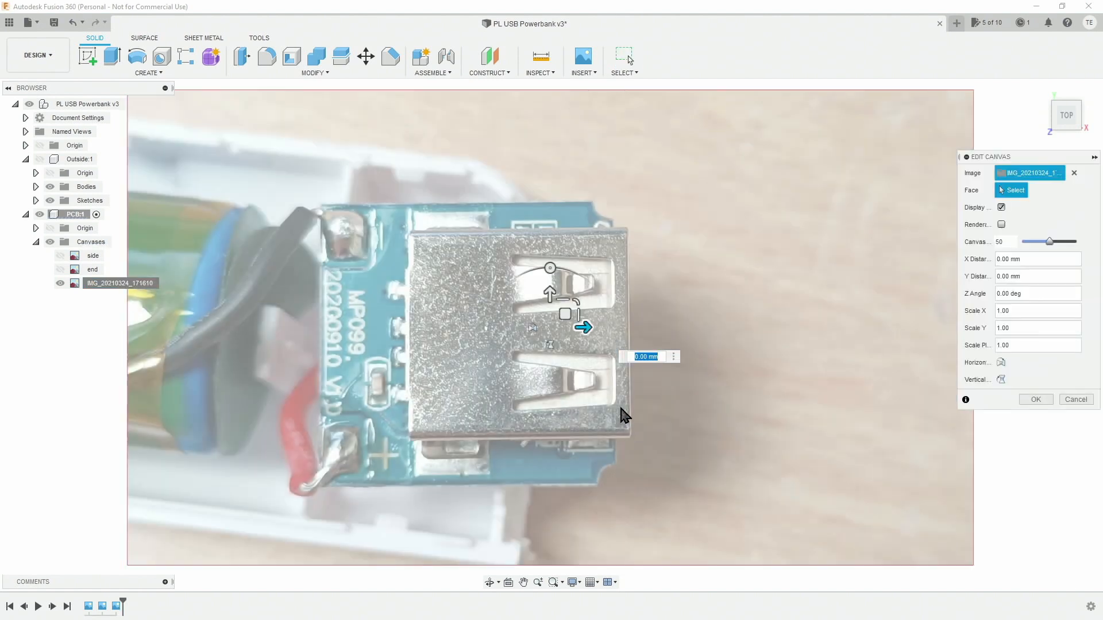
mouse_move(551, 267)
mouse_down()
mouse_move(566, 270)
mouse_move(555, 268)
mouse_up()
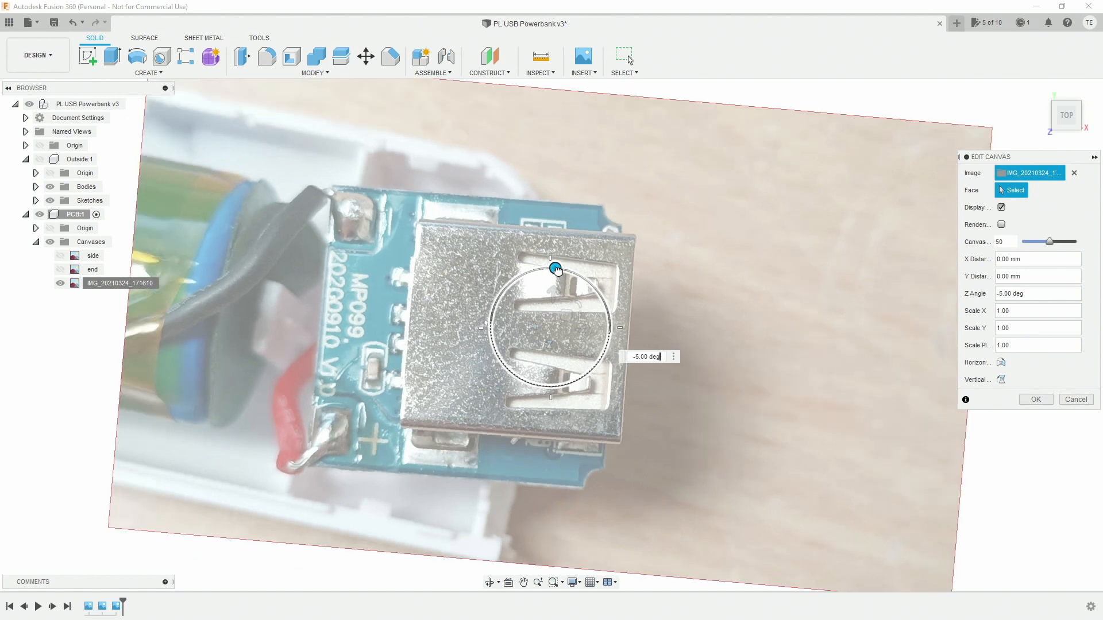
scroll(432, 300, up, 3)
scroll(435, 299, up, 1)
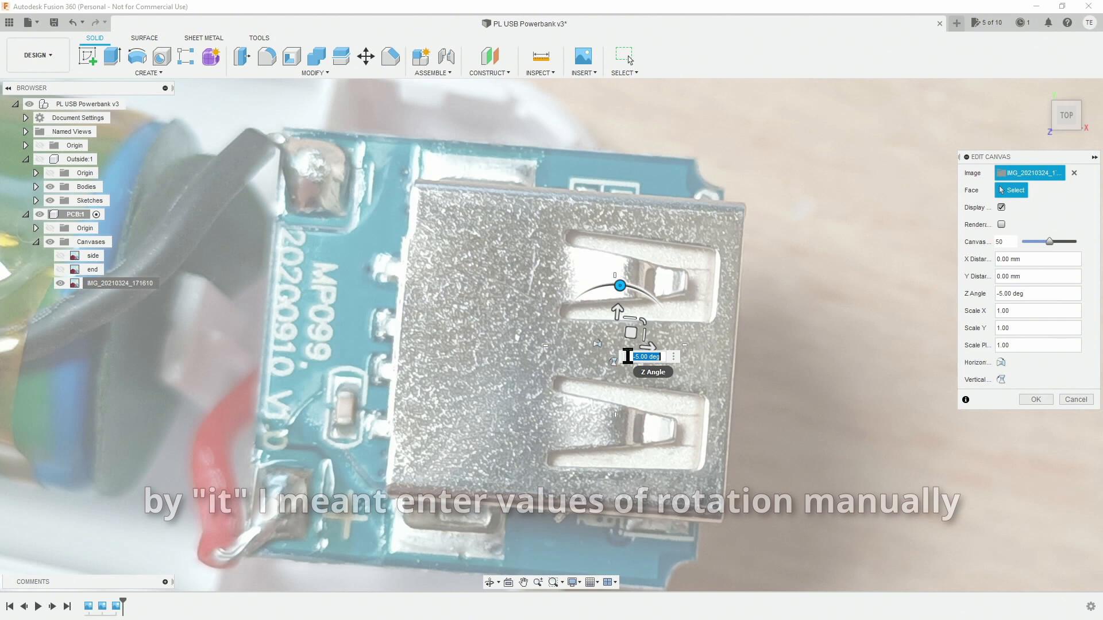
text(-1)
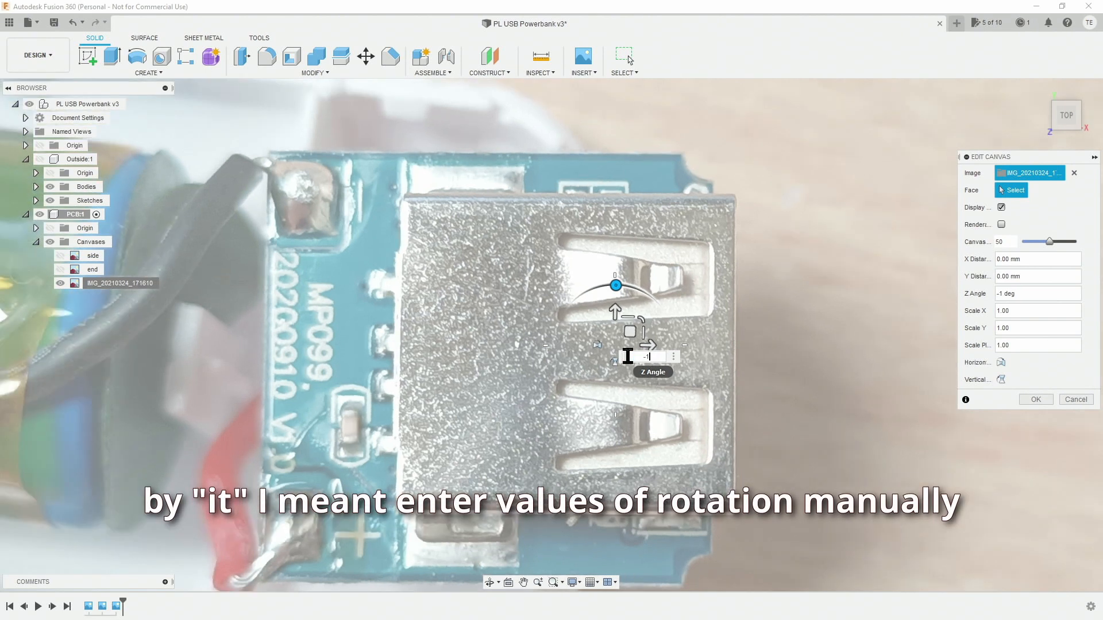
Fine-tune the canvas's Z angle to -0.65 degrees to straighten the board, and apply the edit.
middle_drag(532, 273, 551, 197)
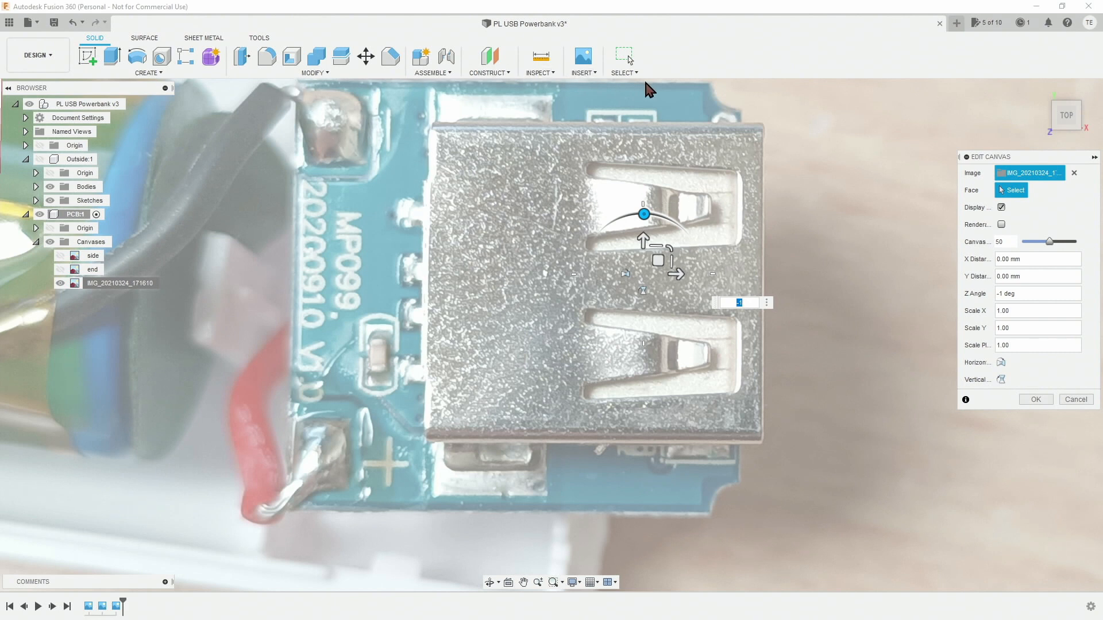
click(755, 301)
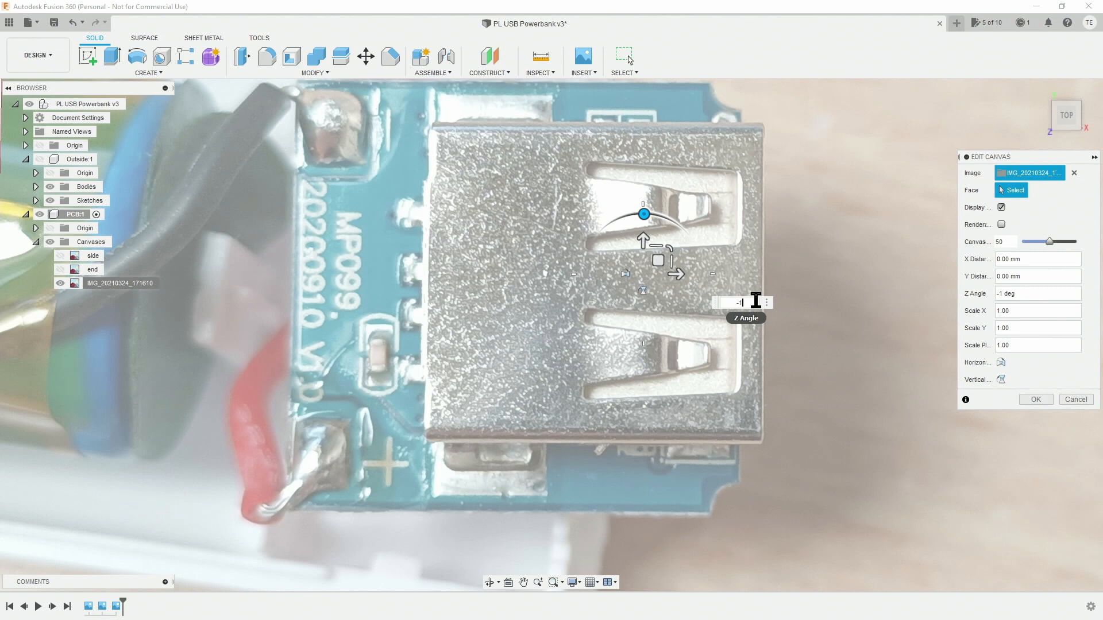
text(.2)
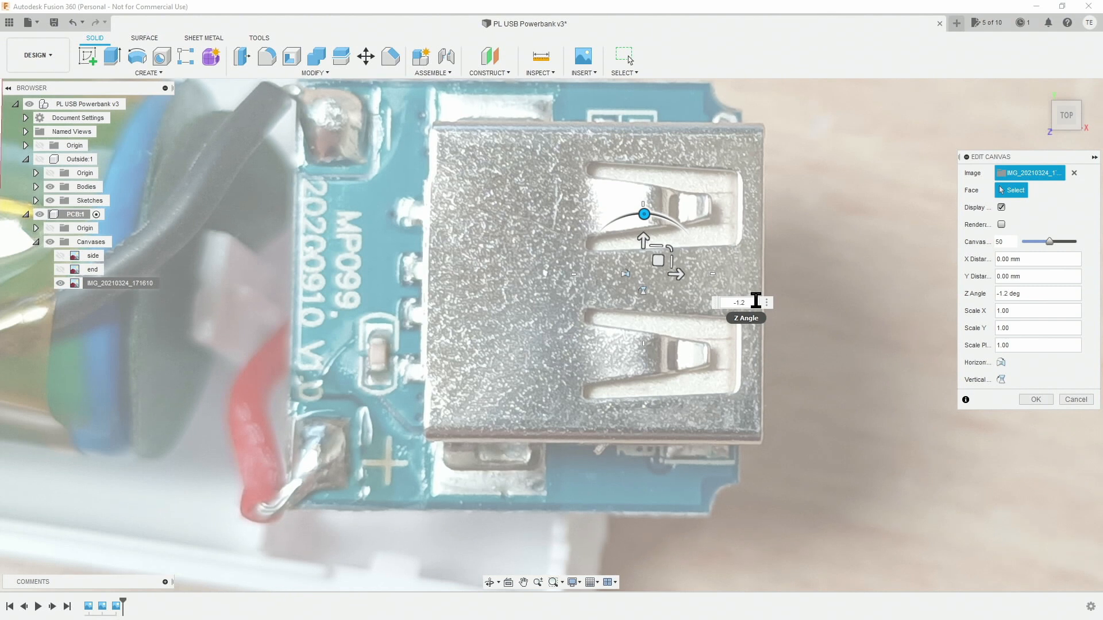
key(BackSpace)
key(BackSpace)
key(BackSpace)
text(0.8)
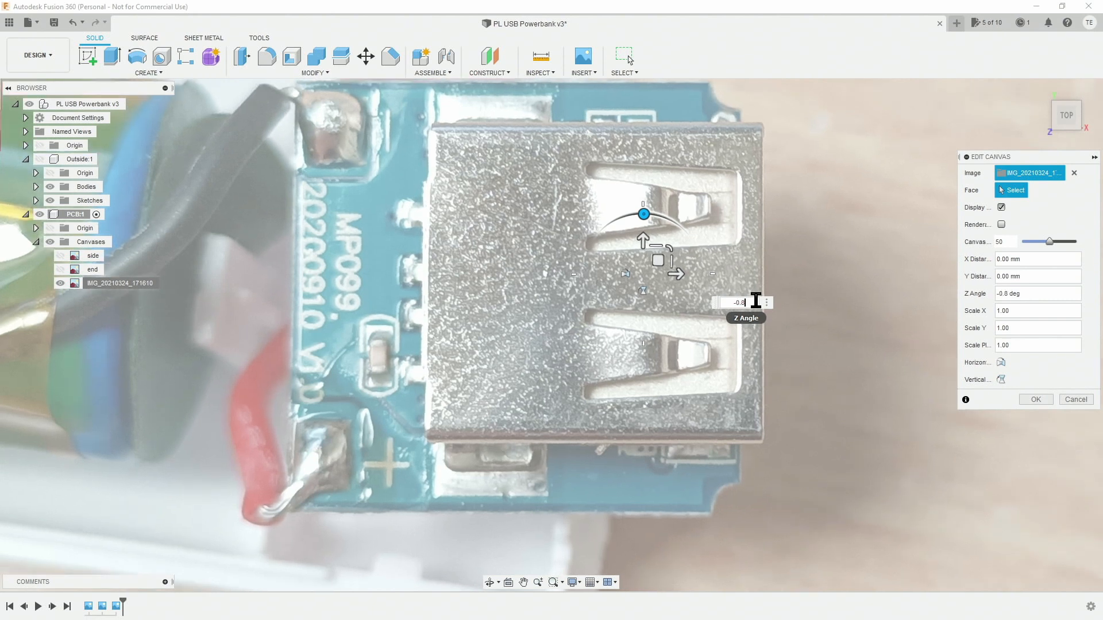
key(BackSpace)
text(65)
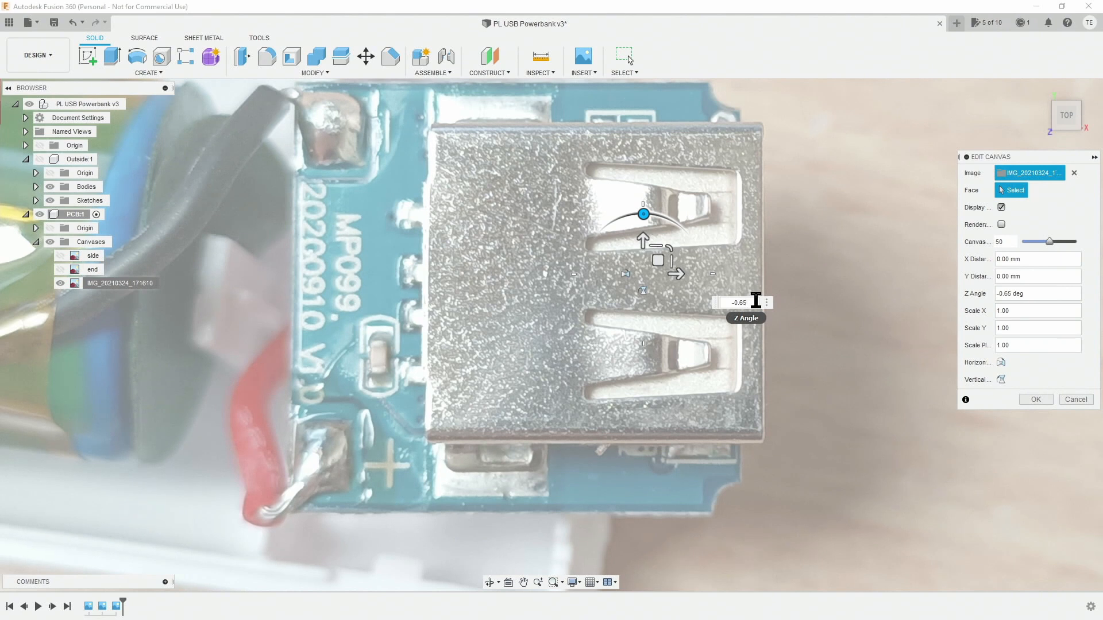
key(Return)
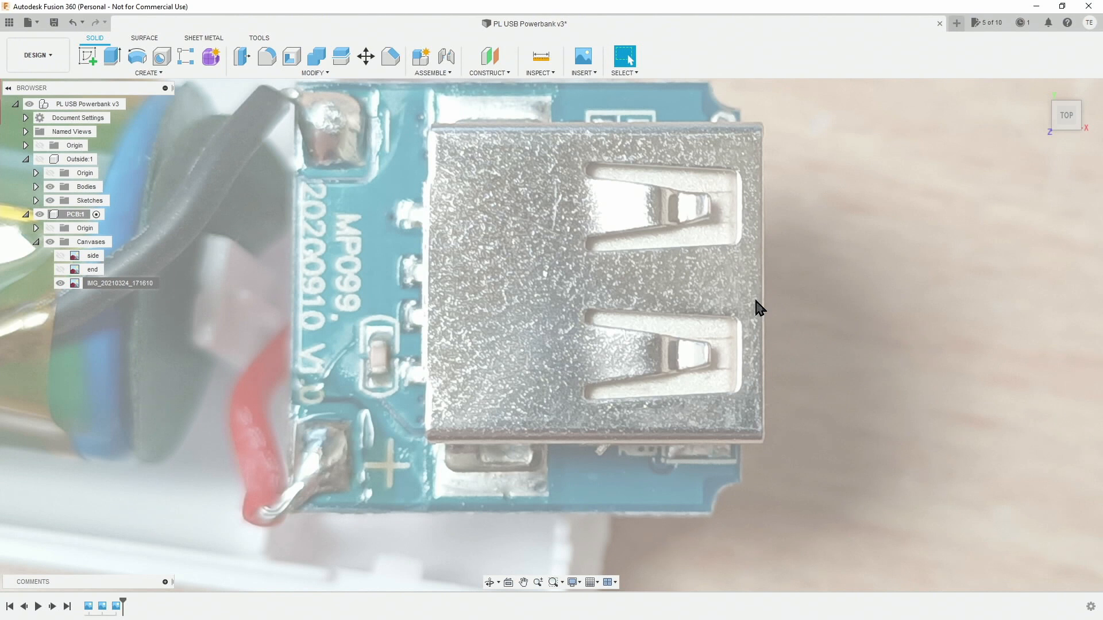
Examine how the three canvases line up on the USB connector in the right, front and top views.
scroll(626, 325, down, 5)
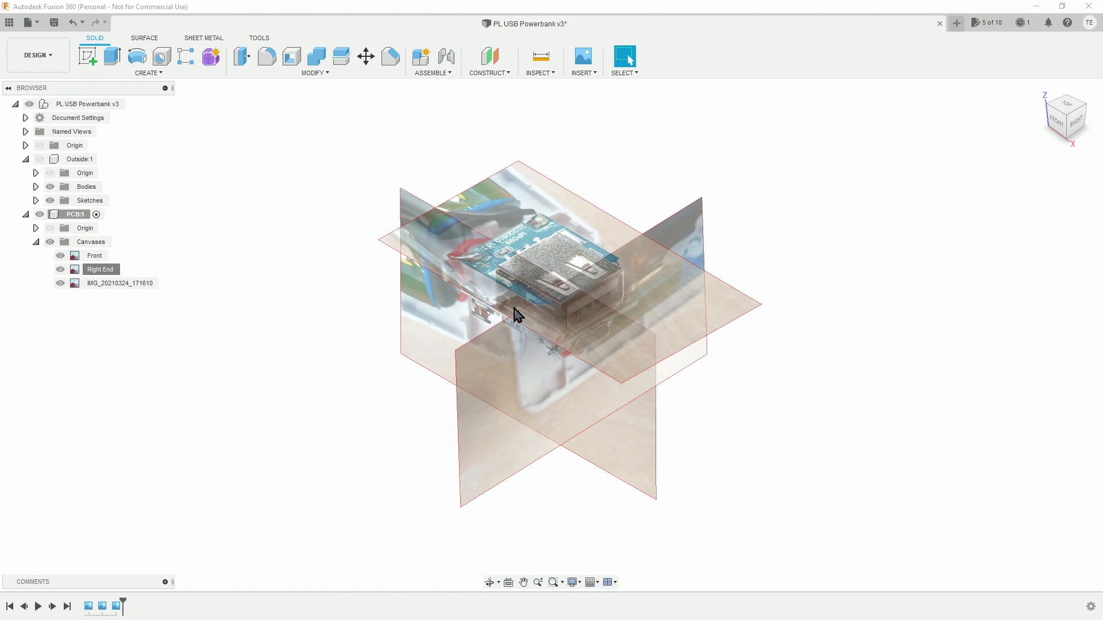
click(1077, 127)
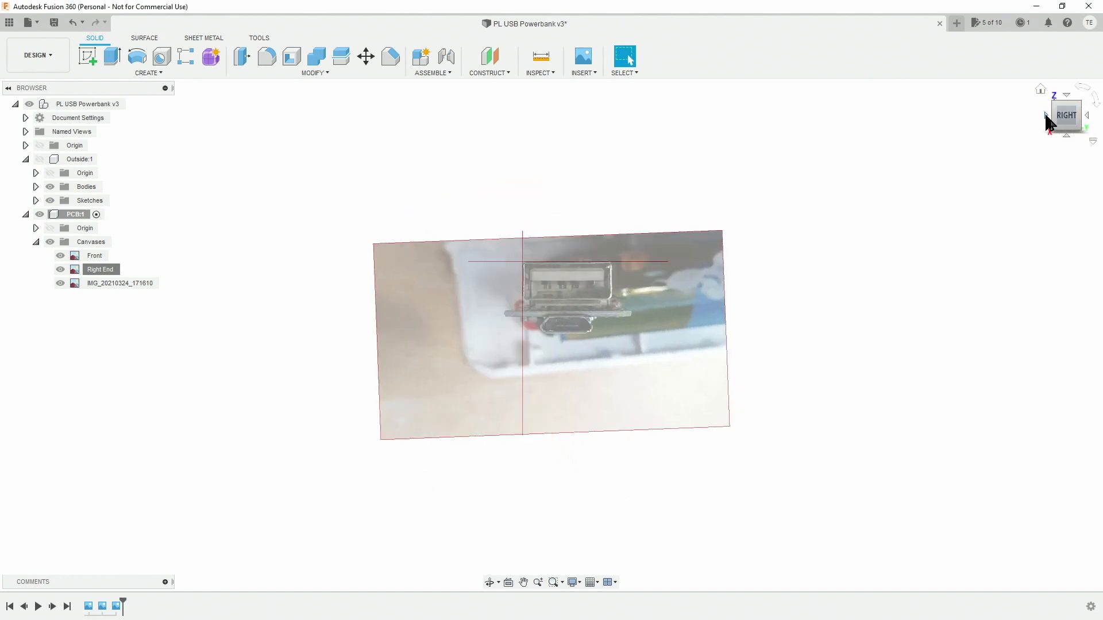
click(1045, 117)
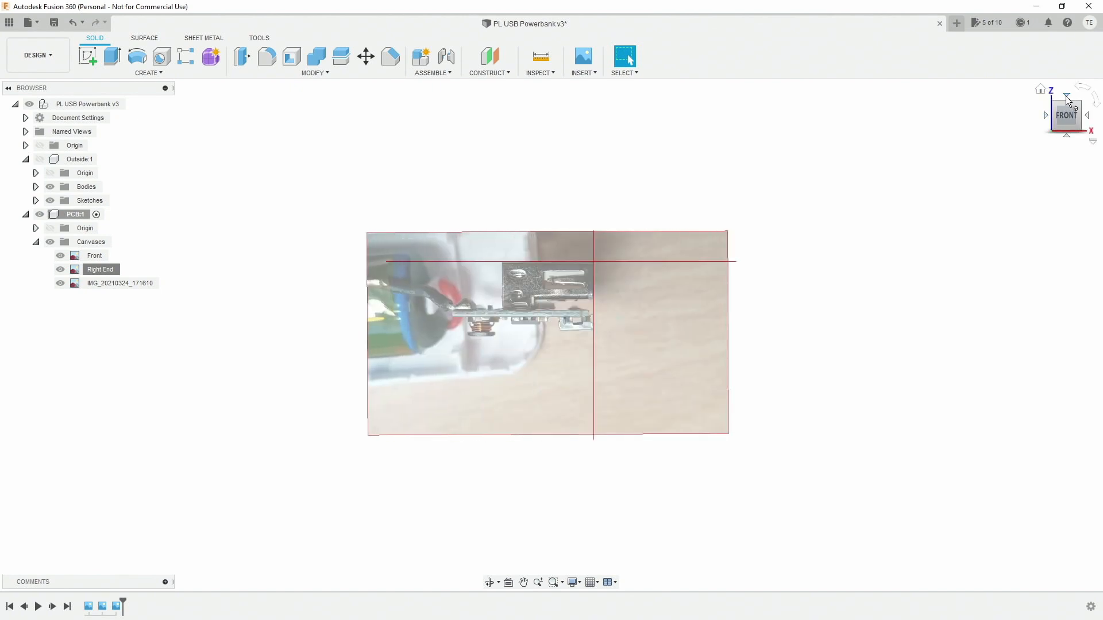
click(1066, 97)
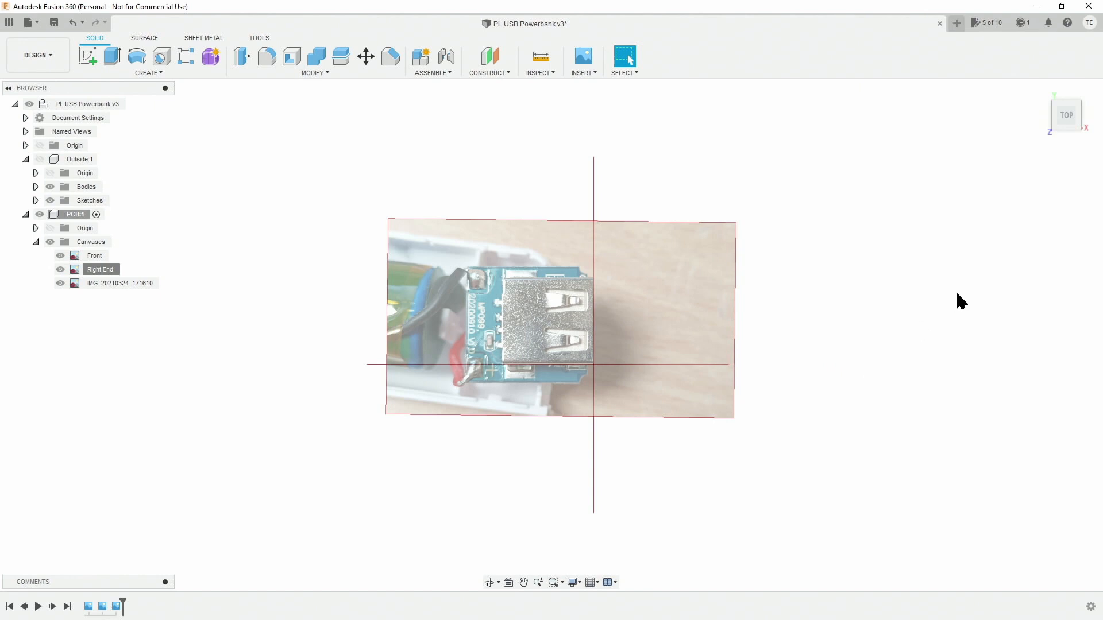
click(1064, 127)
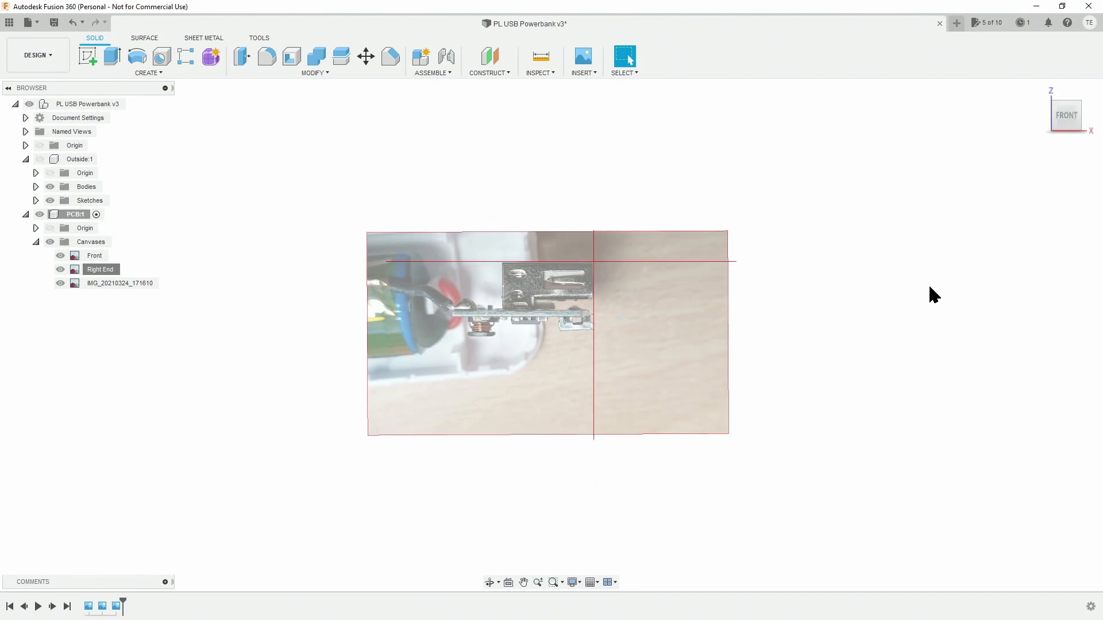
Start a sketch on the front plane and draw a rectangle about 20.6 mm by 1 mm over the circuit board's edge.
scroll(486, 296, up, 5)
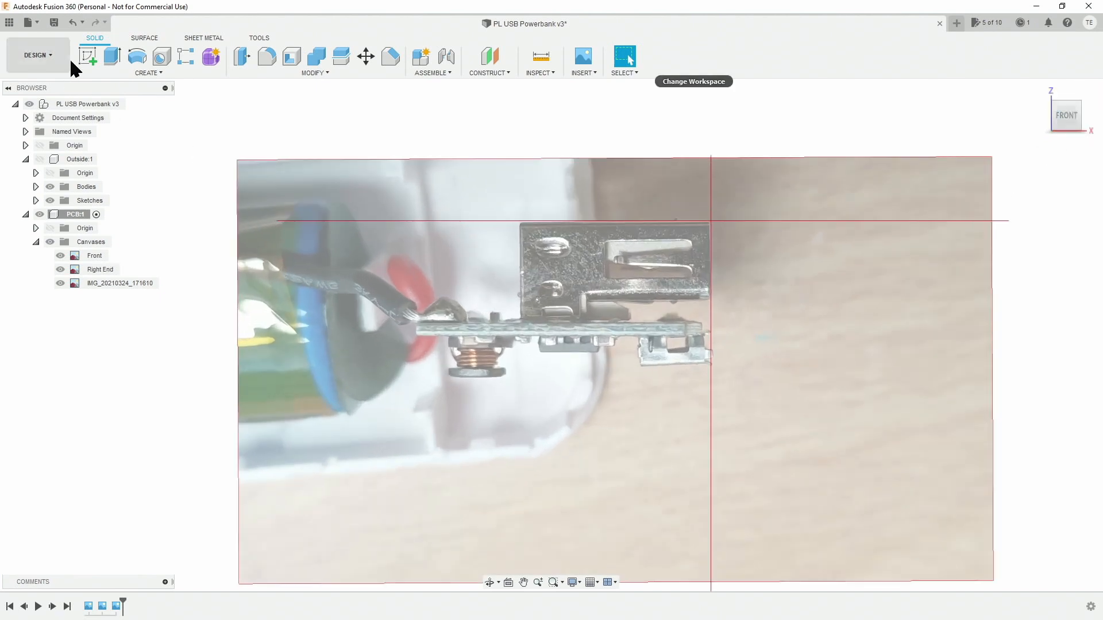
click(87, 55)
click(749, 195)
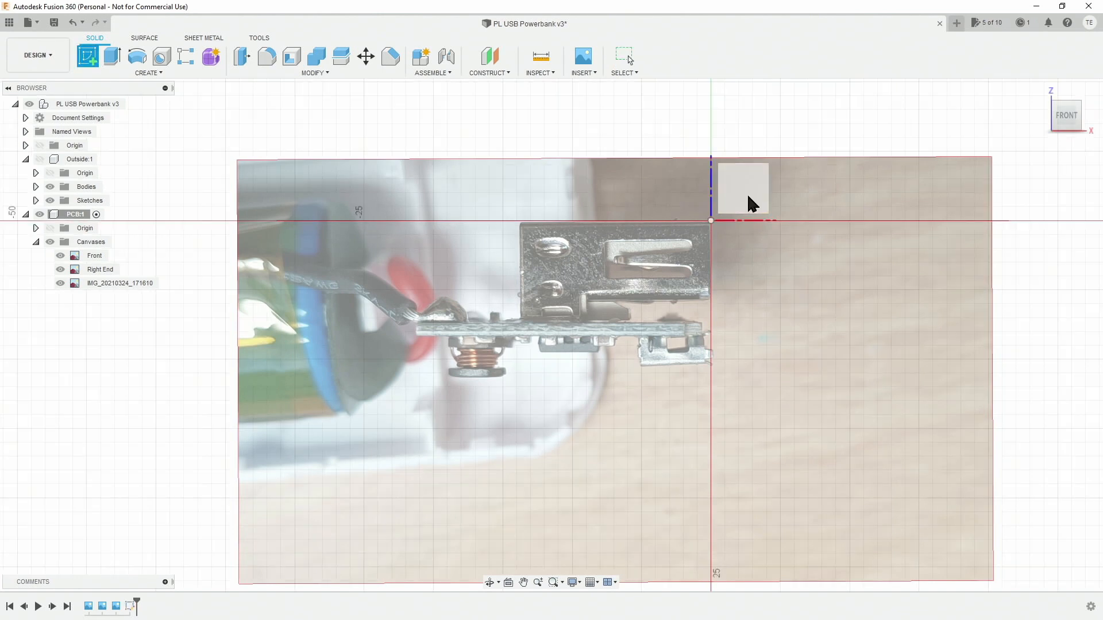
middle_drag(451, 454, 523, 344)
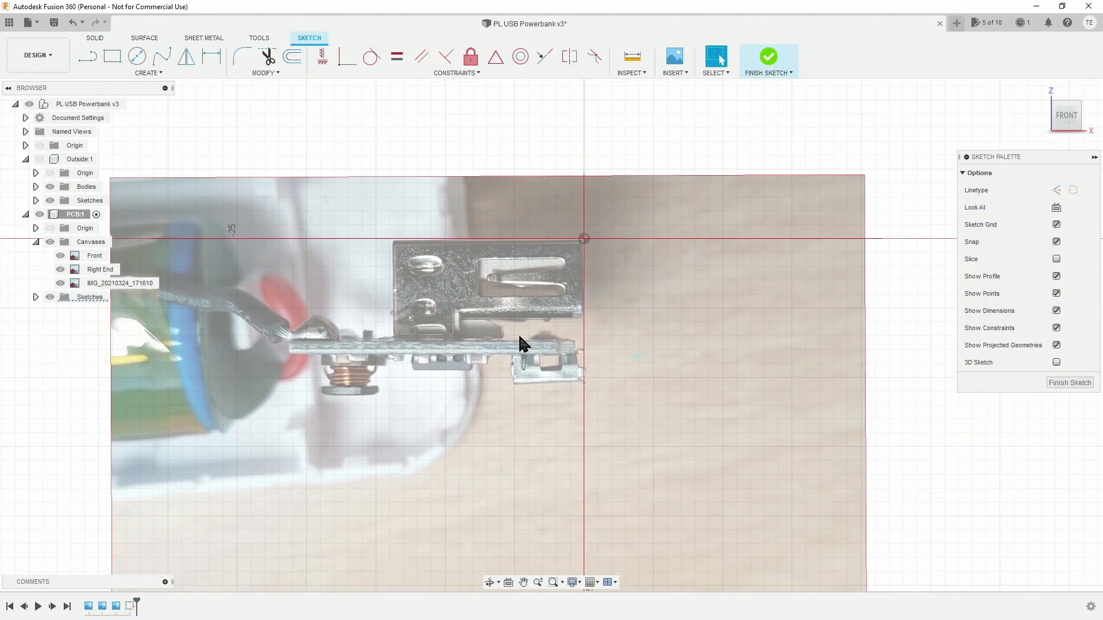
click(113, 57)
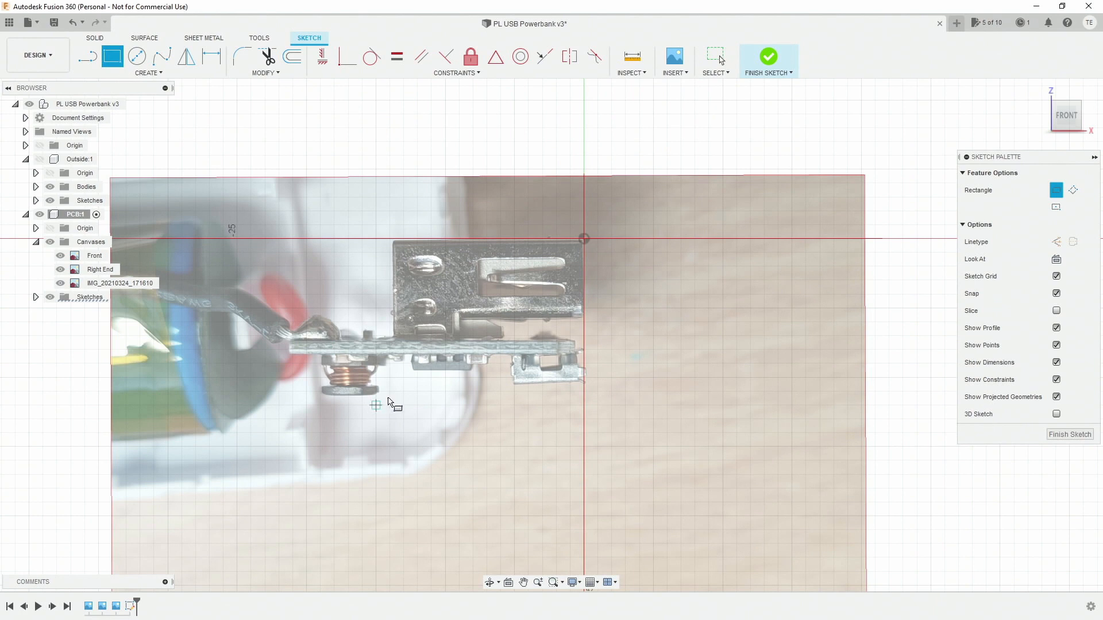
scroll(420, 386, up, 3)
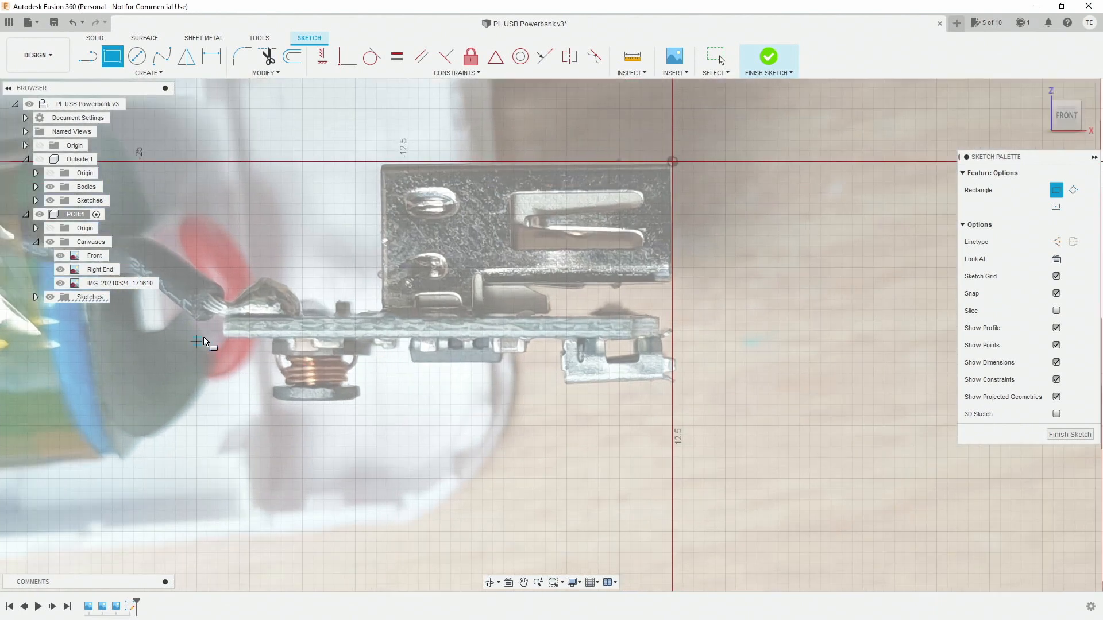
scroll(204, 342, up, 5)
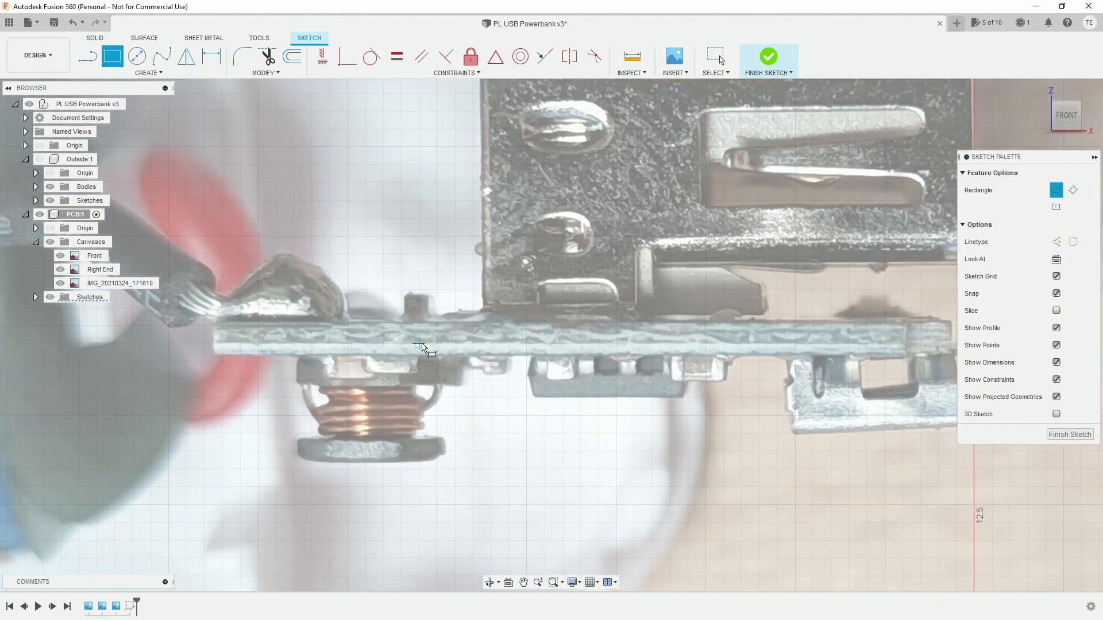
middle_drag(421, 347, 370, 326)
click(163, 339)
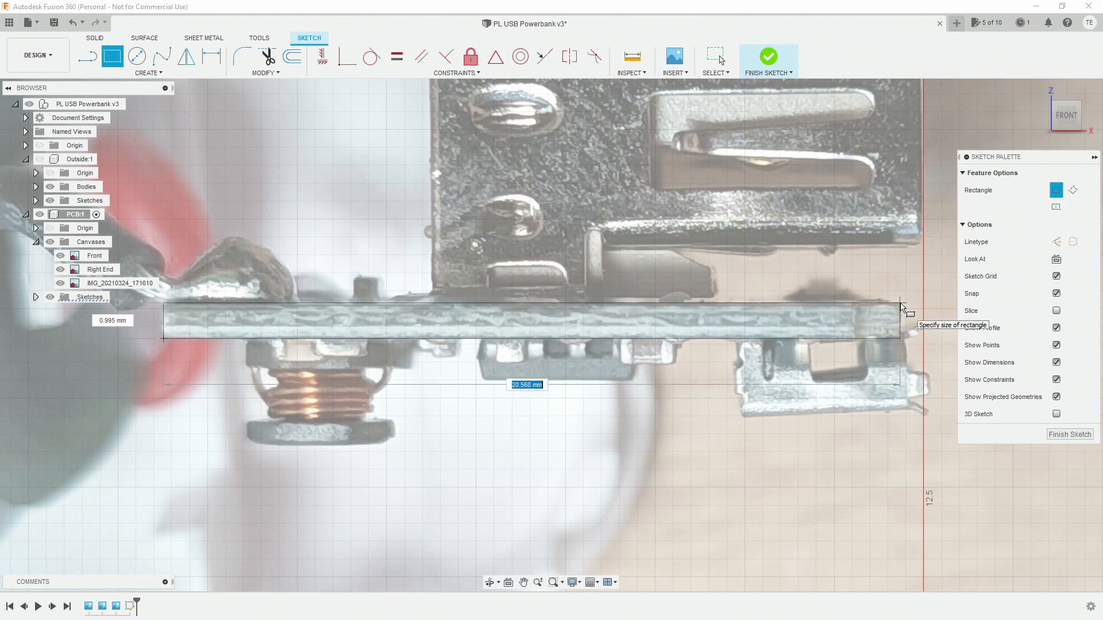
click(901, 305)
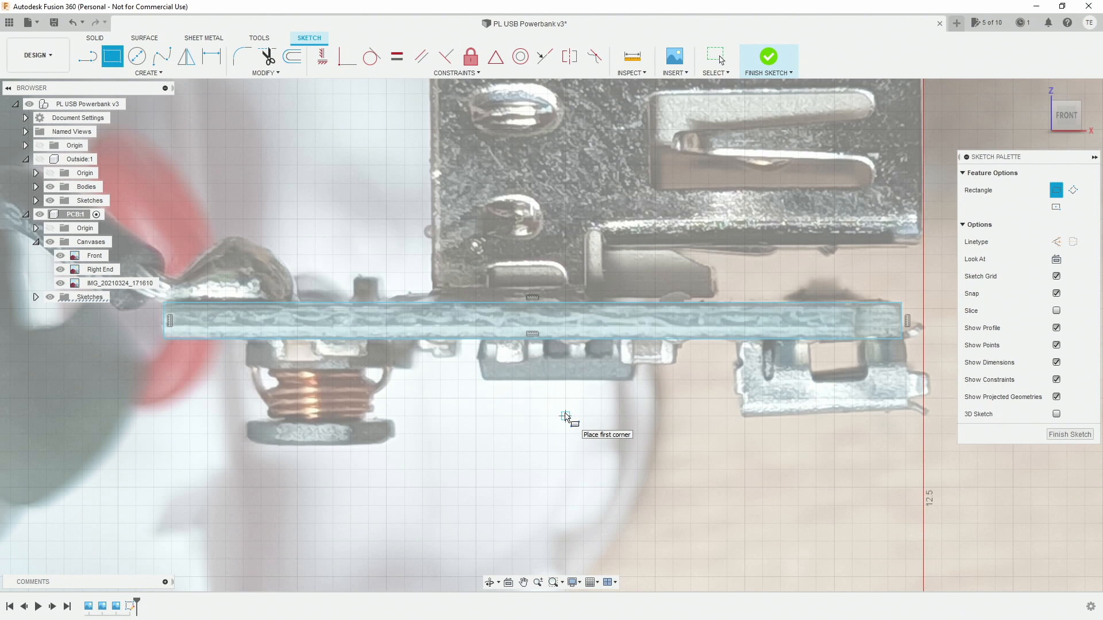
Dimension the board rectangle to 20 mm long and 1 mm thick.
key(d)
click(302, 302)
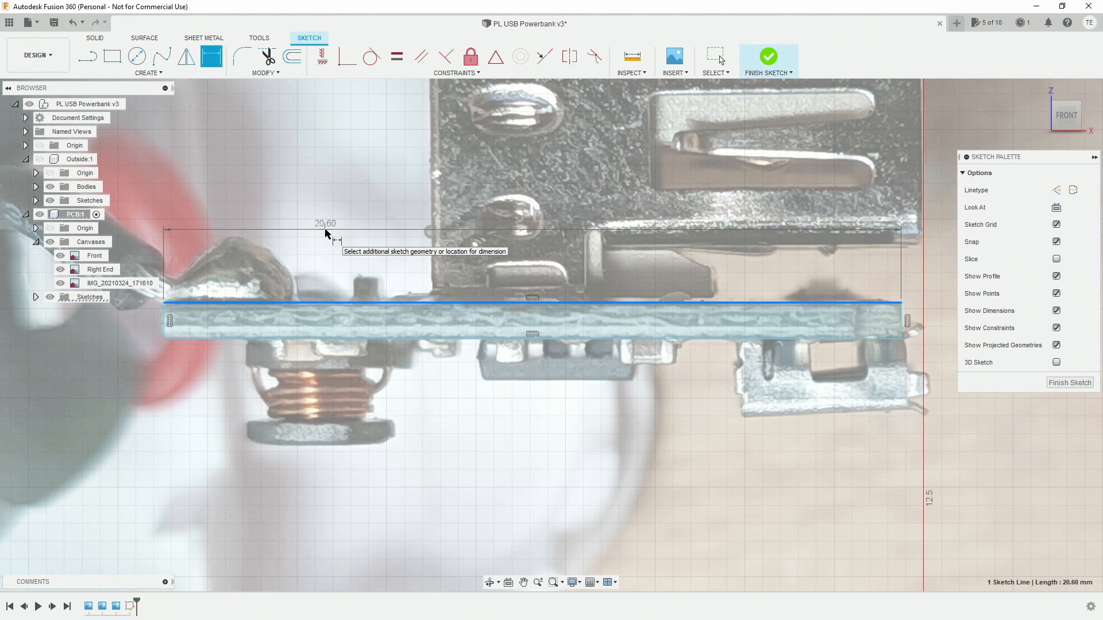
click(348, 261)
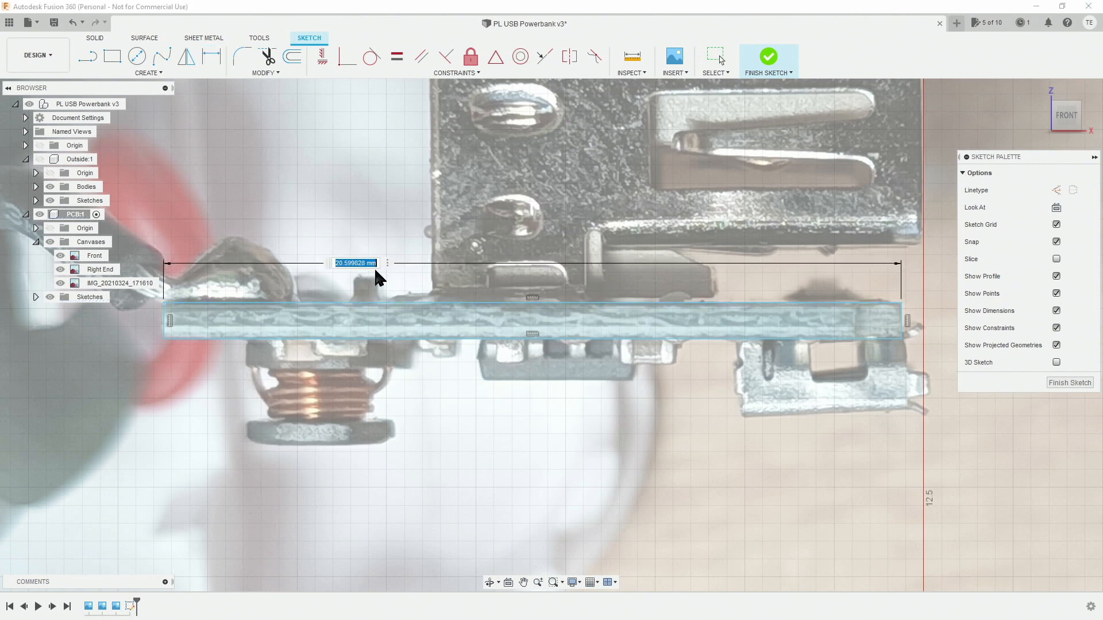
text(20)
key(Return)
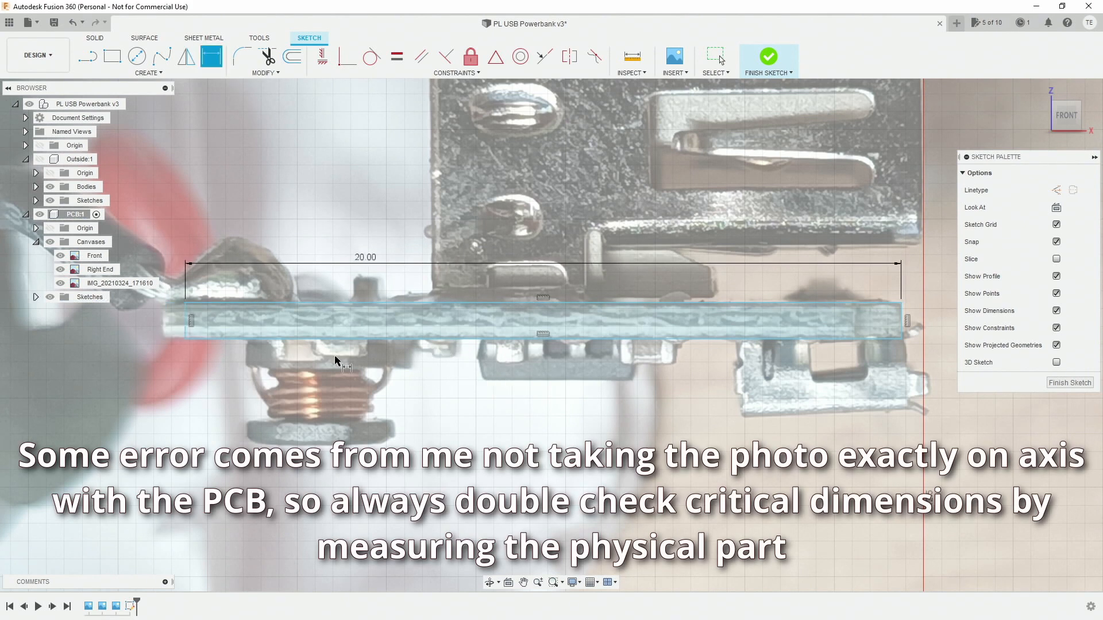
click(186, 323)
click(151, 321)
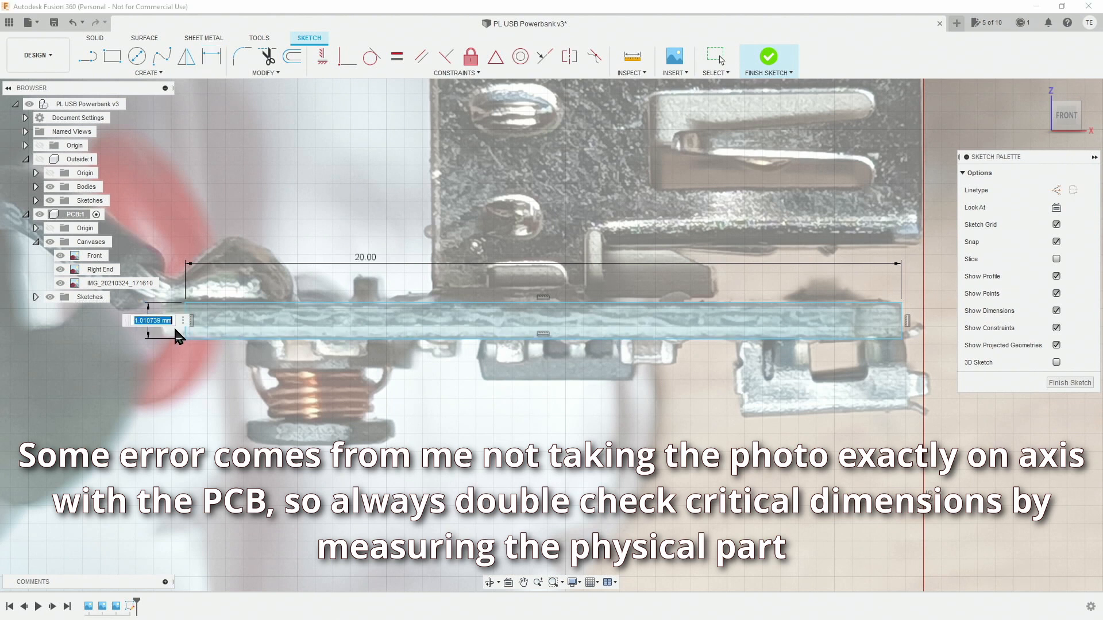
text(1)
key(Return)
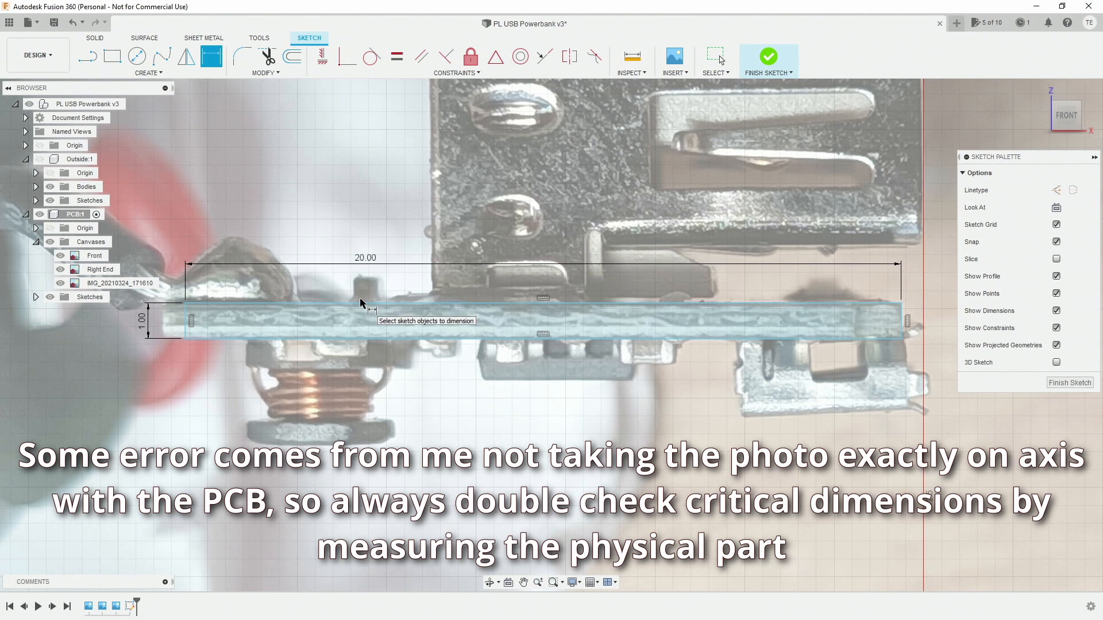
Extrude the board rectangle on two sides, 16 mm across beneath the USB socket and 3 mm the opposite way.
key(e)
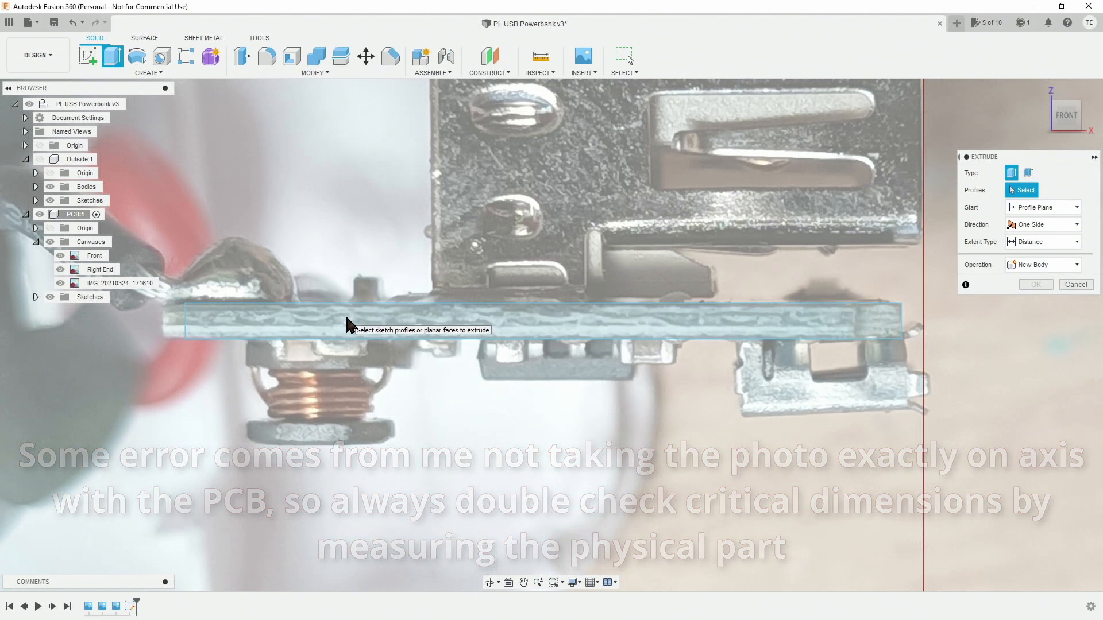
click(347, 322)
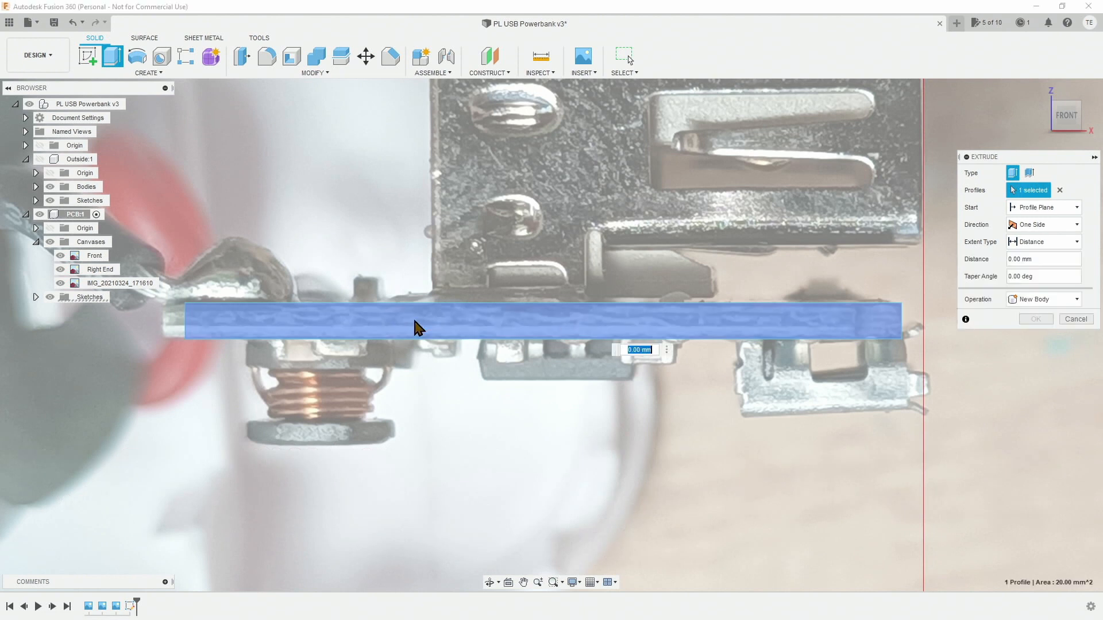
shift+middle_drag(419, 321, 516, 332)
drag(505, 339, 843, 306)
shift+middle_drag(842, 306, 822, 284)
scroll(270, 319, down, 3)
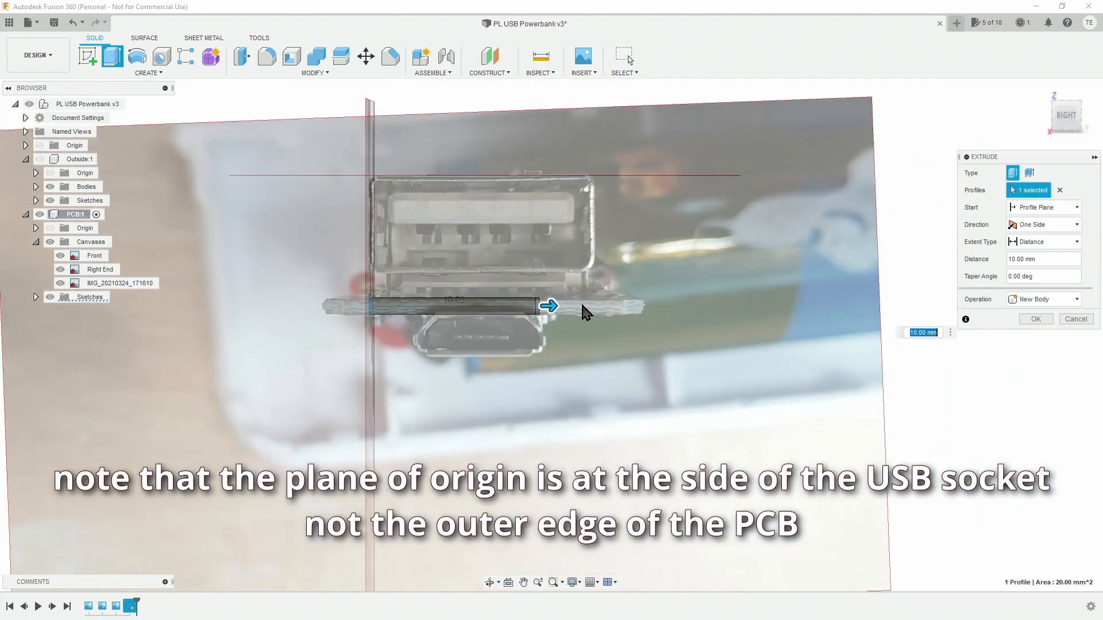
drag(553, 305, 658, 309)
click(1034, 224)
click(1042, 258)
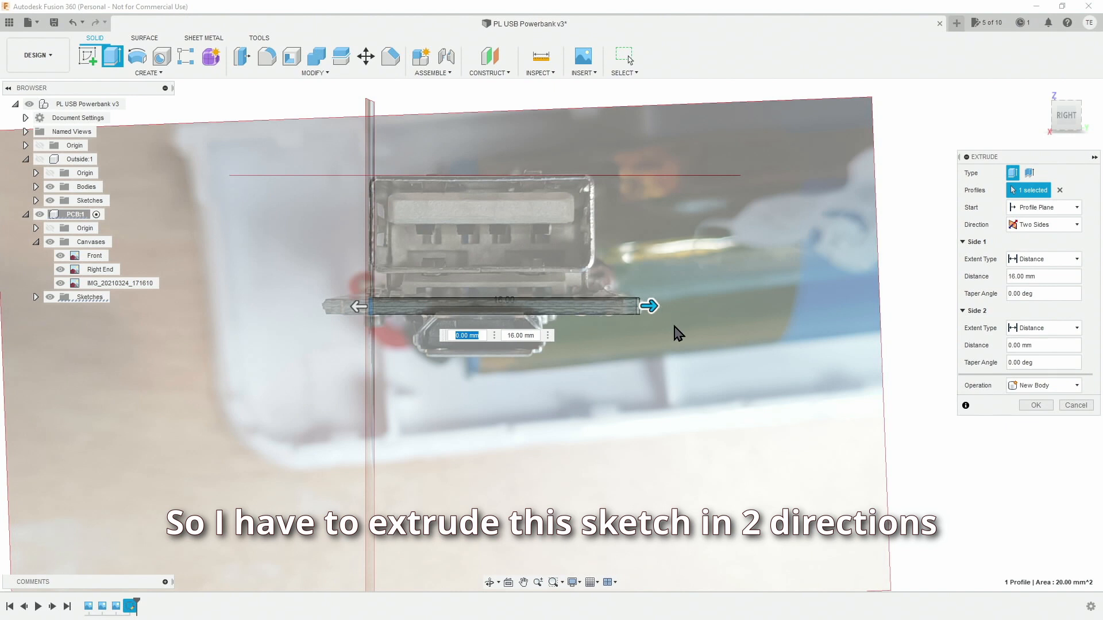
drag(351, 306, 313, 305)
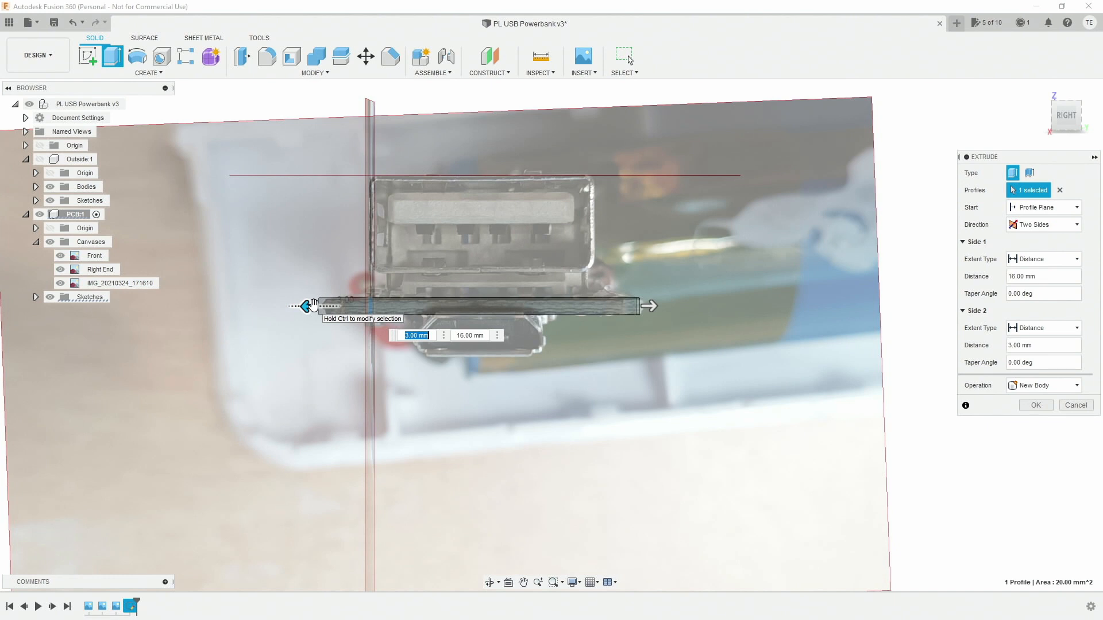
Fine-tune the extrusion to 16.4 mm and 2.9 mm to match the board's edges in the photo, and create the body.
scroll(319, 309, up, 7)
drag(352, 330, 371, 330)
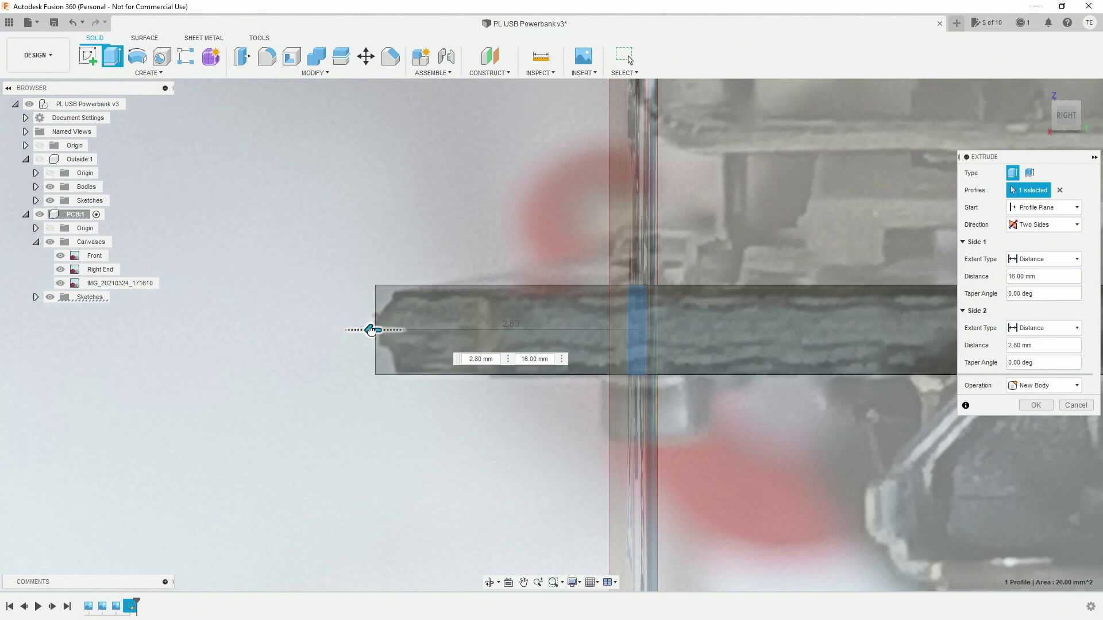
scroll(181, 325, down, 5)
scroll(837, 344, up, 4)
drag(836, 344, 858, 344)
scroll(858, 344, down, 4)
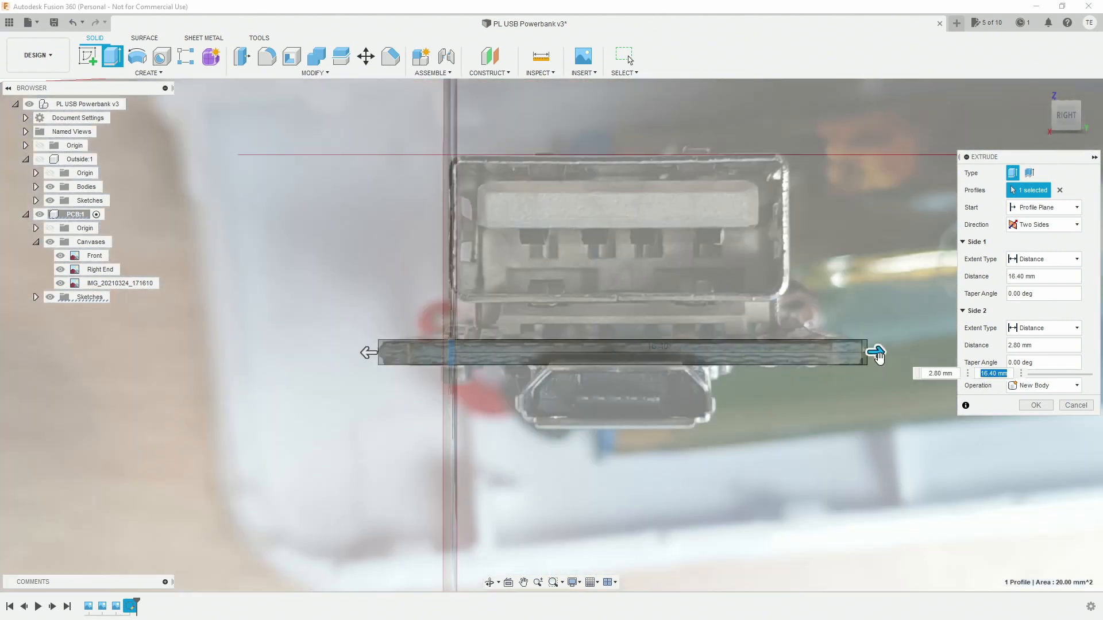
scroll(366, 352, up, 4)
drag(534, 367, 532, 370)
click(1035, 405)
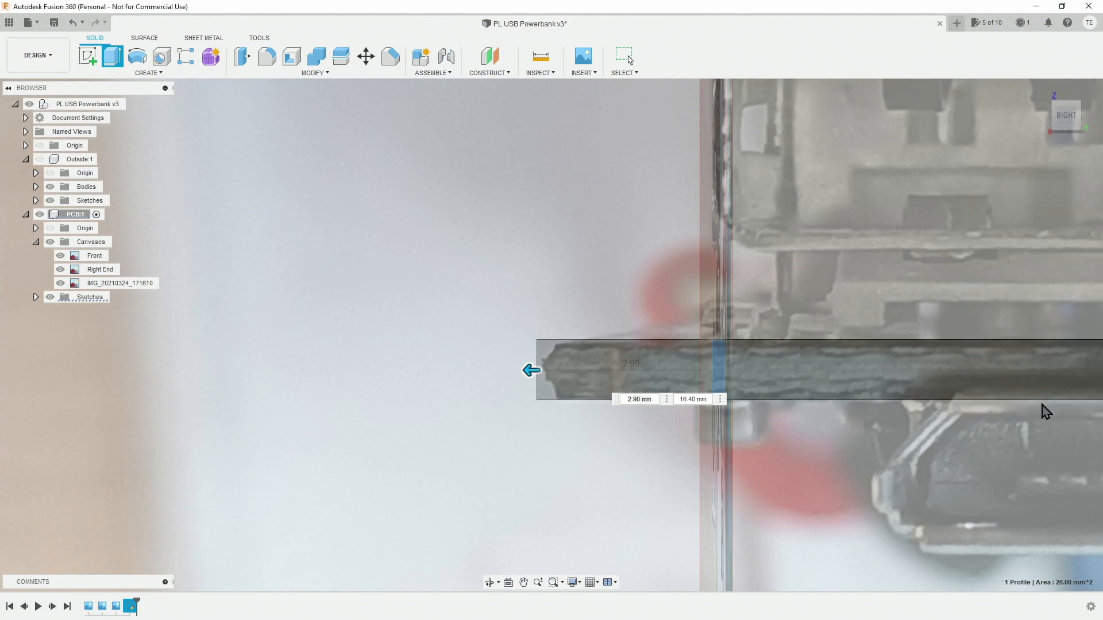
Start a new front-plane sketch and draw a vertical line along the USB connector's rear edge down to the board's upper surface.
scroll(520, 330, down, 3)
shift+middle_drag(535, 345, 634, 333)
click(1068, 116)
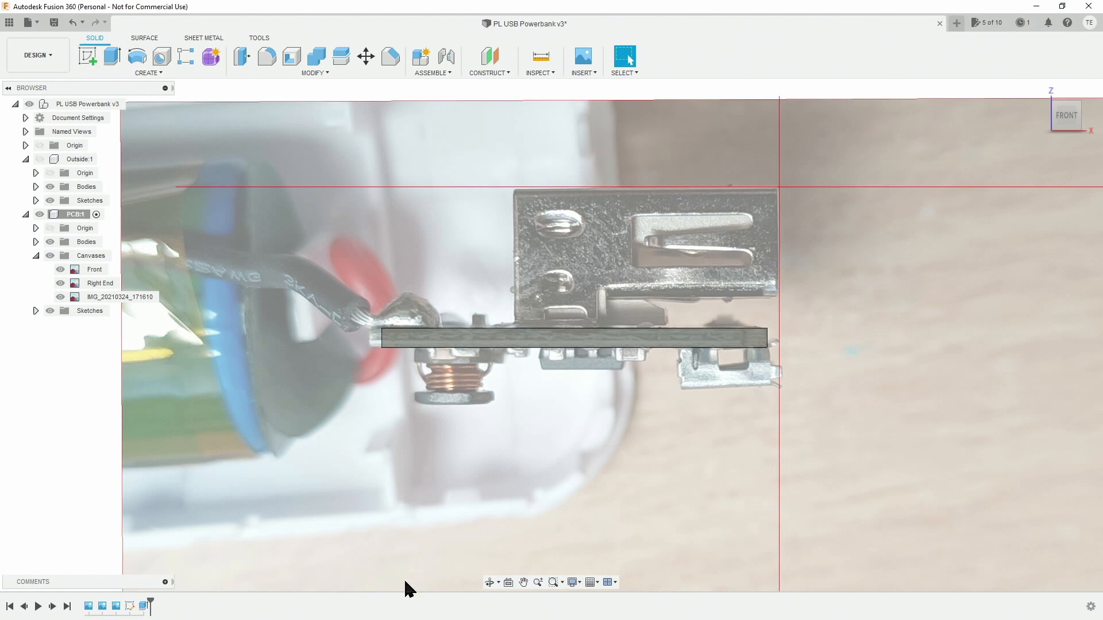
click(90, 58)
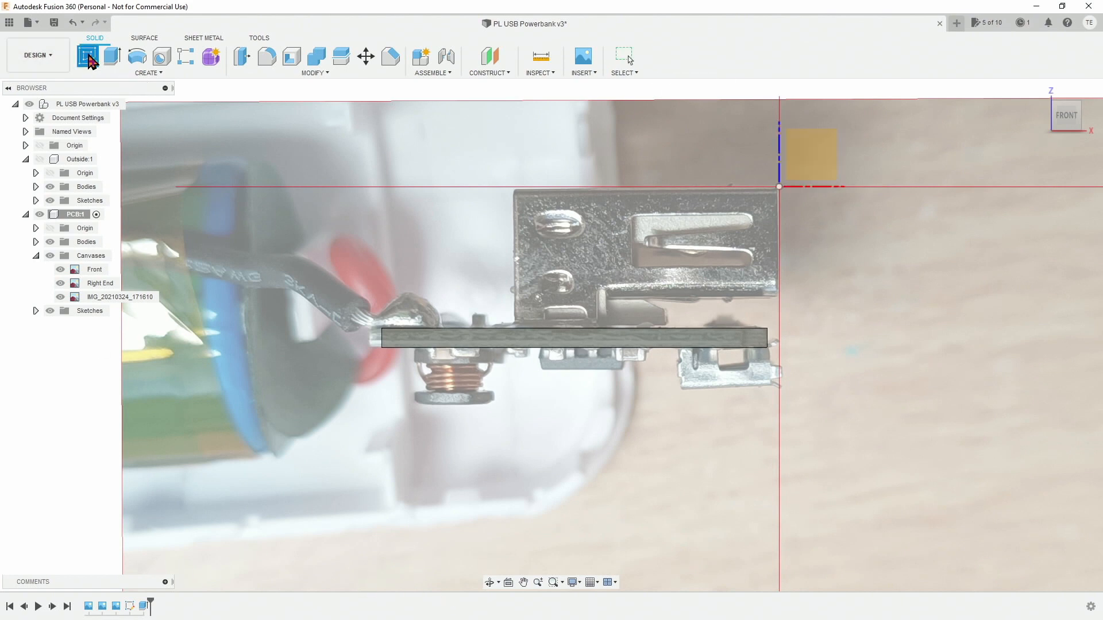
click(811, 154)
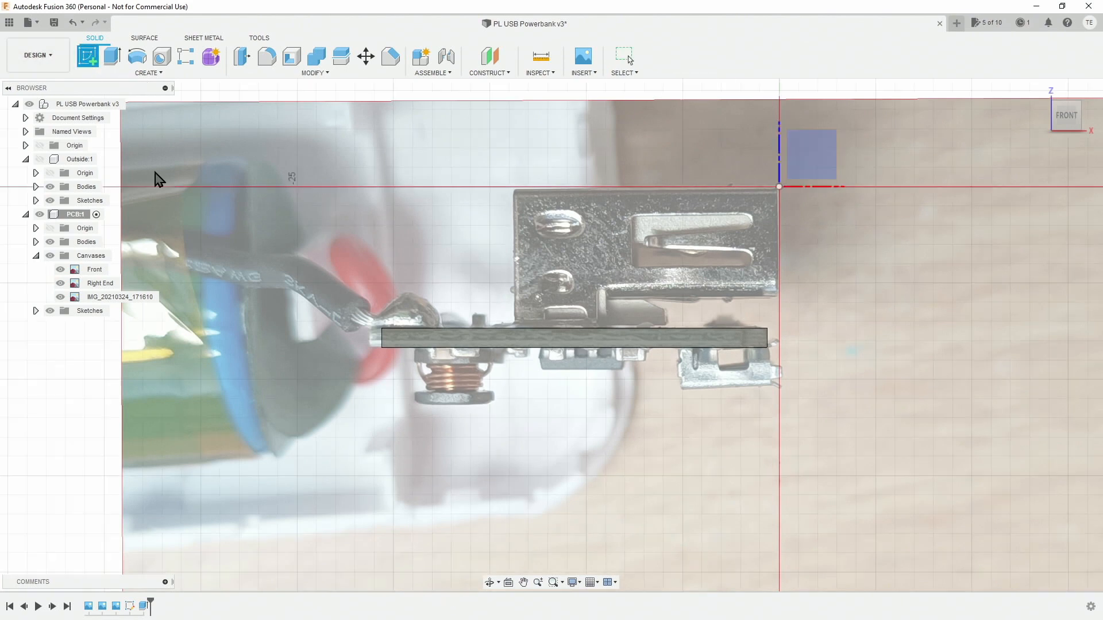
click(804, 154)
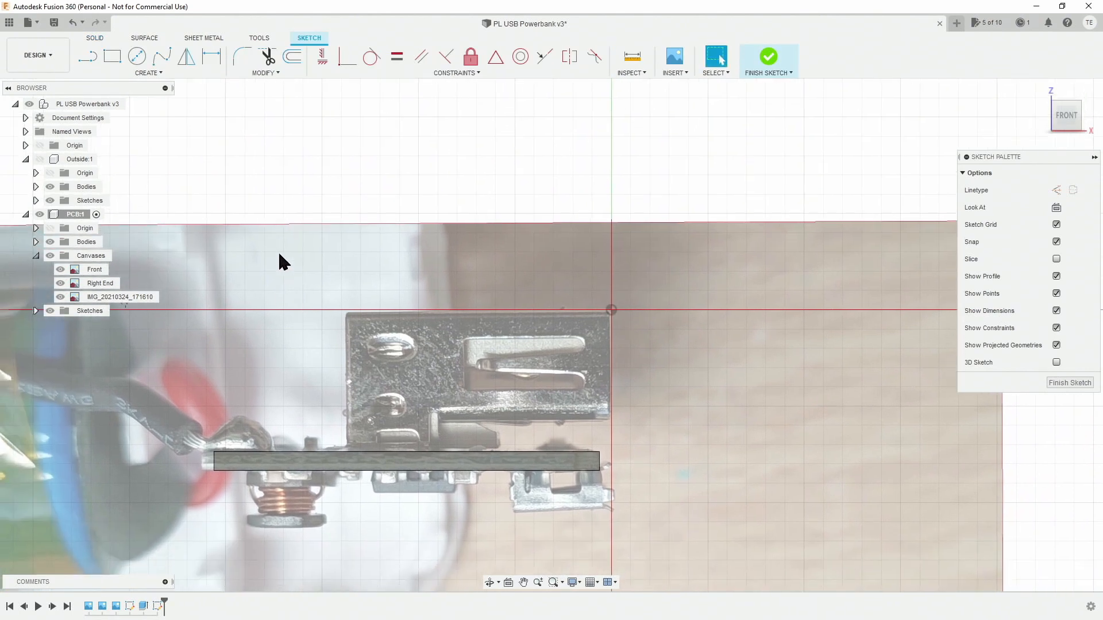
click(87, 54)
scroll(350, 436, up, 3)
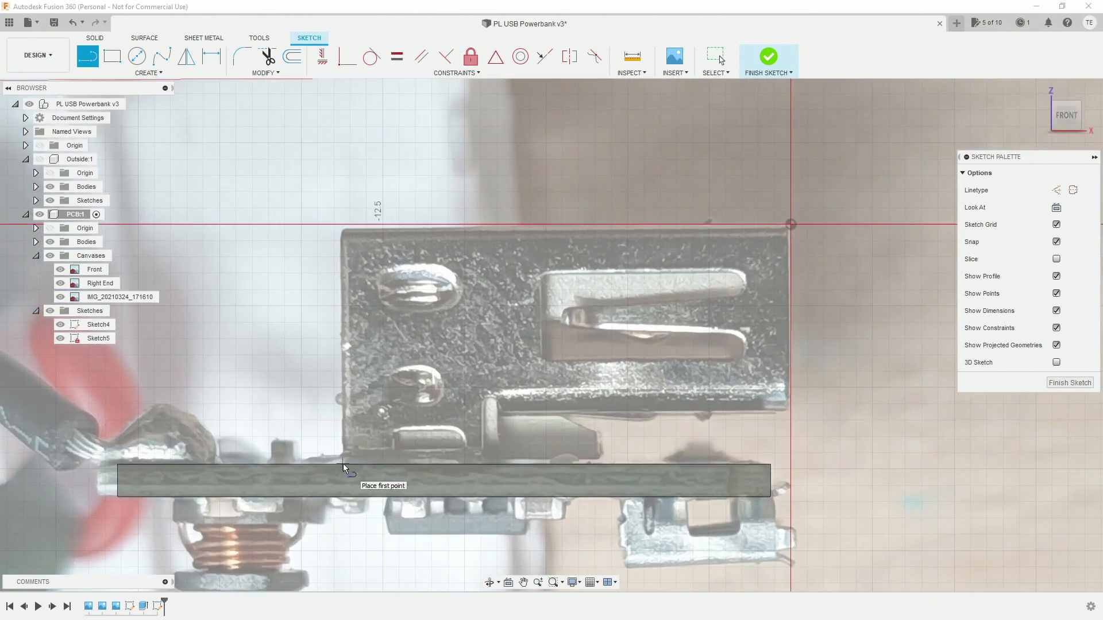
click(339, 226)
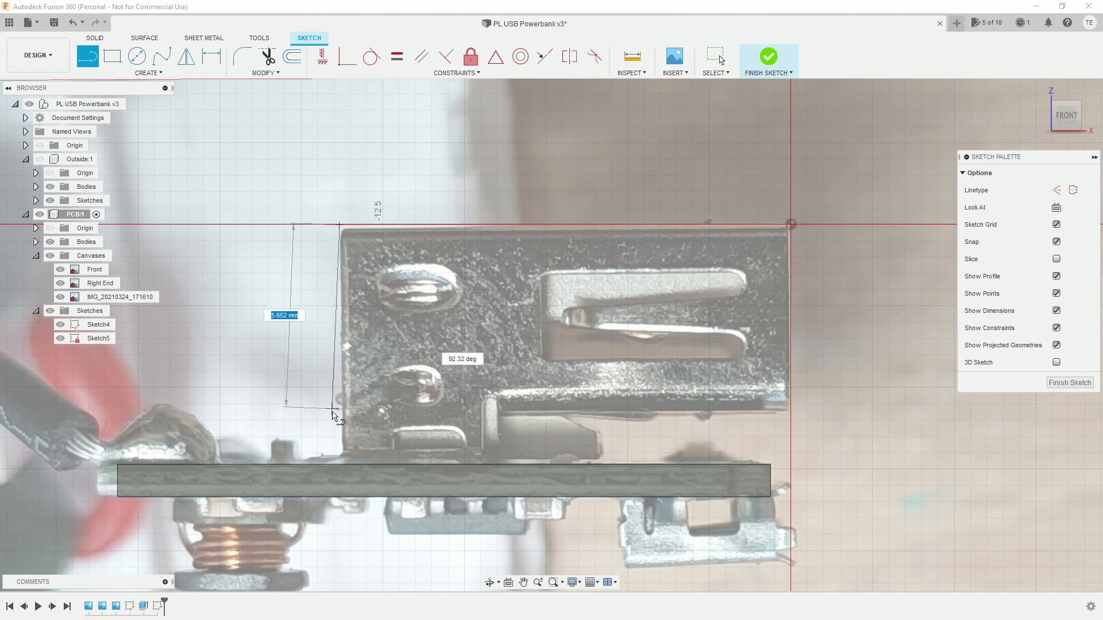
scroll(343, 463, up, 2)
scroll(343, 463, up, 2)
click(339, 464)
scroll(808, 464, down, 1)
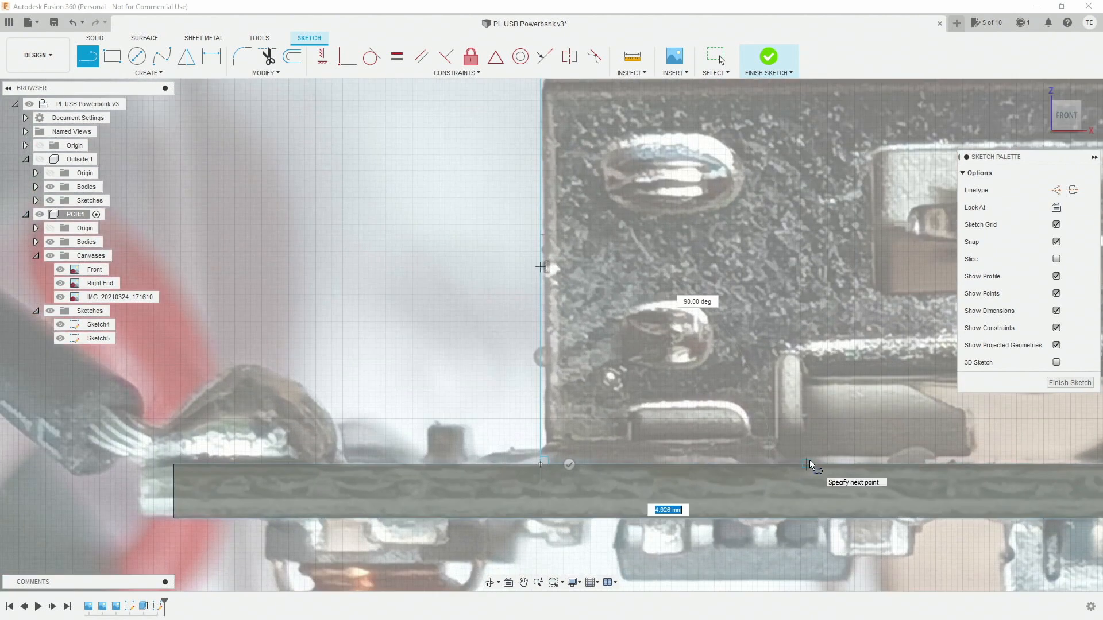
Continue the connector outline along the board's upper surface, up the notch beneath the socket, and forward to the connector's front edge.
middle_drag(809, 461, 427, 440)
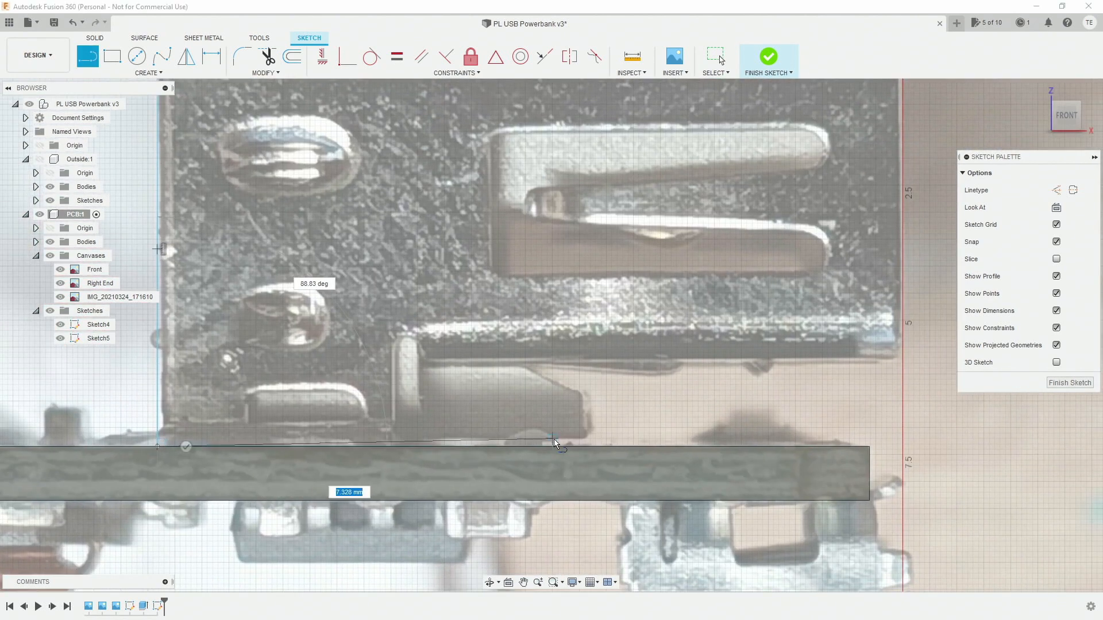
click(591, 445)
scroll(590, 360, up, 2)
scroll(591, 360, up, 1)
click(590, 358)
middle_drag(821, 356, 308, 385)
click(730, 385)
Close the USB connector outline up the front edge to the origin and back along the upper edge to its starting point.
middle_drag(720, 181, 695, 562)
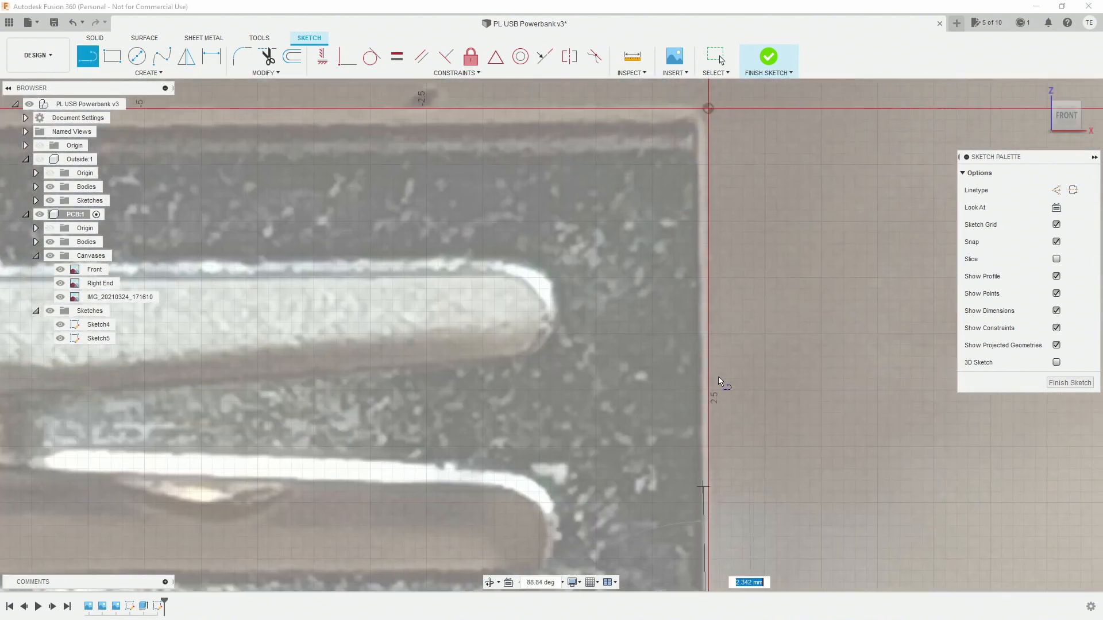
click(709, 108)
middle_drag(172, 111, 1100, 127)
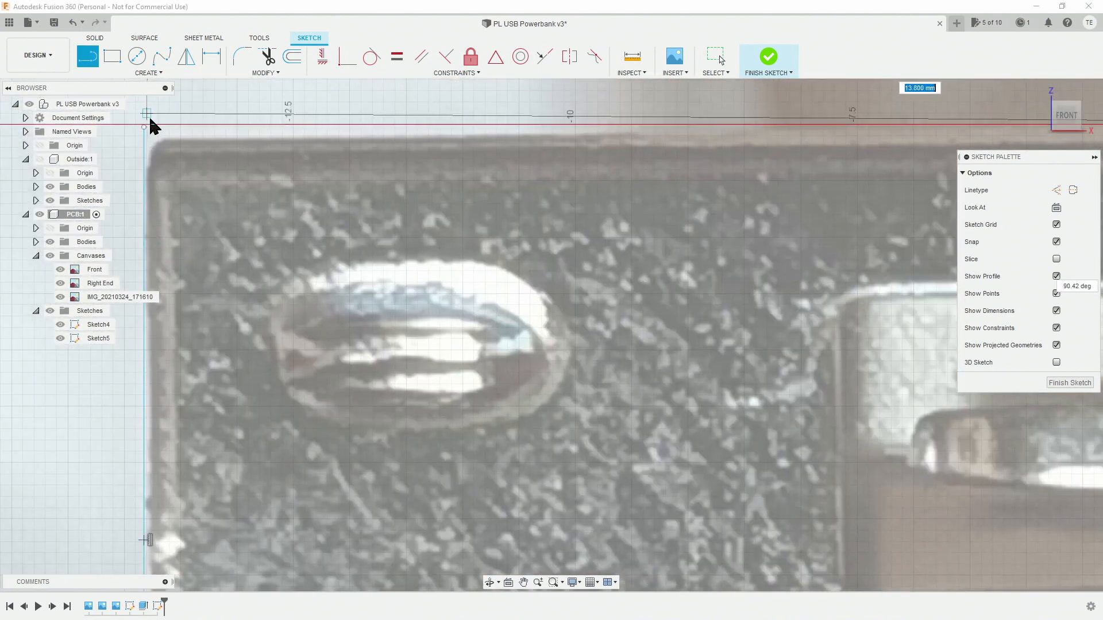
click(145, 126)
key(Escape)
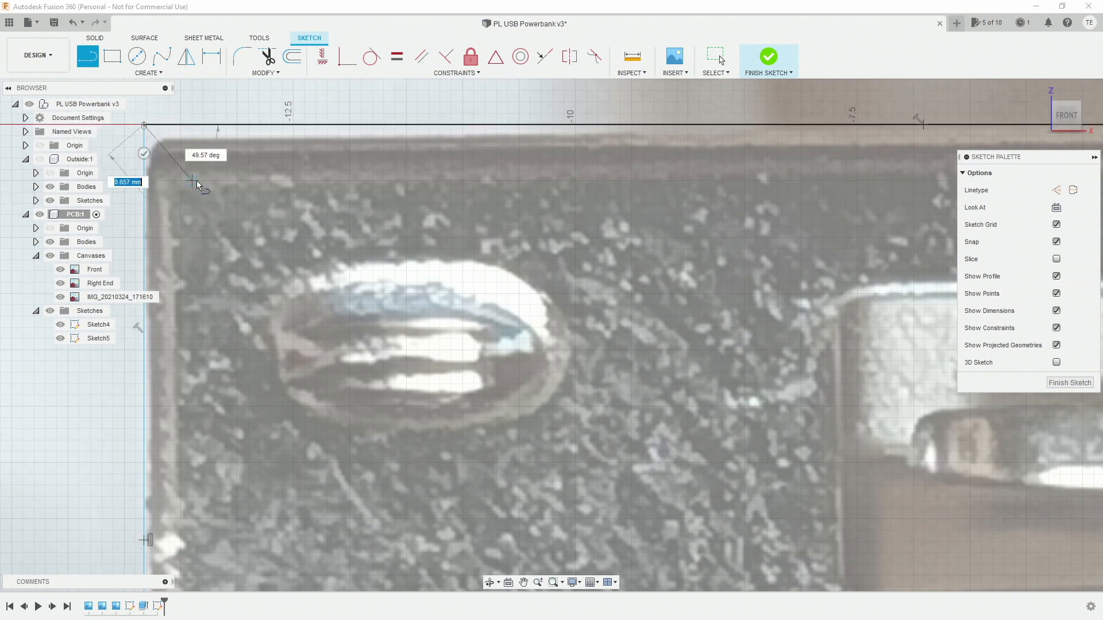
scroll(140, 139, up, 5)
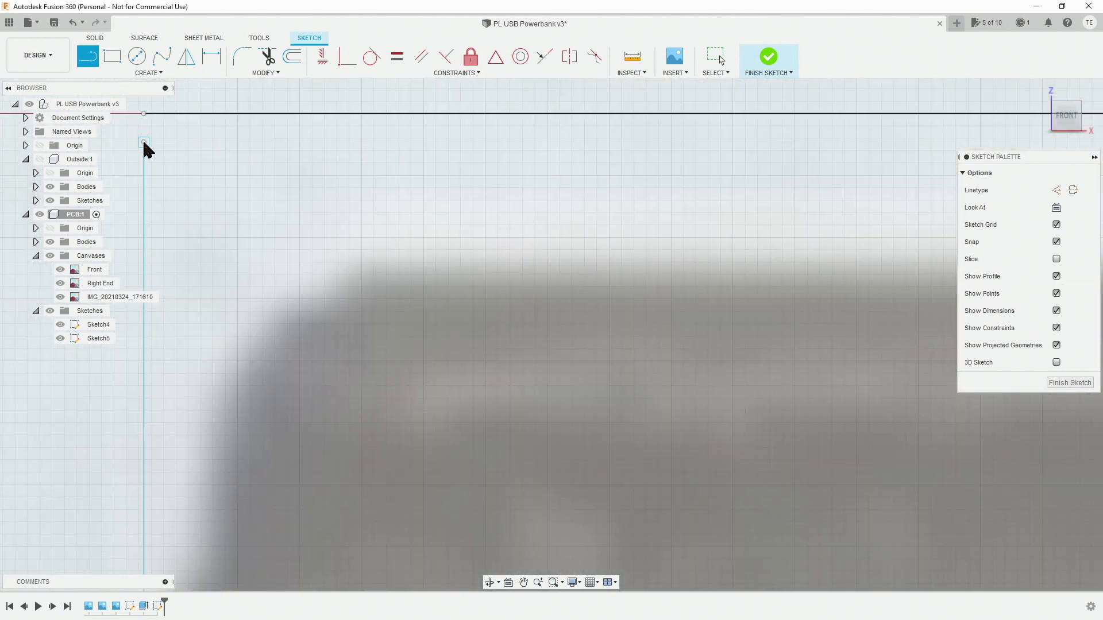
key(Escape)
Extrude the USB connector profile 13.5 mm to match the connector's width in the right-end photo.
scroll(124, 167, down, 8)
click(264, 240)
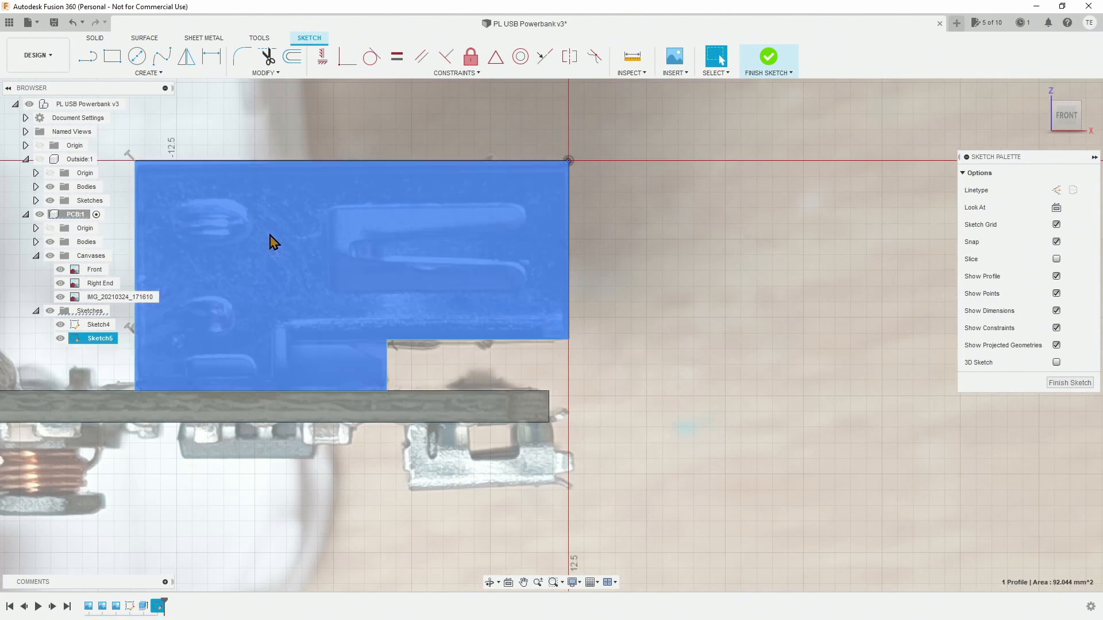
key(e)
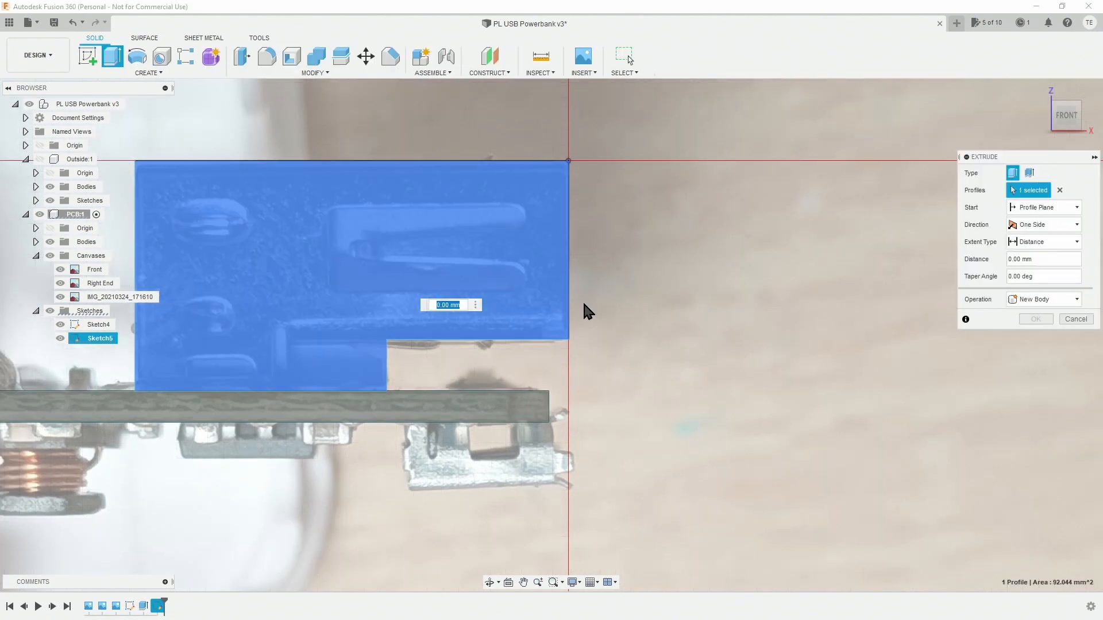
shift+middle_drag(680, 285, 476, 319)
middle_drag(812, 333, 595, 329)
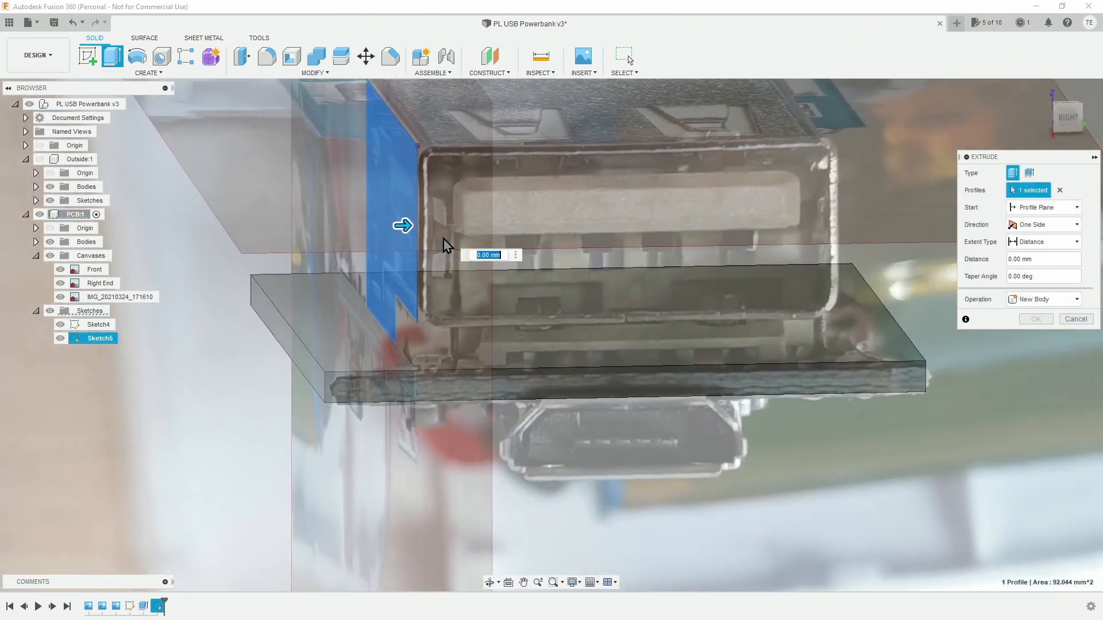
drag(403, 224, 812, 216)
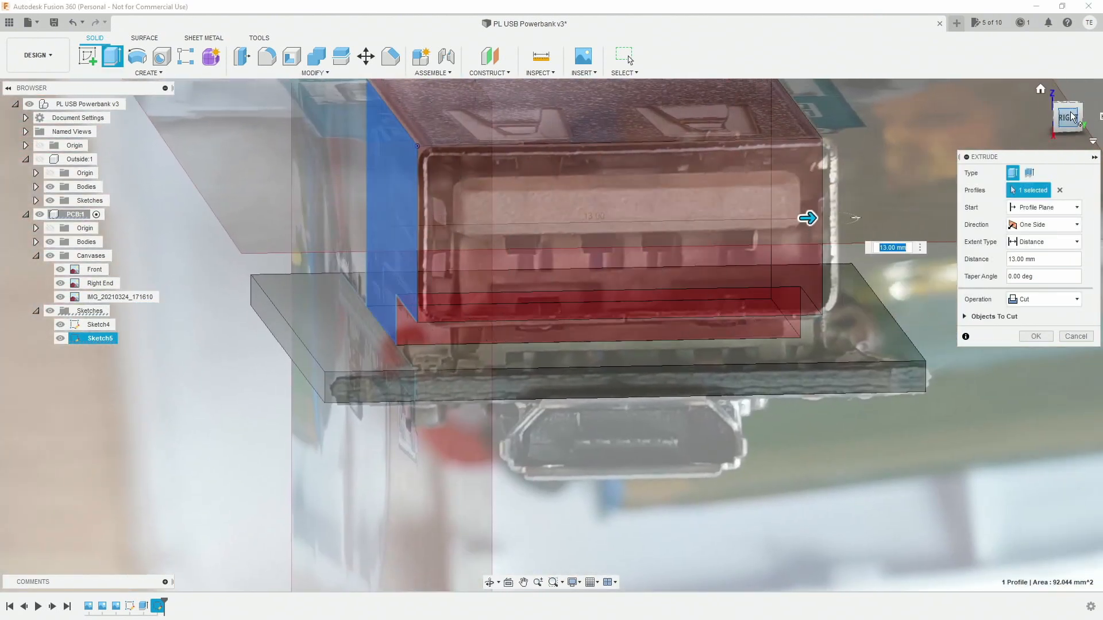
drag(849, 271, 862, 271)
Set the connector extrusion's operation to Join and create it as part of the existing board body.
click(1031, 299)
click(1041, 310)
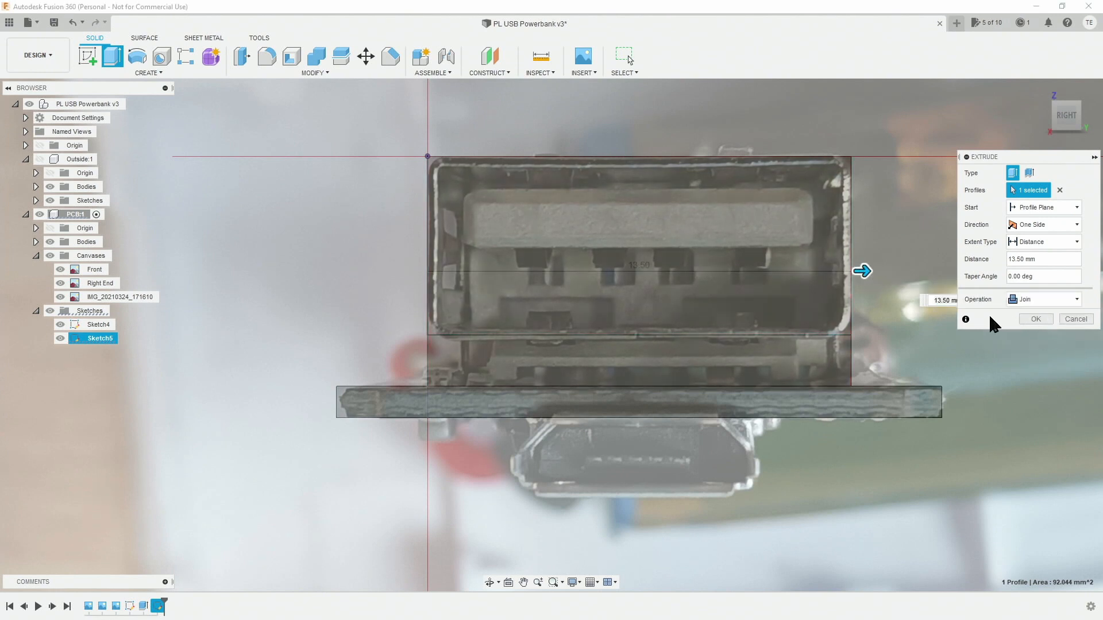
click(36, 242)
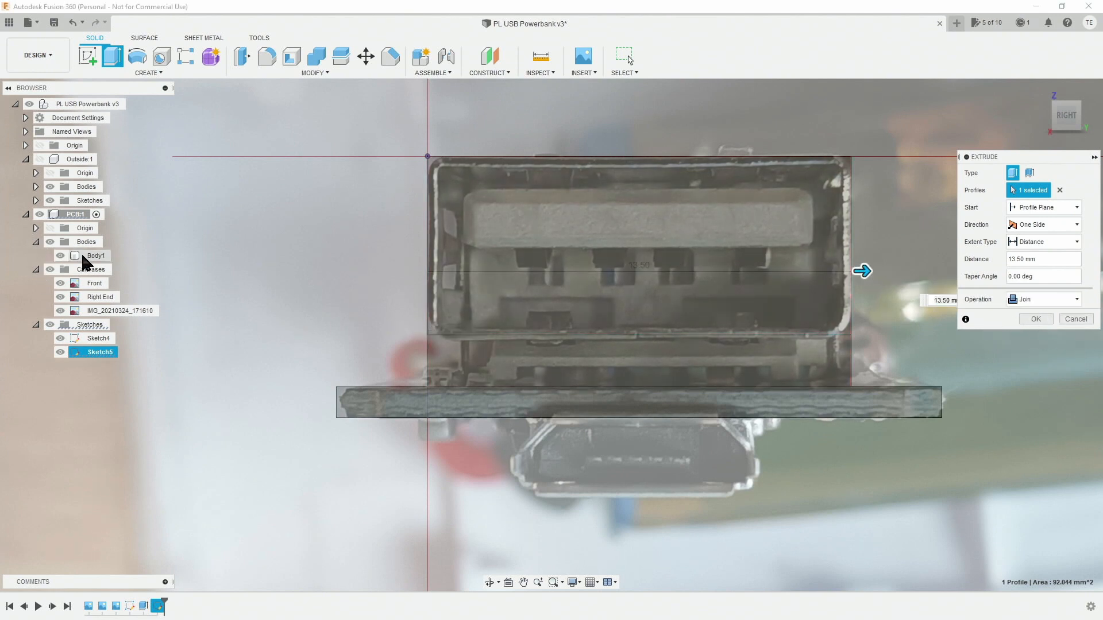
click(1035, 320)
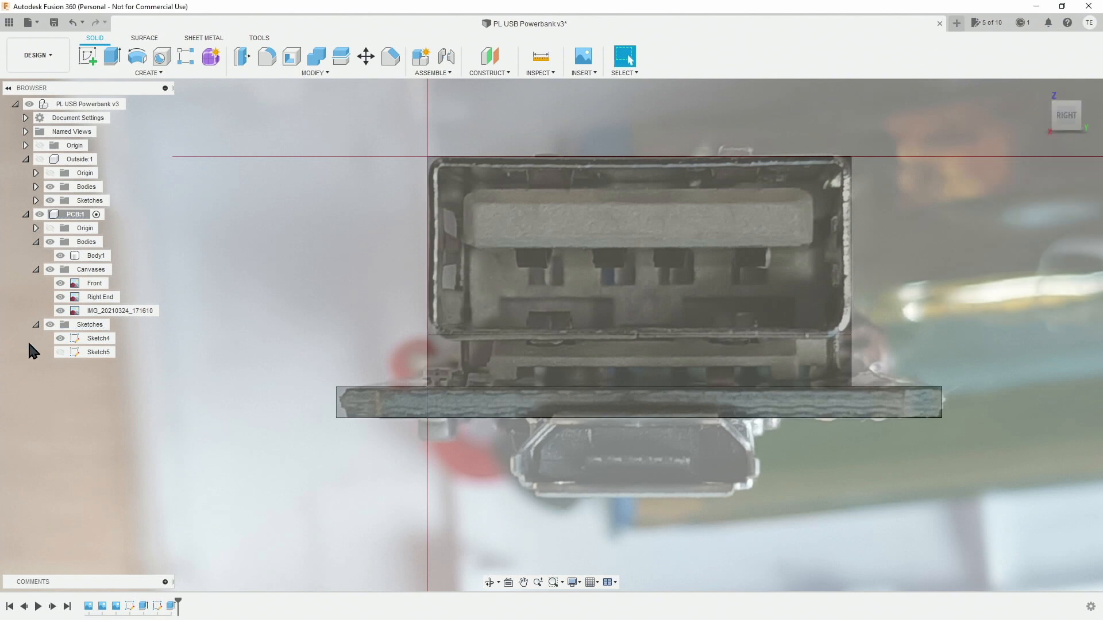
Hide the photo canvases and inspect the joined board and USB connector in 3D.
click(1040, 89)
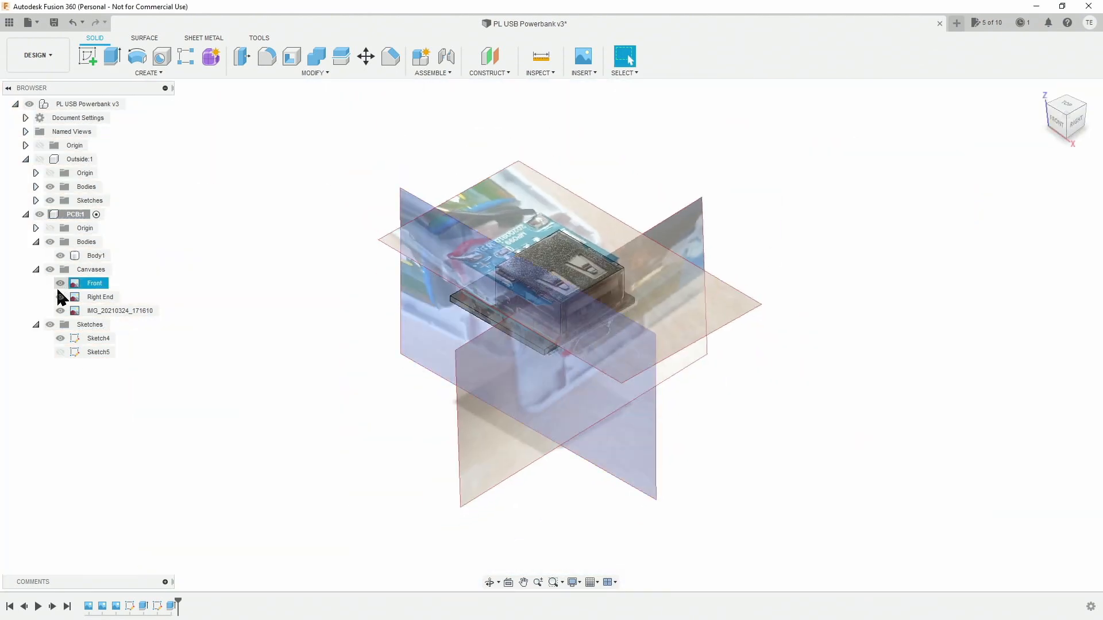
click(50, 270)
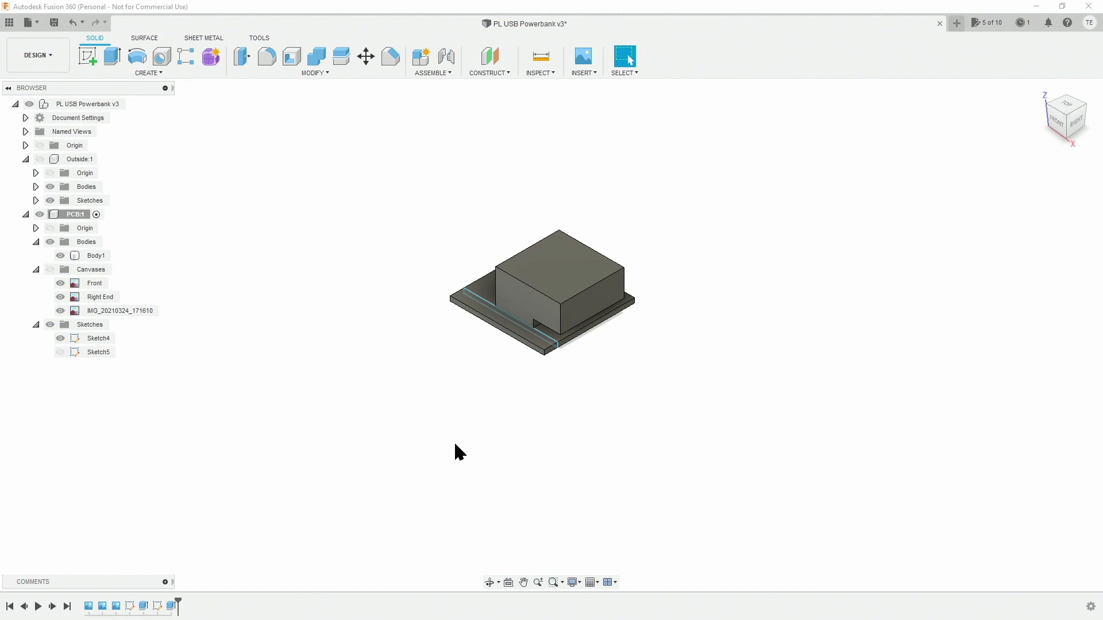
mouse_move(527, 374)
shift+middle_down()
mouse_move(492, 345)
mouse_move(494, 362)
mouse_move(512, 362)
shift+middle_up()
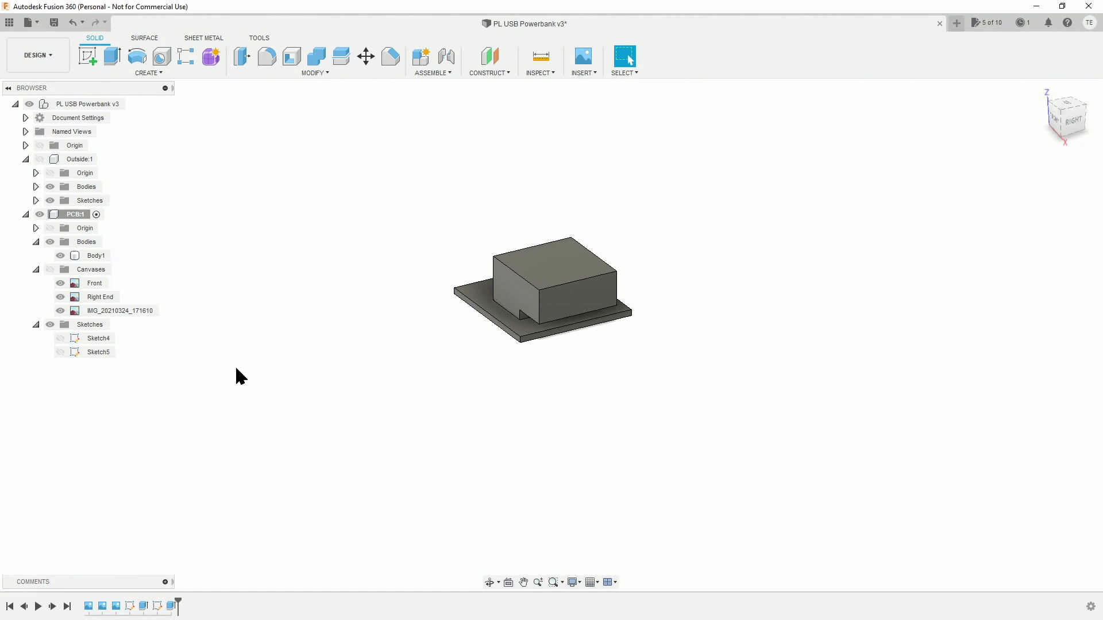
click(1038, 94)
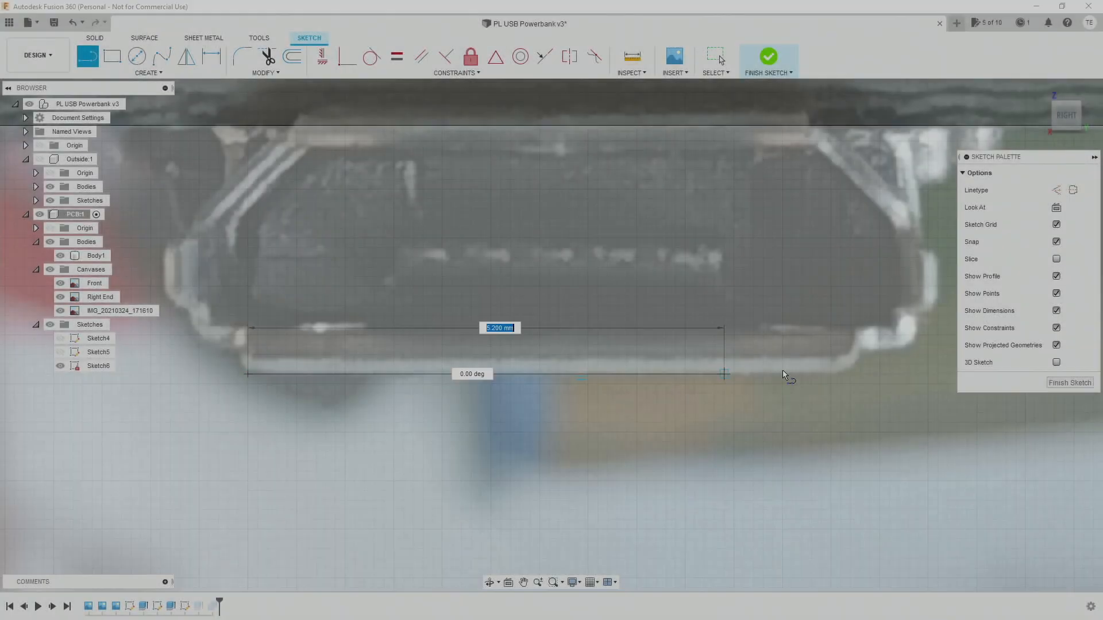
Trace the micro-USB port's outline over the photo along its lower edge, up the right side and diagonally into the board.
click(838, 374)
click(928, 306)
click(928, 247)
click(792, 112)
Trace the micro-USB port's left side from the lower edge up into the board and close the outline along its upper edge.
click(247, 374)
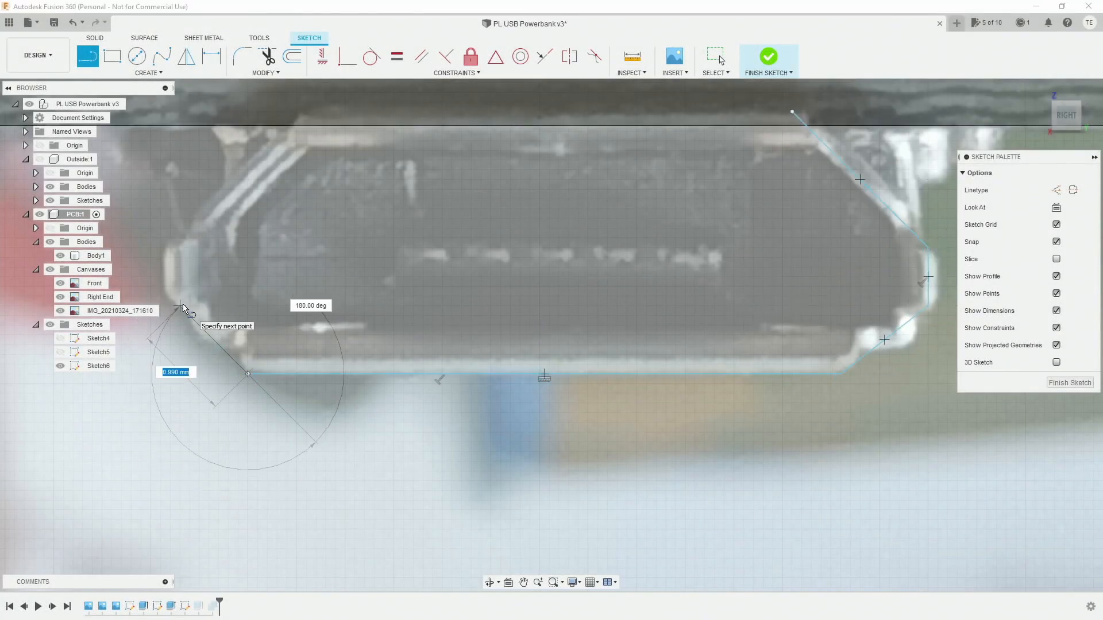
click(181, 306)
click(180, 247)
click(316, 112)
click(792, 112)
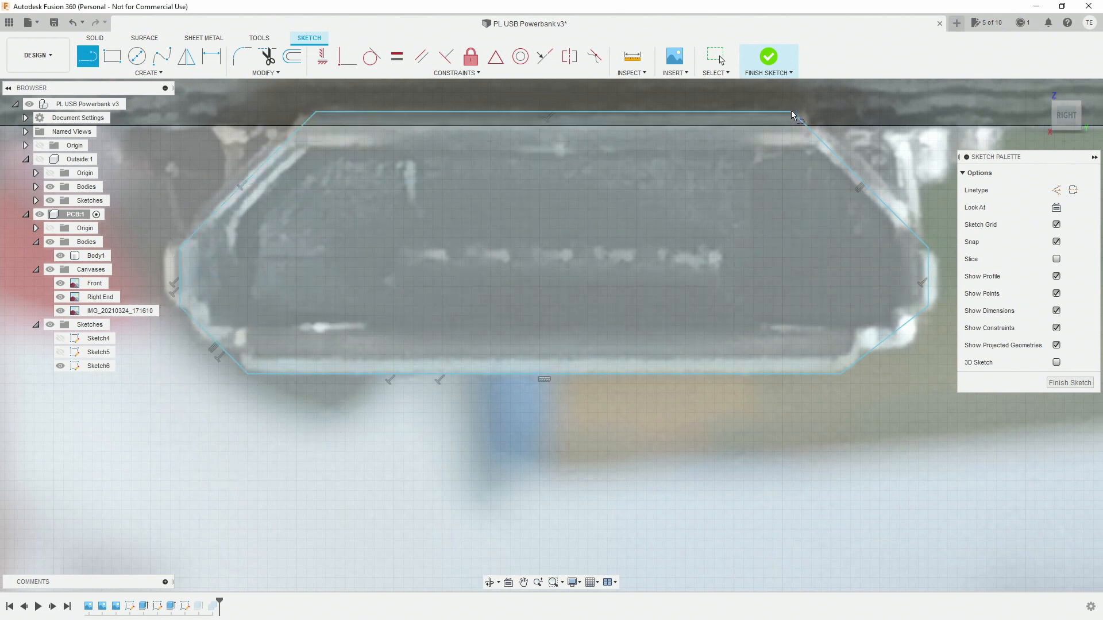
Finish the sketch and edit the existing micro-USB extrusion to use the redrawn outline as its profile.
click(768, 56)
double_click(201, 602)
click(520, 226)
click(1036, 319)
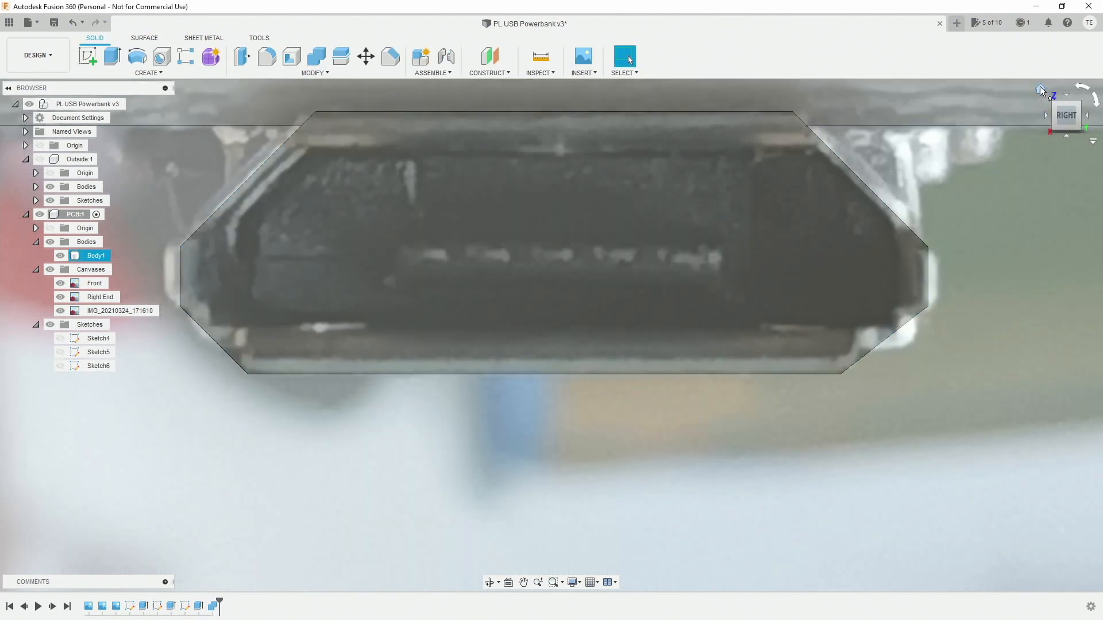
Inspect the model with the canvases hidden, and compare it with the photo from above with the canvases shown again.
click(1038, 98)
click(48, 268)
scroll(570, 333, up, 5)
shift+middle_drag(597, 365, 569, 364)
click(1066, 105)
click(49, 269)
scroll(659, 403, up, 3)
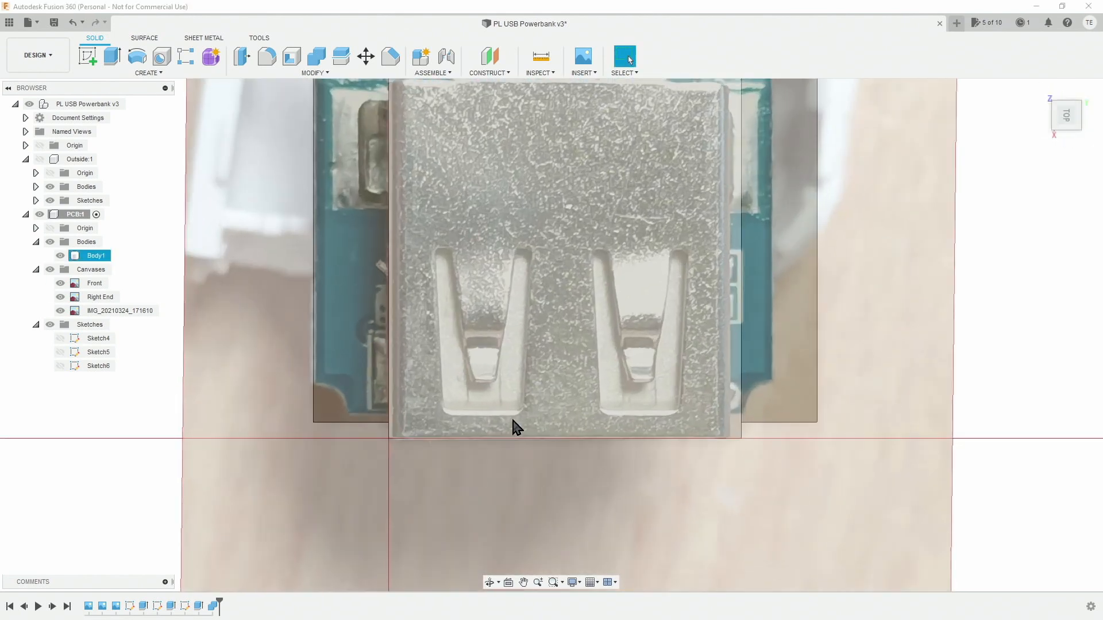
middle_drag(542, 272, 522, 319)
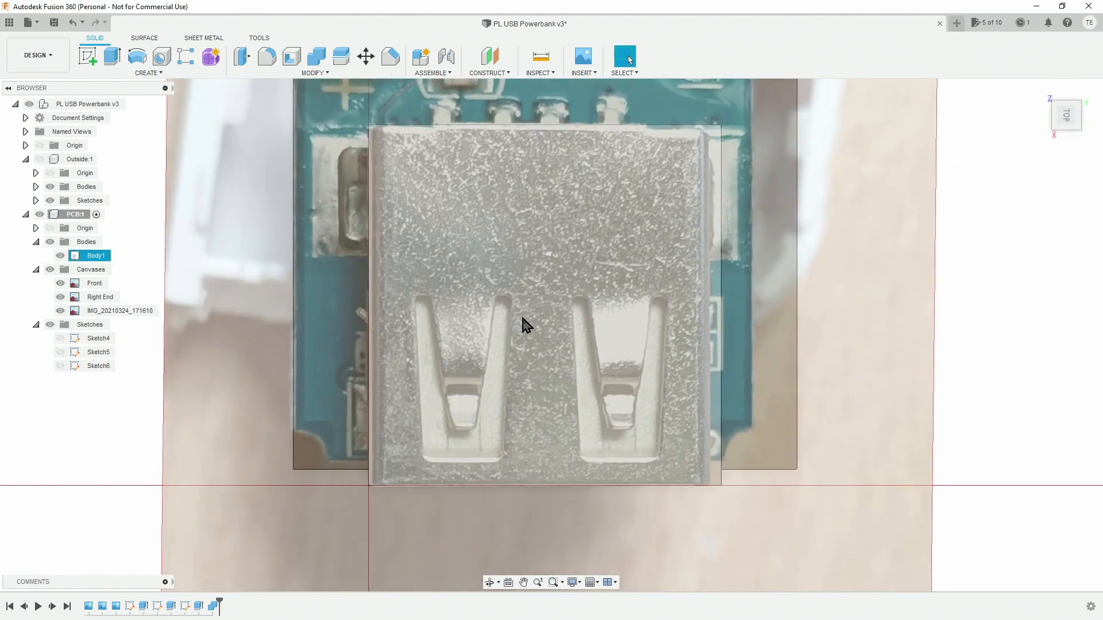
Start a sketch on the board's upper face and draw arcs tracing the rounded notches at its two front corners.
click(484, 314)
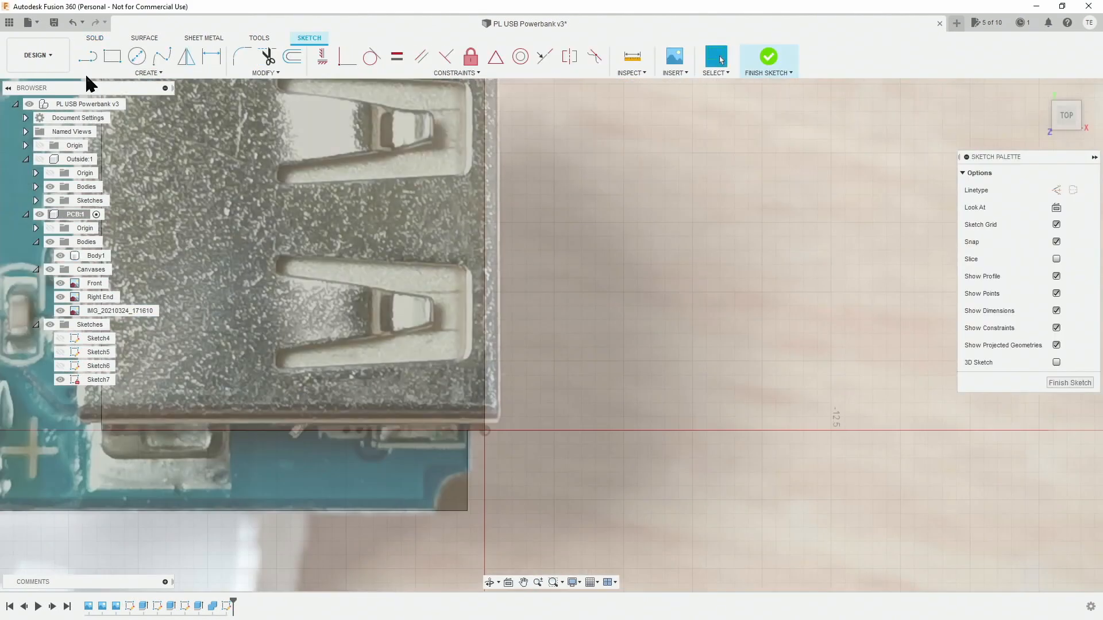
click(148, 73)
click(435, 511)
click(467, 476)
click(444, 486)
scroll(441, 528, down, 3)
click(437, 185)
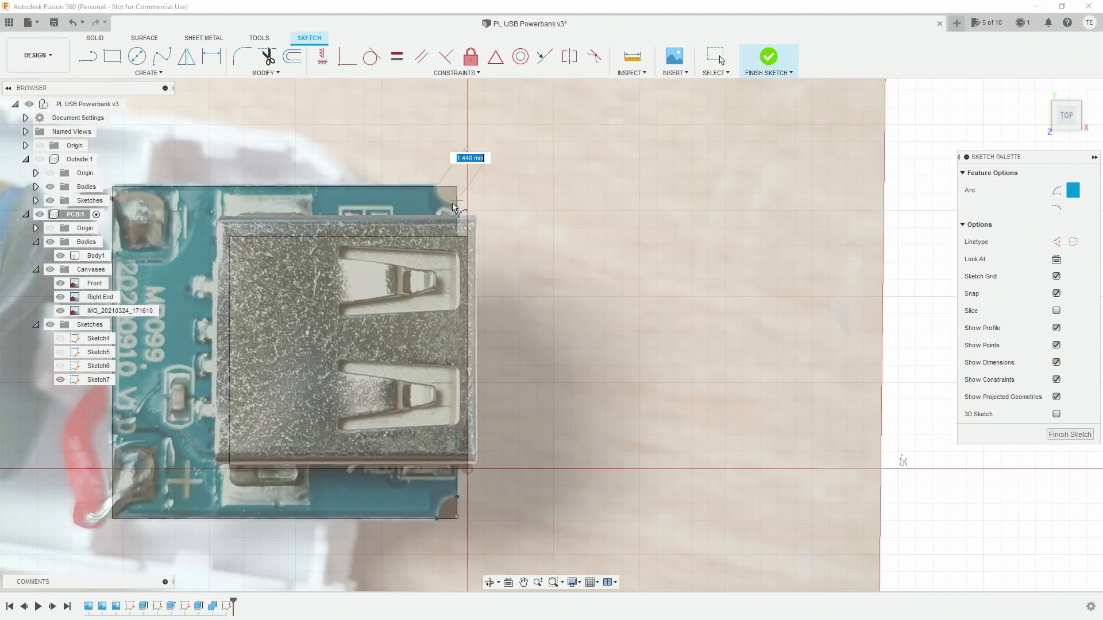
click(456, 208)
key(e)
click(449, 511)
key(Escape)
Draw lines from the end of the upper corner's arc around the outside of the board corner to enclose the notch.
click(88, 56)
click(436, 185)
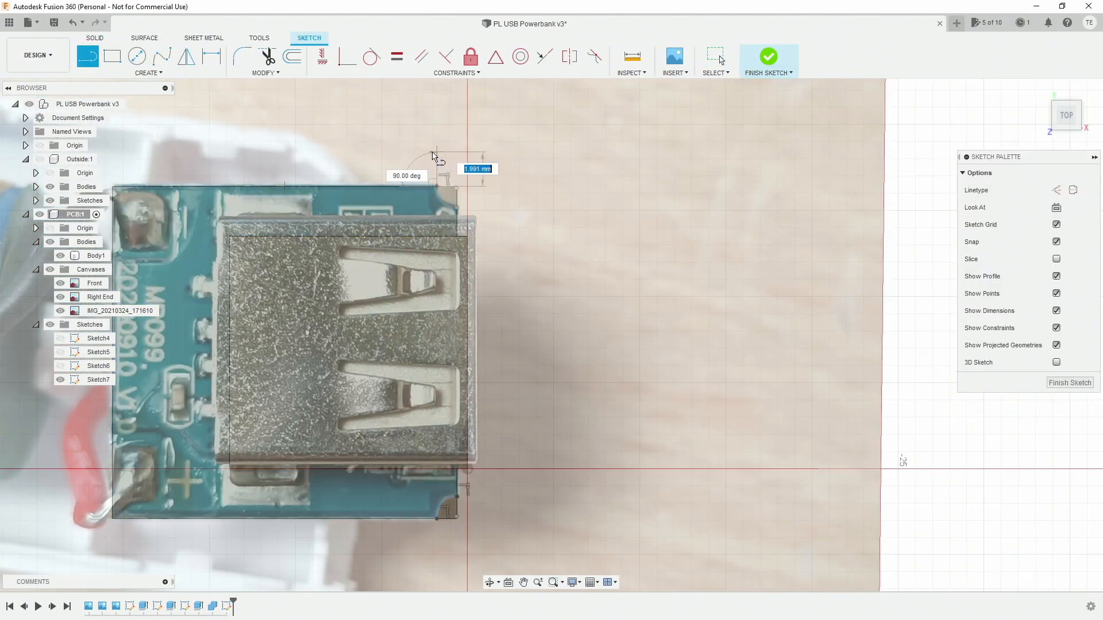
click(437, 157)
click(490, 155)
click(484, 209)
scroll(455, 211, up, 5)
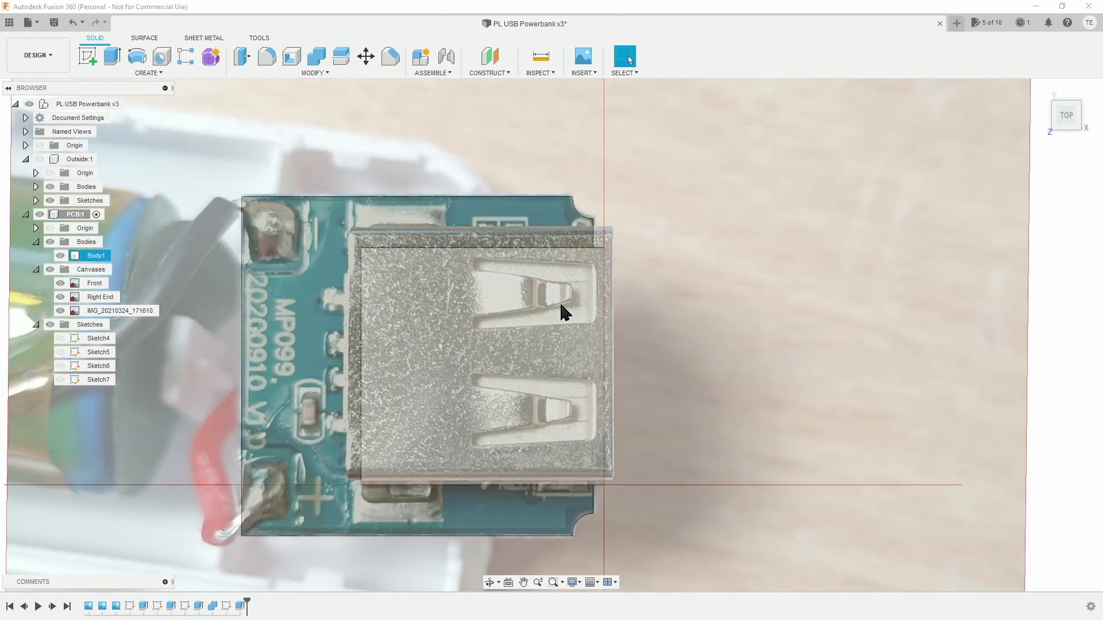
Start a front-plane sketch and trace the inductor's left side from the board's underside past the coil to its lower flange corner.
click(1069, 123)
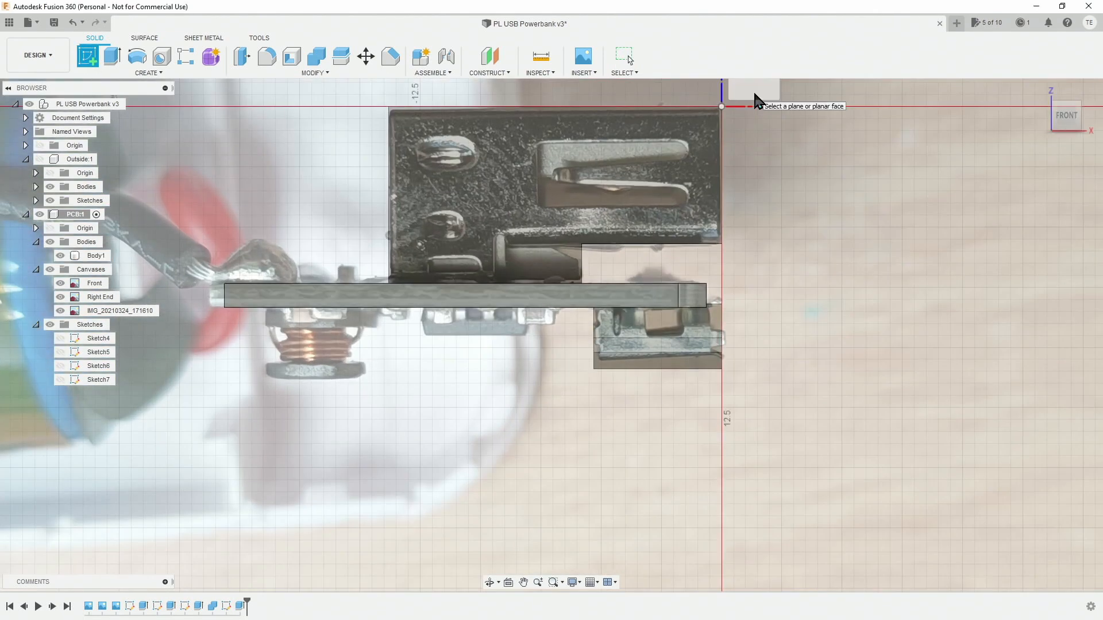
click(756, 98)
click(326, 324)
click(325, 364)
scroll(354, 367, up, 3)
click(357, 369)
click(357, 502)
click(309, 502)
click(300, 550)
click(319, 569)
Complete the inductor outline along its lower edge, up its right side past the coil, and back along the board's underside.
click(666, 568)
click(687, 548)
click(686, 514)
click(675, 502)
click(623, 503)
click(623, 370)
click(680, 360)
click(680, 285)
click(300, 285)
Extrude the inductor profile 4 mm with the operation set to Join.
key(e)
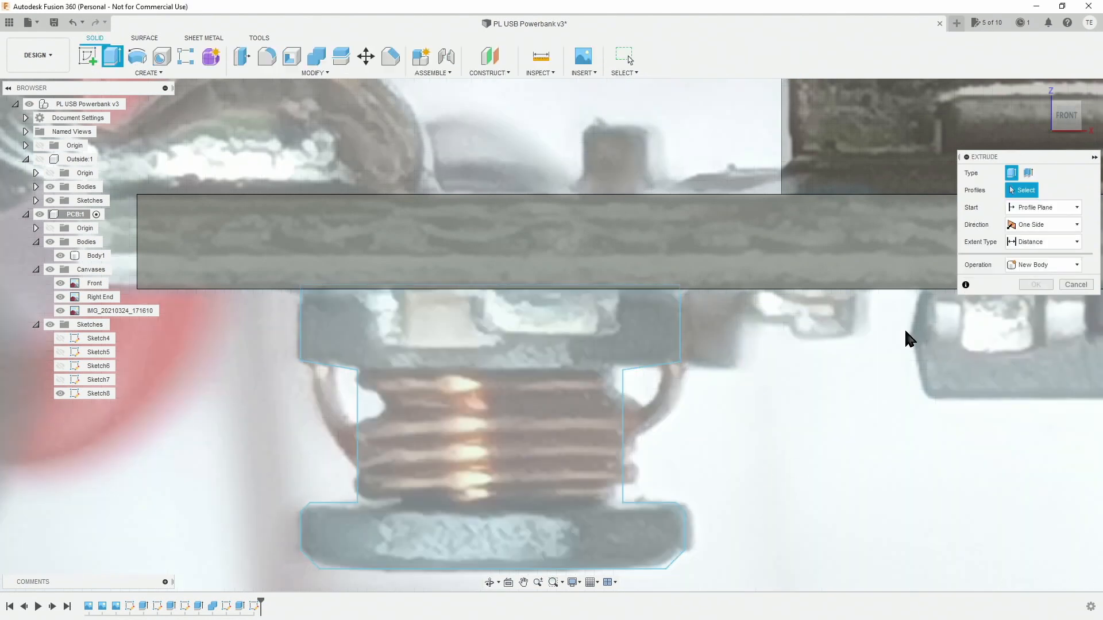
click(561, 423)
click(1043, 300)
click(1042, 316)
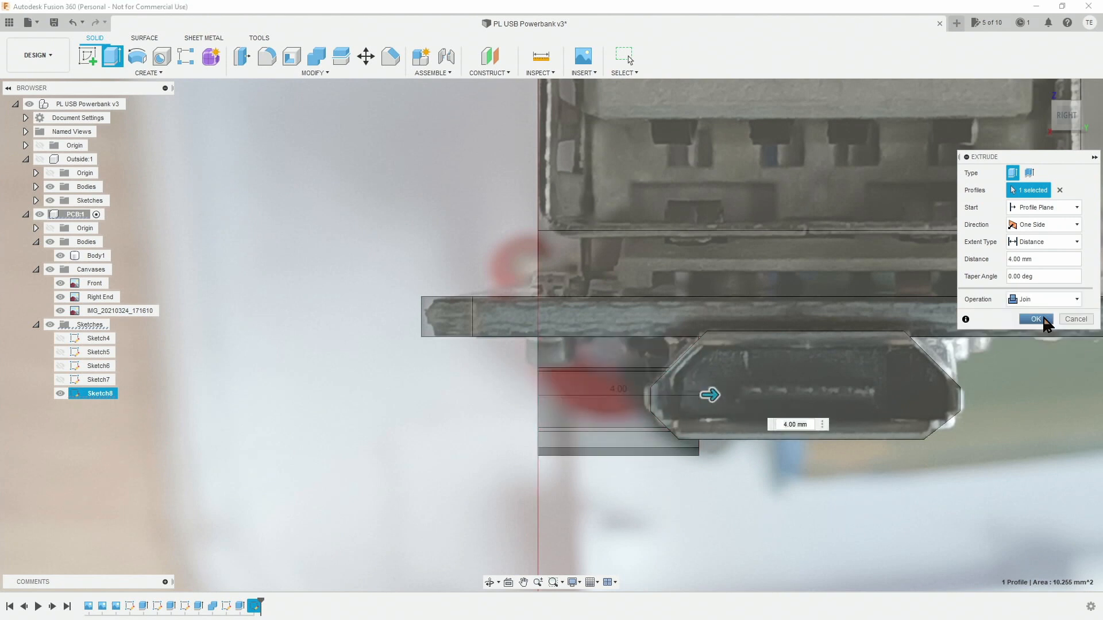
Start the inductor extrusion at a 4.5 mm offset from the sketch plane and create the feature.
click(1040, 208)
click(1037, 235)
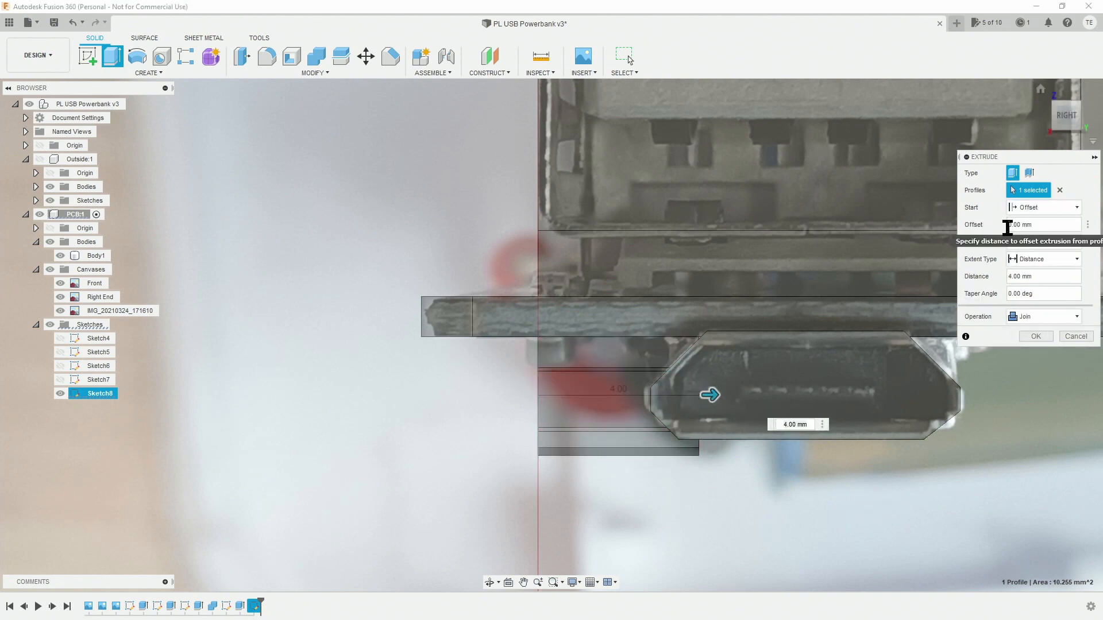
click(1007, 225)
text(7.9)
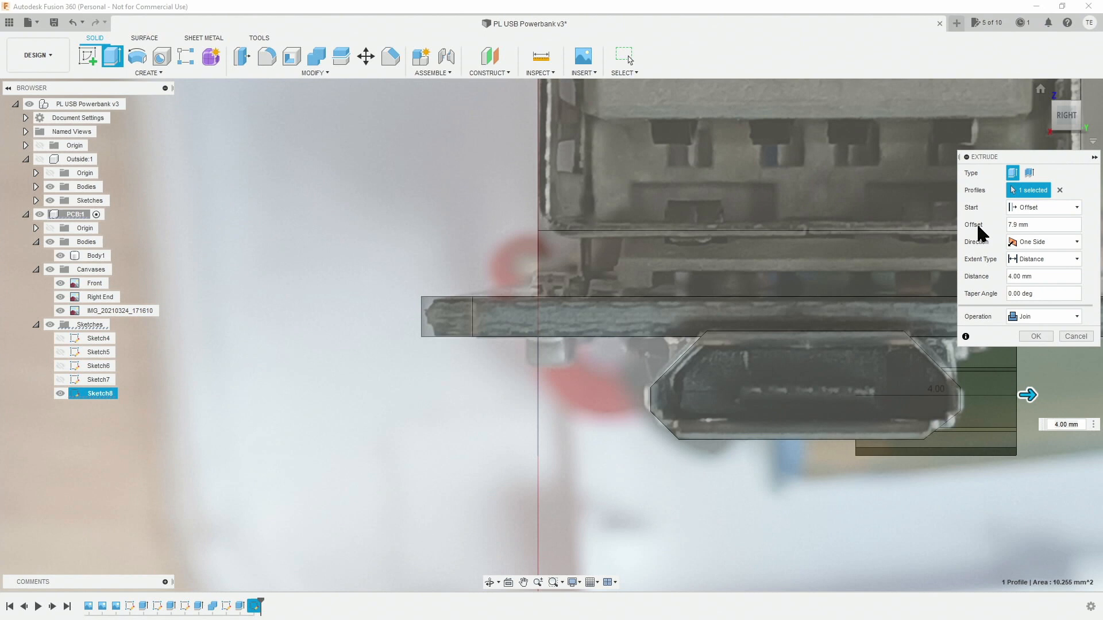
key(BackSpace)
key(BackSpace)
key(BackSpace)
text(459)
key(BackSpace)
key(BackSpace)
text(.5)
key(Return)
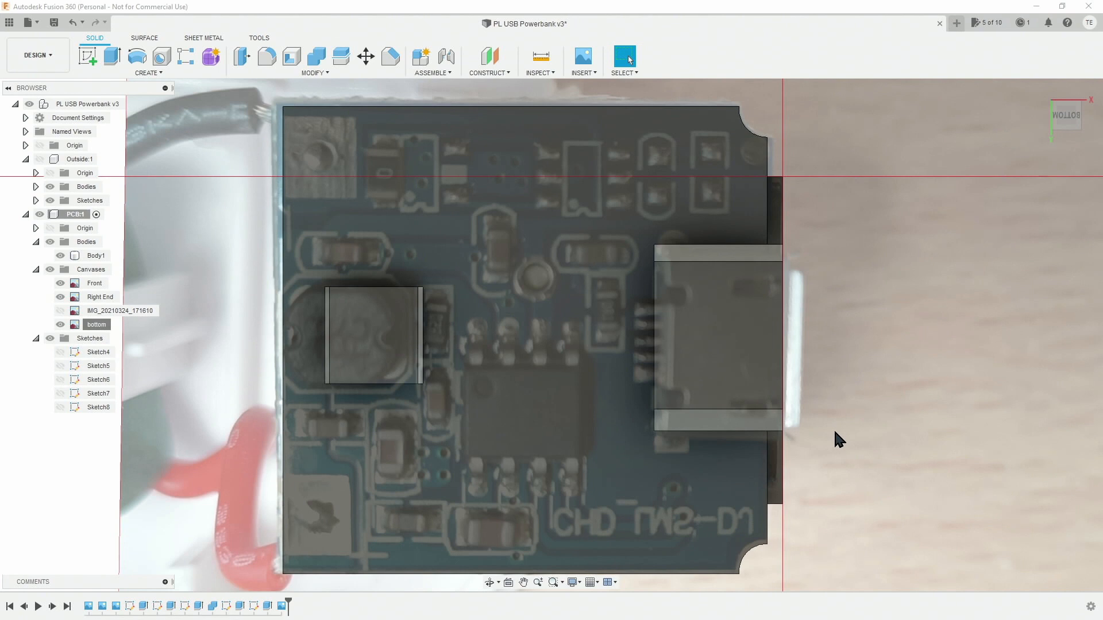
Start a sketch on the board's underside and draw a rectangle about 5 mm by 3.8 mm over the eight-pin chip's body.
click(740, 402)
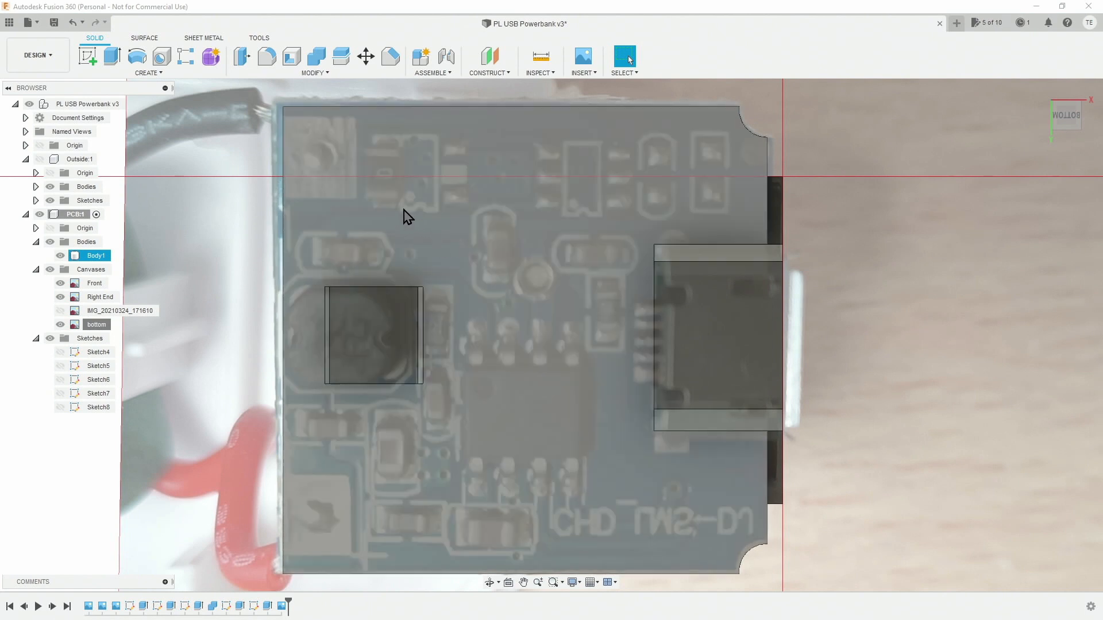
click(89, 56)
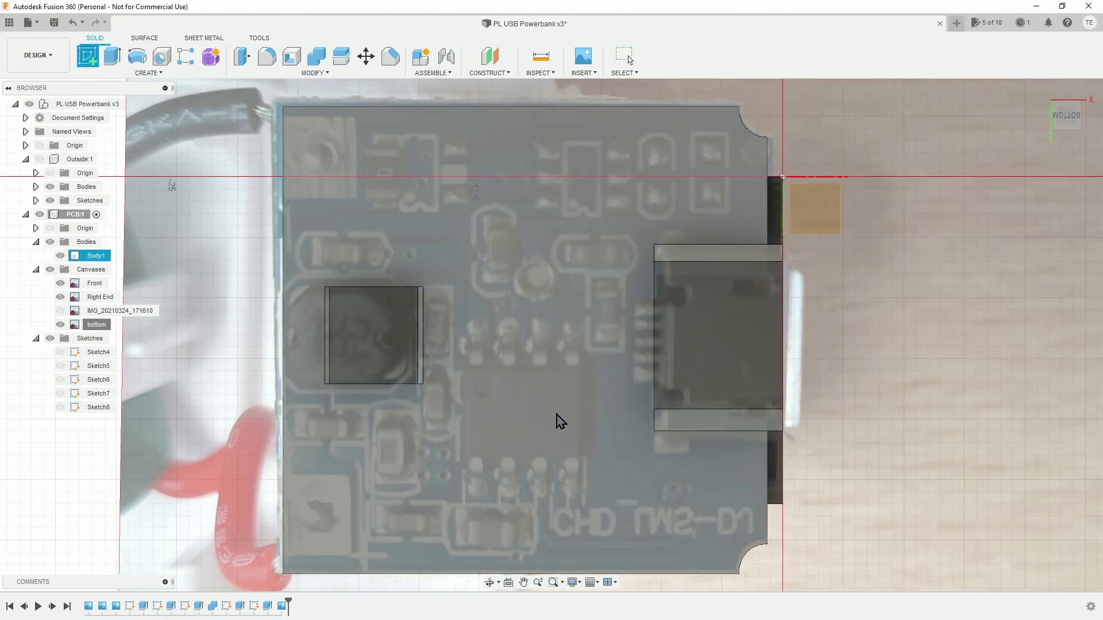
click(476, 342)
click(112, 56)
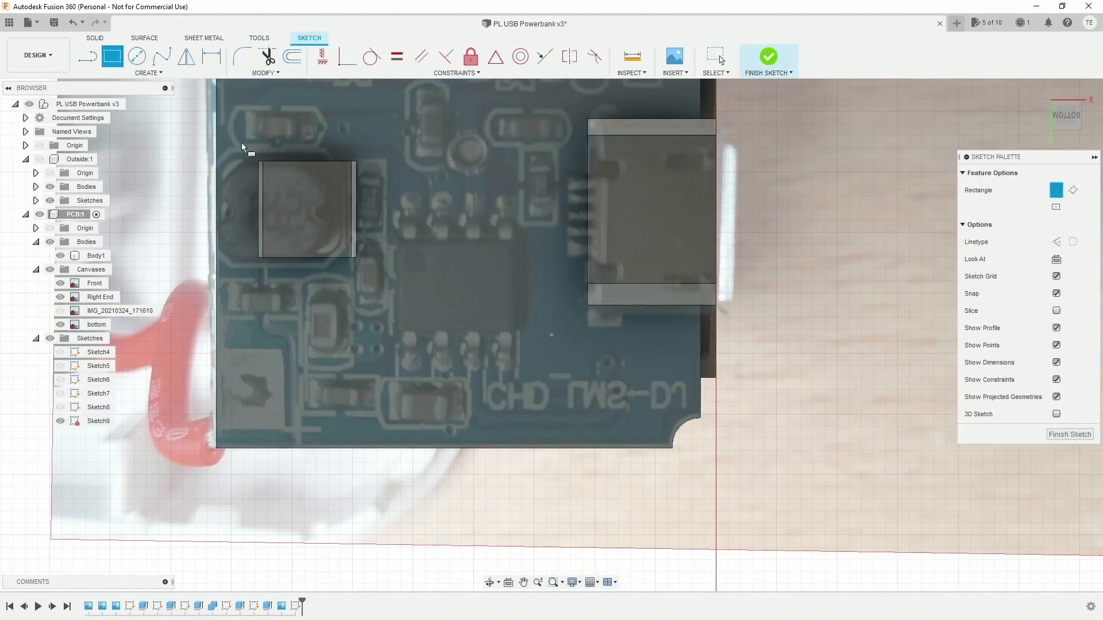
scroll(400, 248, up, 5)
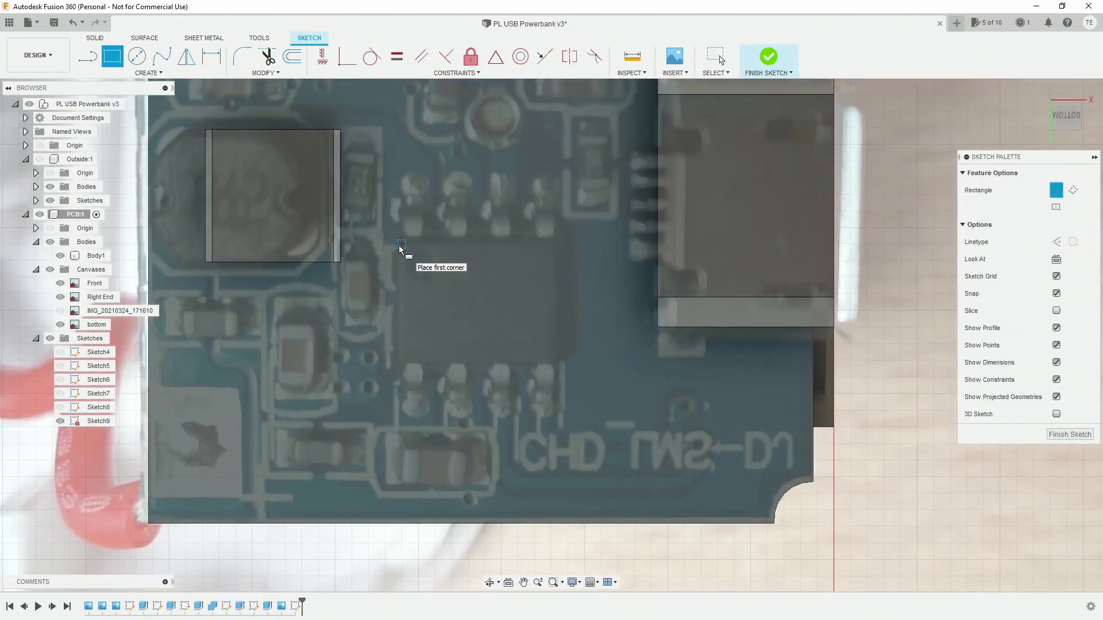
middle_drag(497, 272, 467, 262)
scroll(466, 262, up, 1)
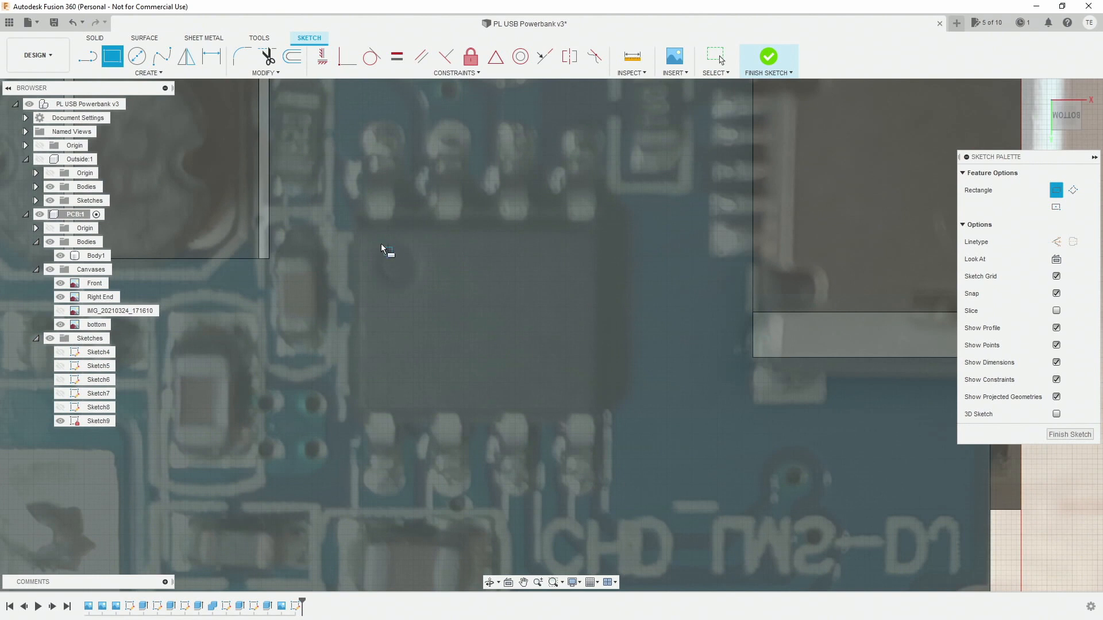
click(358, 220)
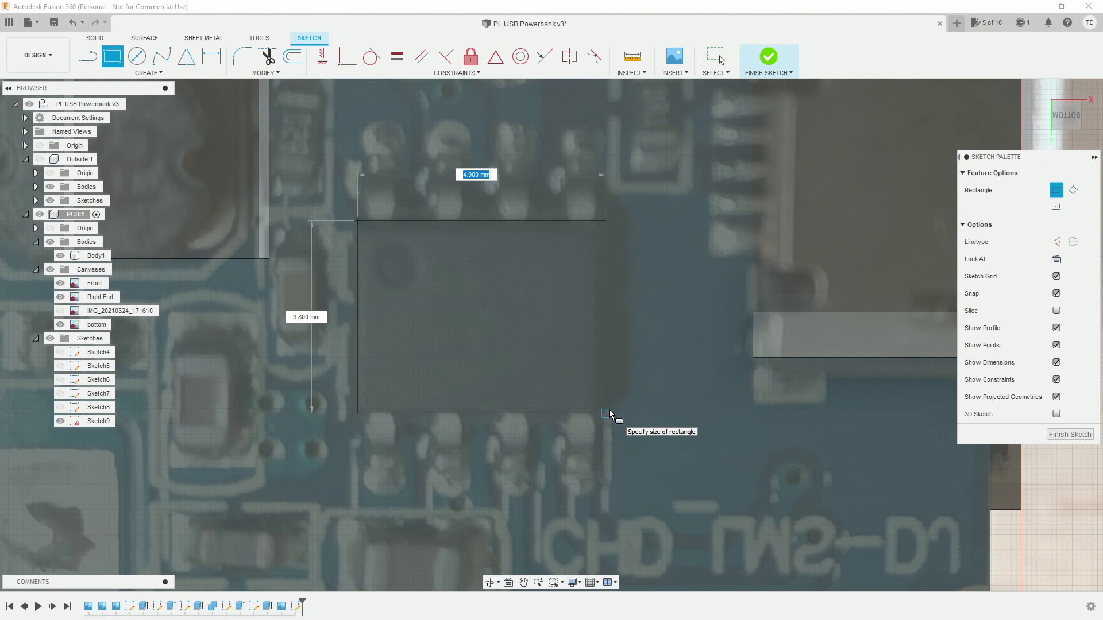
click(611, 413)
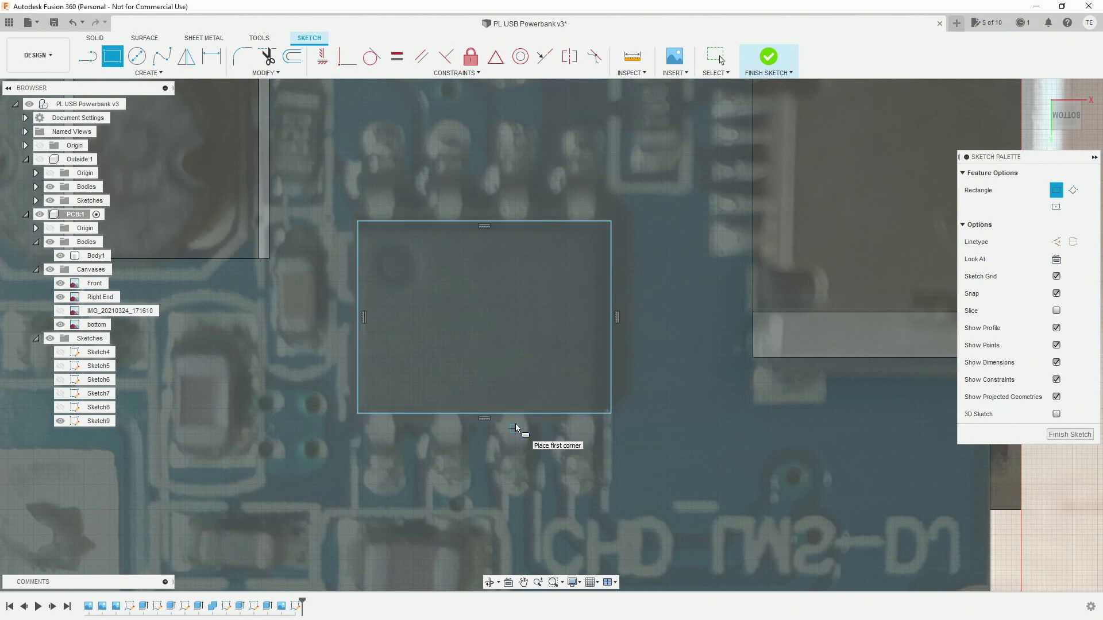
Draw rectangles about 0.6 mm wide and 1.5 mm long over the first three pins along the chip's lower edge.
click(369, 413)
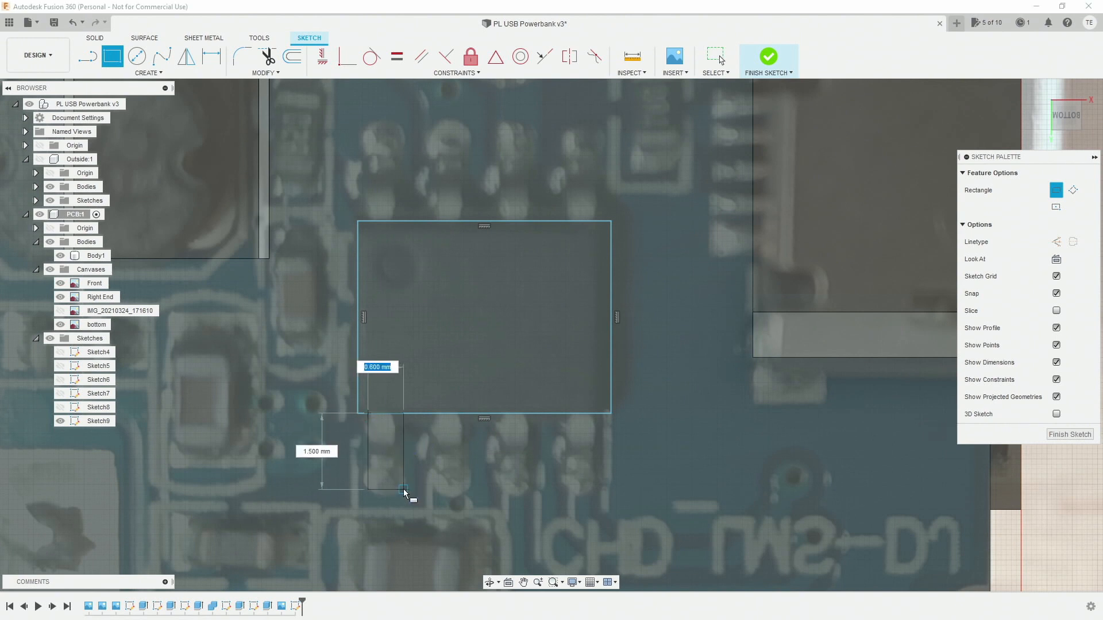
key(Return)
click(434, 413)
click(464, 494)
click(494, 413)
click(529, 494)
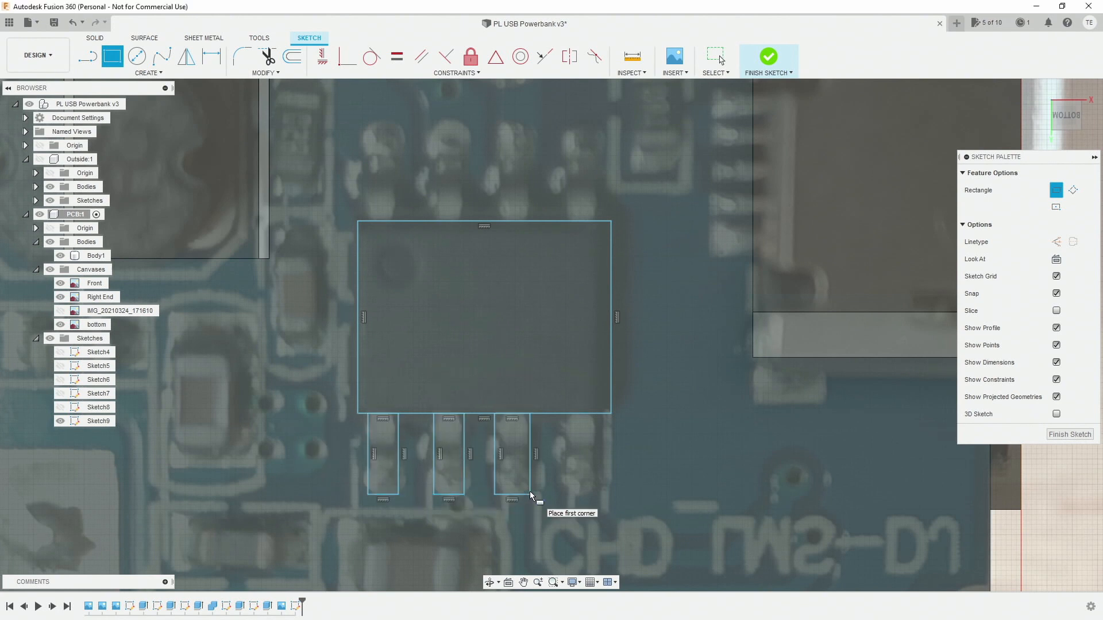
Draw a rectangle about 0.6 mm by 1.5 mm over the fourth lower pin and rectangles over the four pins along the chip's upper edge.
click(566, 414)
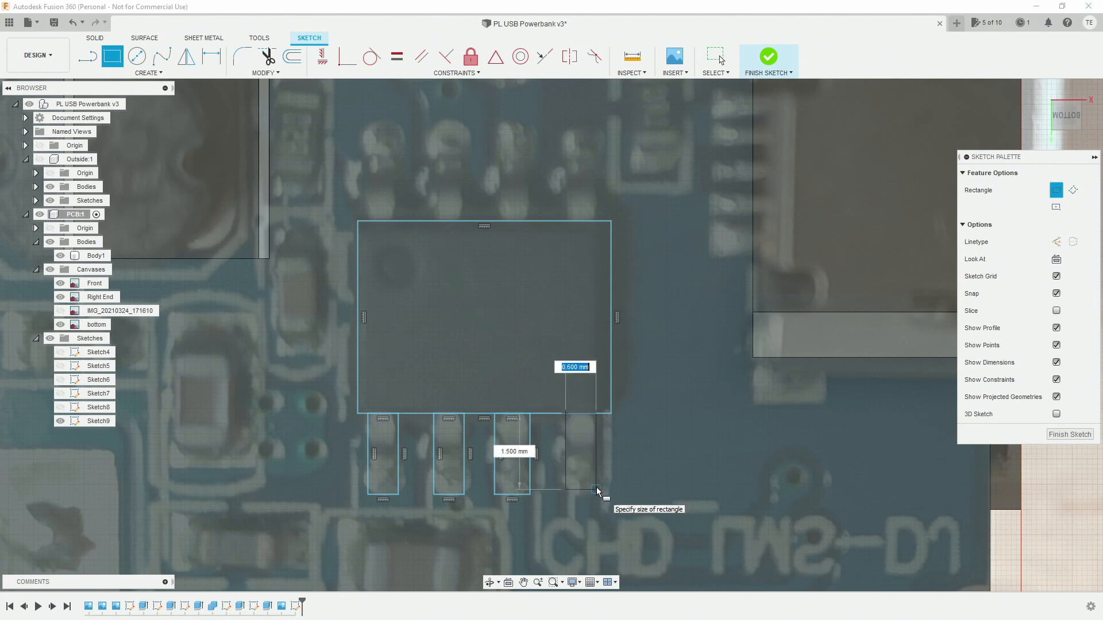
click(596, 494)
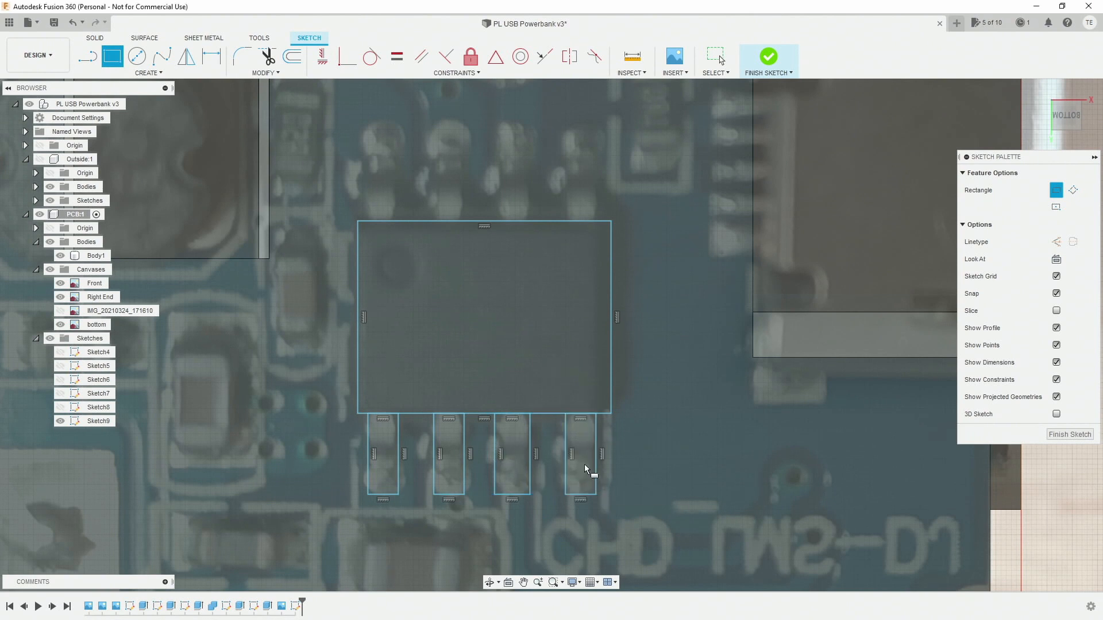
click(594, 220)
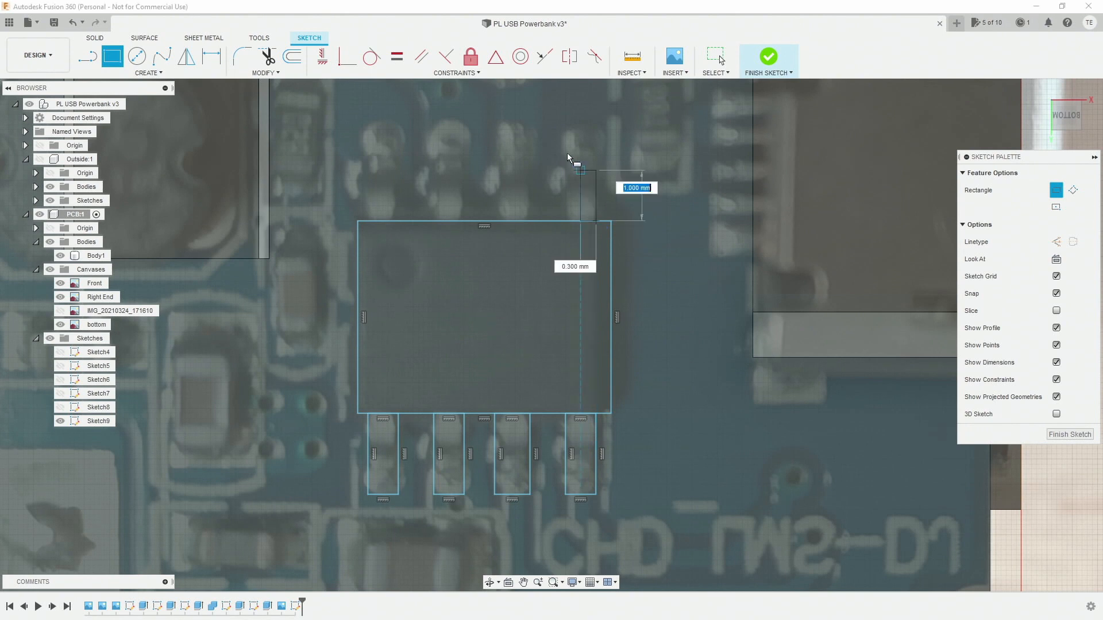
click(566, 139)
click(530, 221)
click(494, 124)
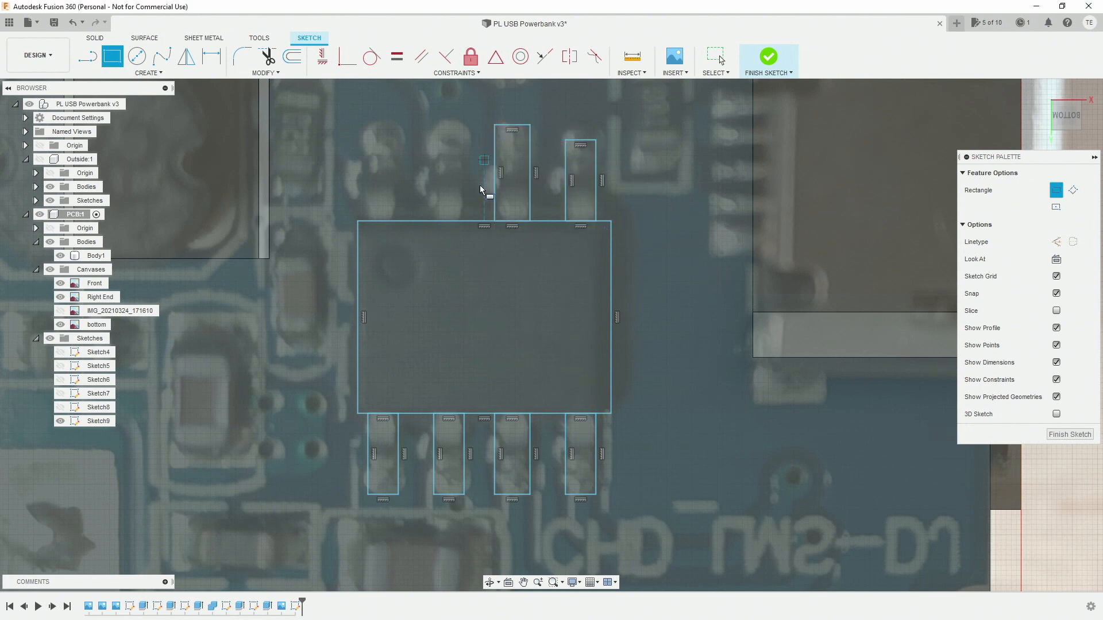
click(433, 140)
click(393, 220)
click(362, 140)
Shorten the tallest rectangle on the chip's upper edge to line up with the neighbouring pin rectangles.
key(Escape)
double_click(514, 124)
drag(513, 124, 514, 122)
Extrude the chip body and all eight pin profiles 1.2 mm outward from the board with the operation set to Join.
key(e)
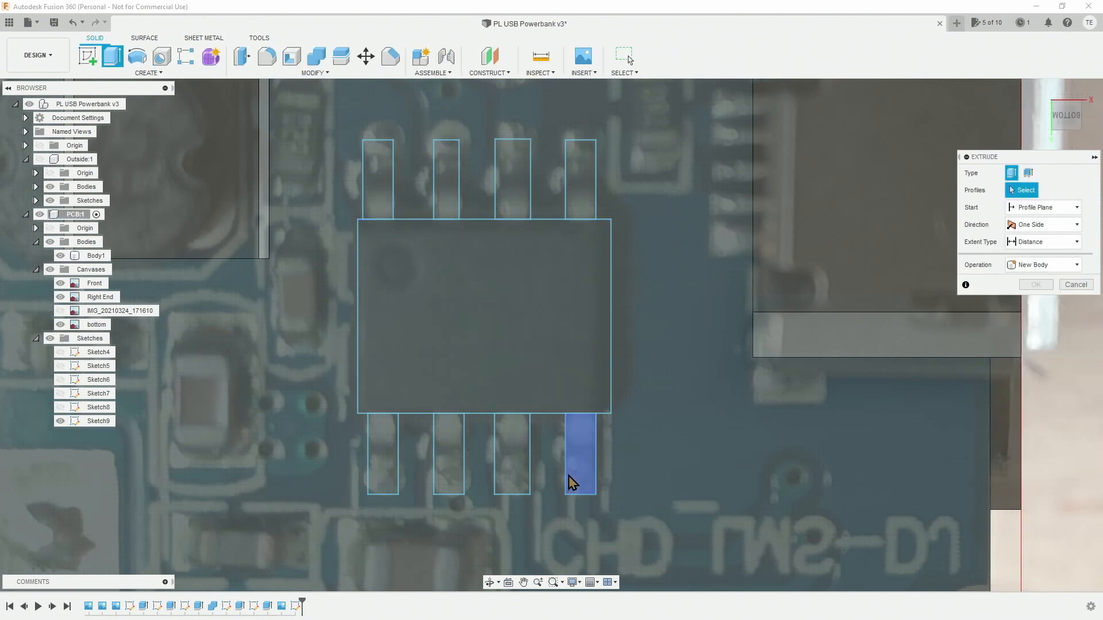
click(571, 477)
click(512, 477)
click(440, 466)
click(560, 342)
click(370, 167)
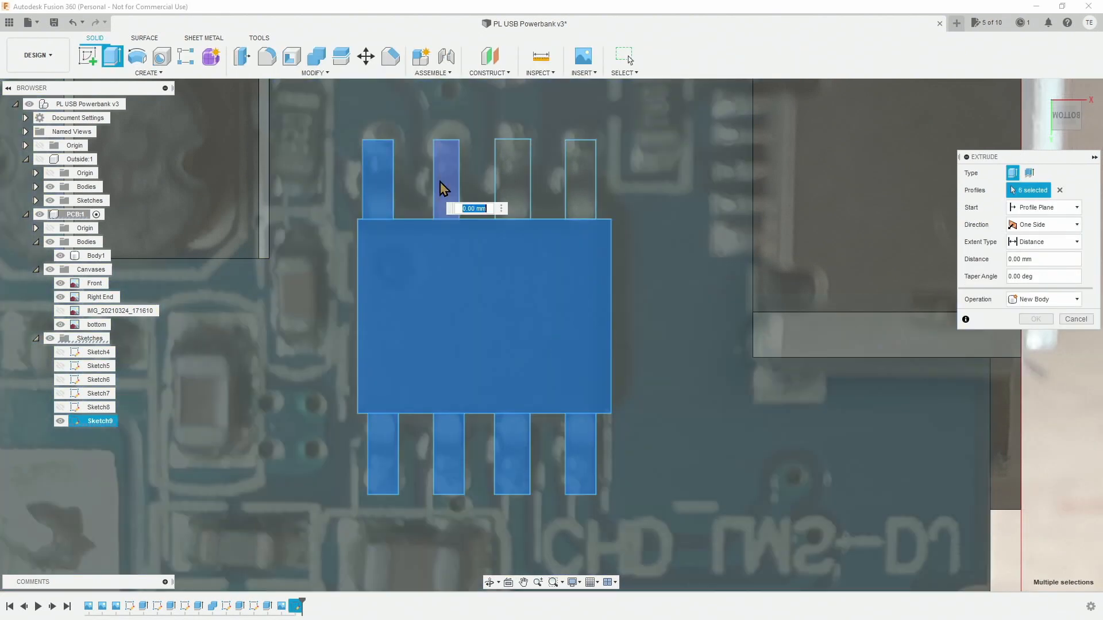
click(572, 179)
shift+middle_drag(569, 274, 565, 241)
drag(548, 240, 548, 224)
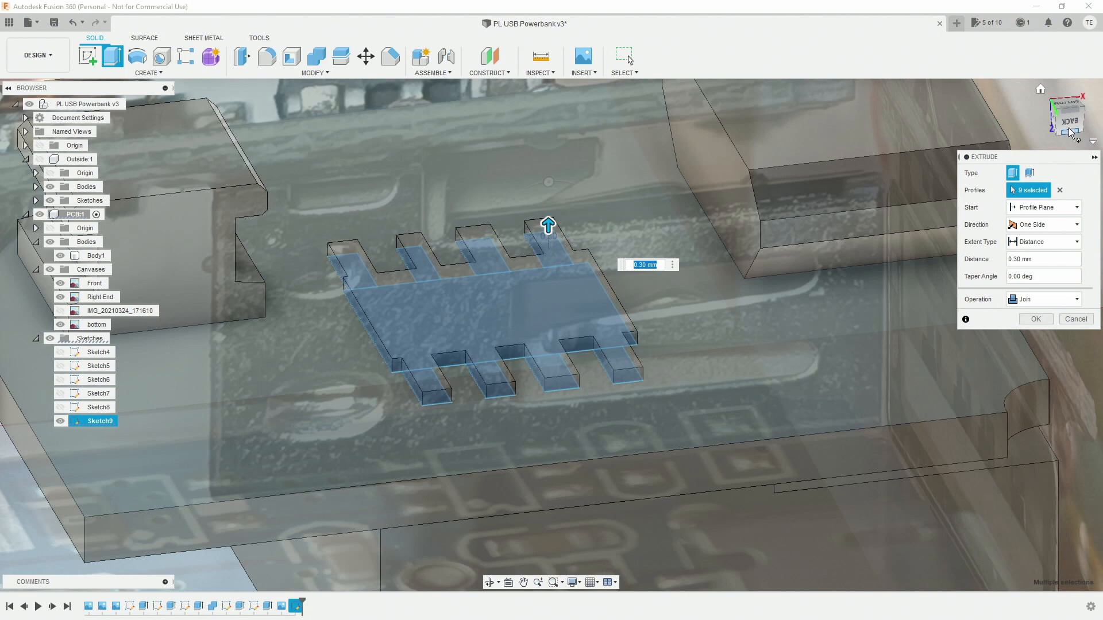
click(1069, 130)
drag(581, 282, 574, 244)
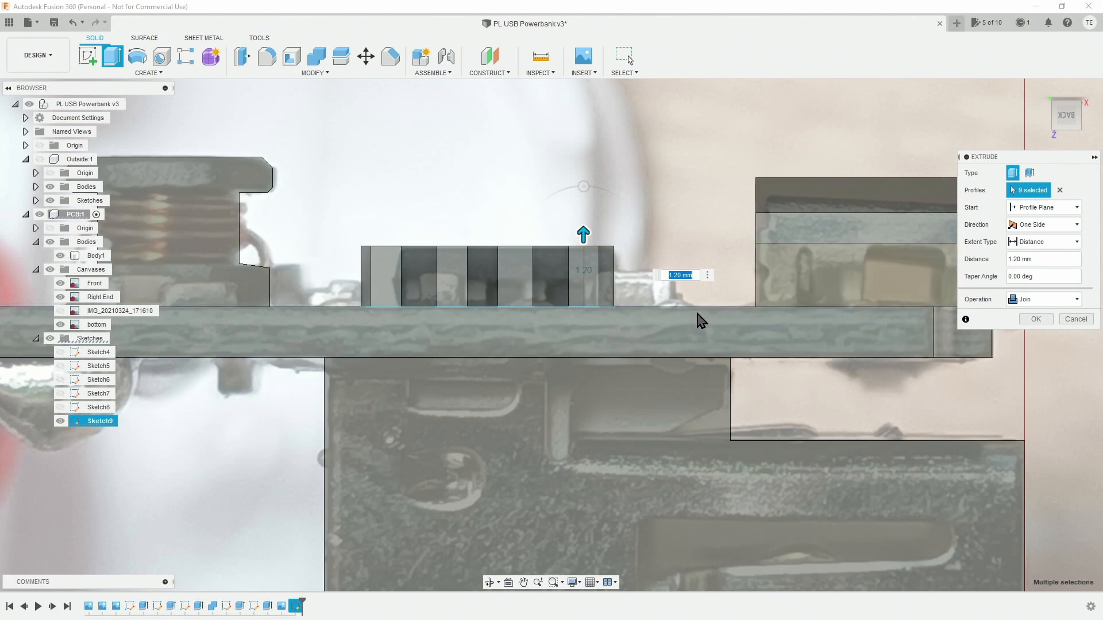
click(1033, 319)
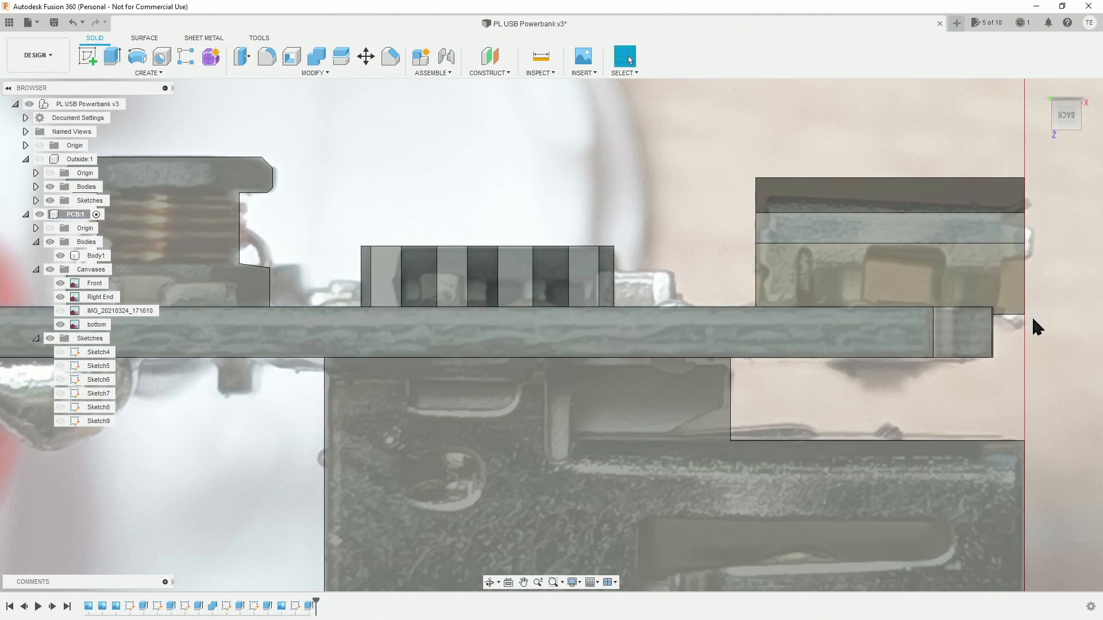
Start a sketch on the board's underside and draw a rectangle about 2.9 mm by 1.2 mm over the small component above the inductor.
scroll(457, 318, down, 2)
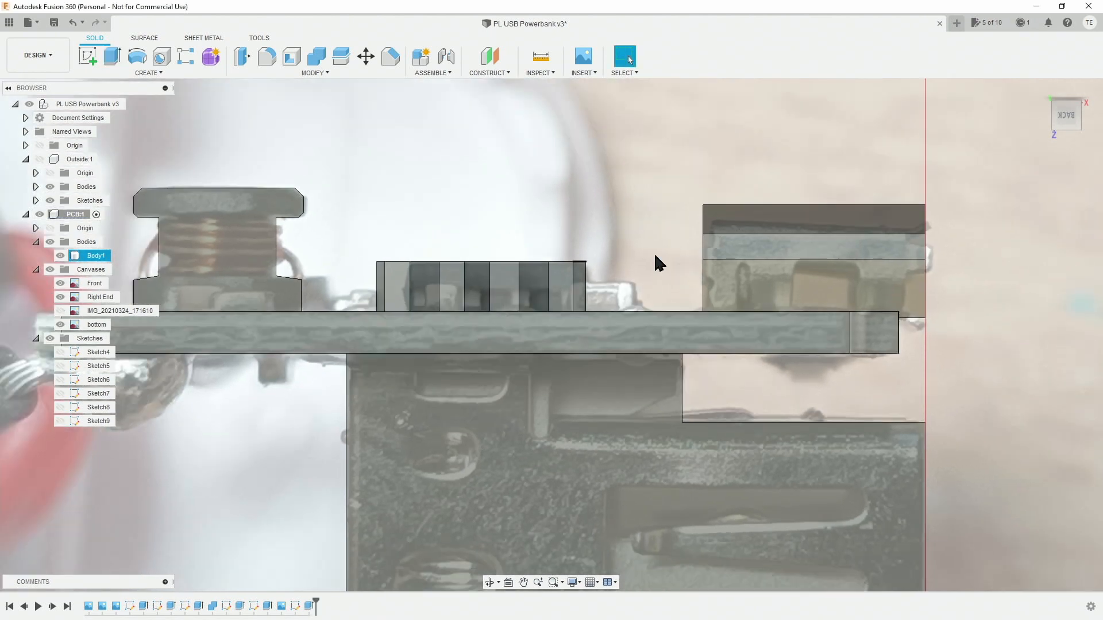
click(1066, 95)
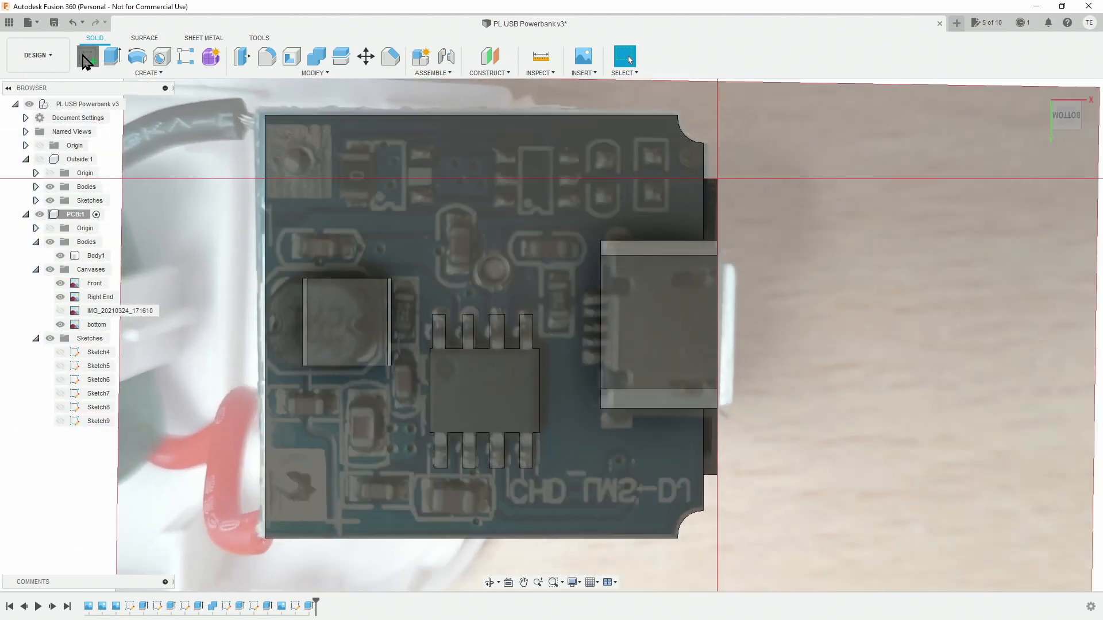
click(85, 60)
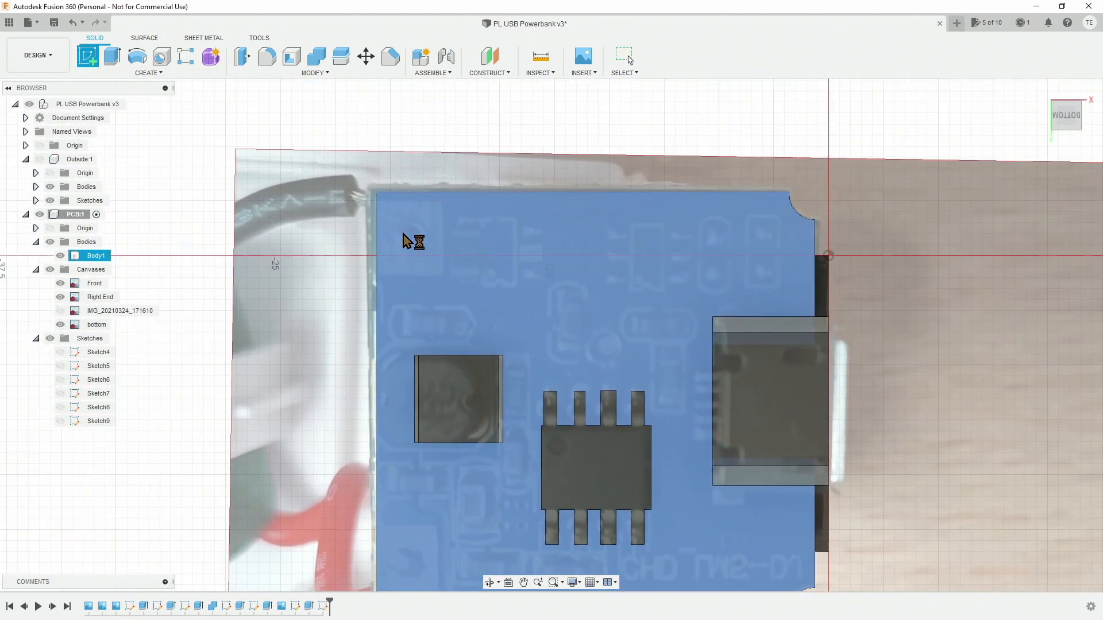
click(405, 238)
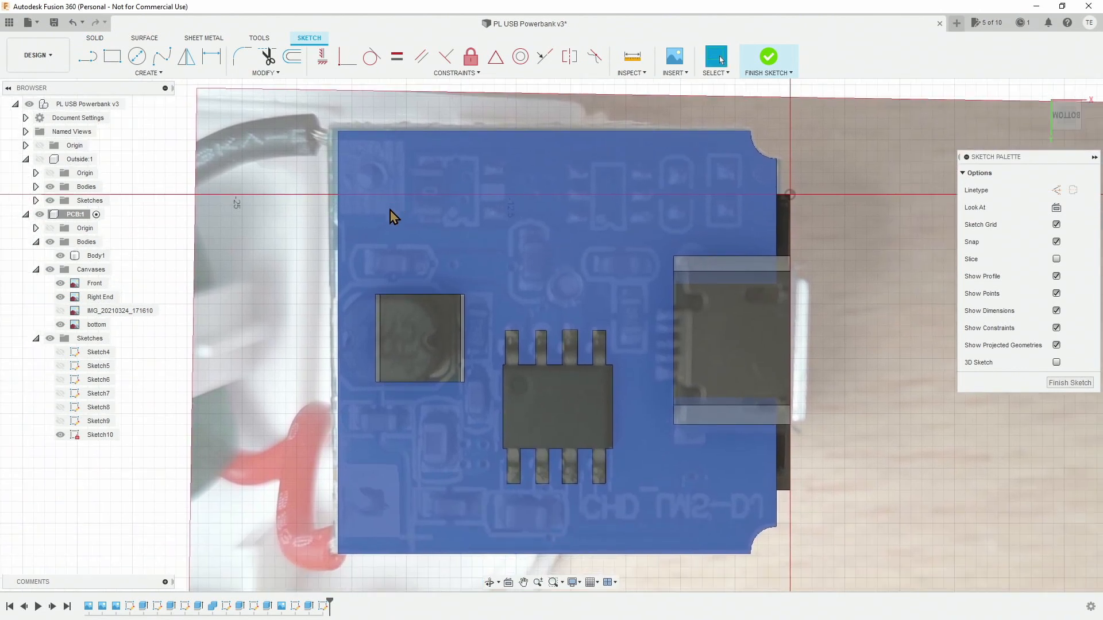
click(113, 57)
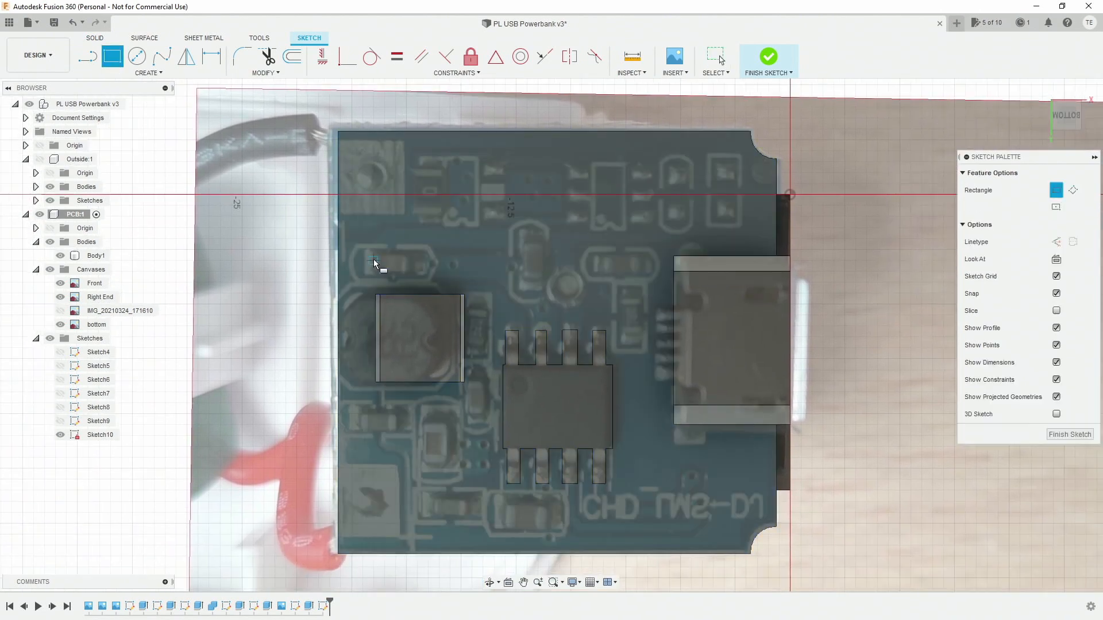
scroll(425, 286, down, 2)
scroll(340, 248, up, 5)
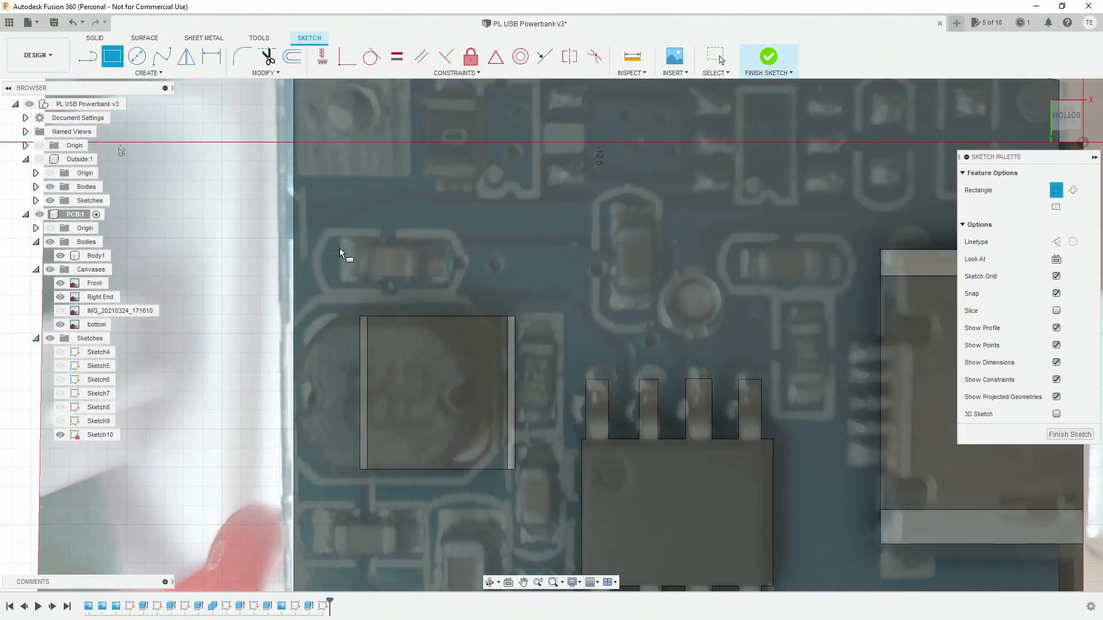
click(341, 239)
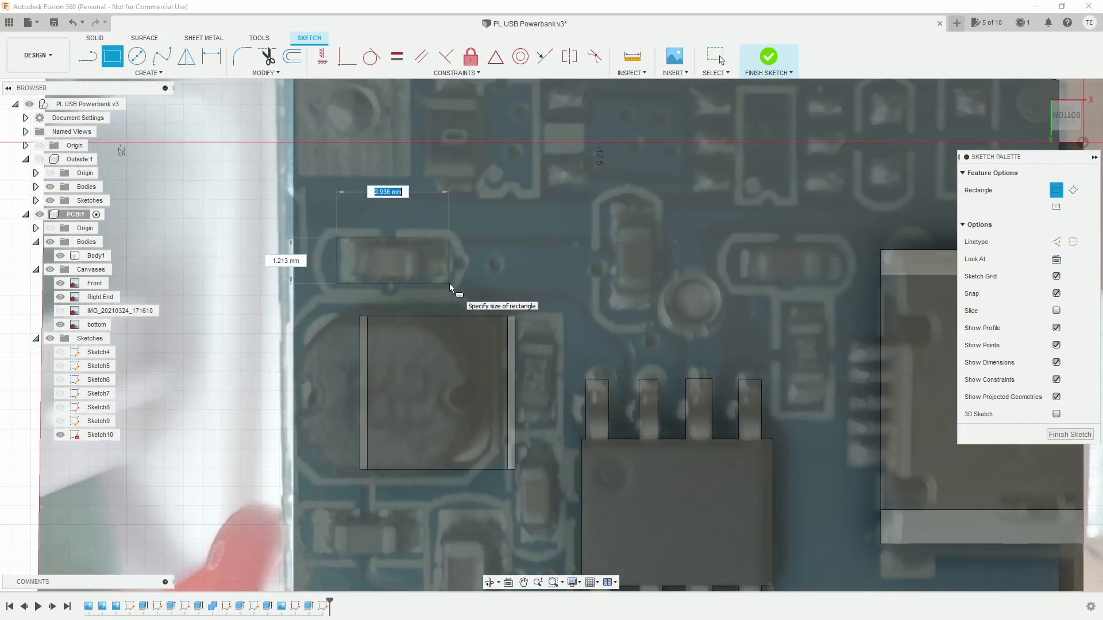
click(449, 284)
Draw rectangles over six more small components: three above and beside the chip, two between inductor and chip, and one beside the upper solder pad.
click(613, 311)
click(657, 209)
click(740, 249)
click(838, 284)
click(825, 313)
click(796, 398)
click(554, 415)
click(519, 341)
click(554, 465)
click(519, 526)
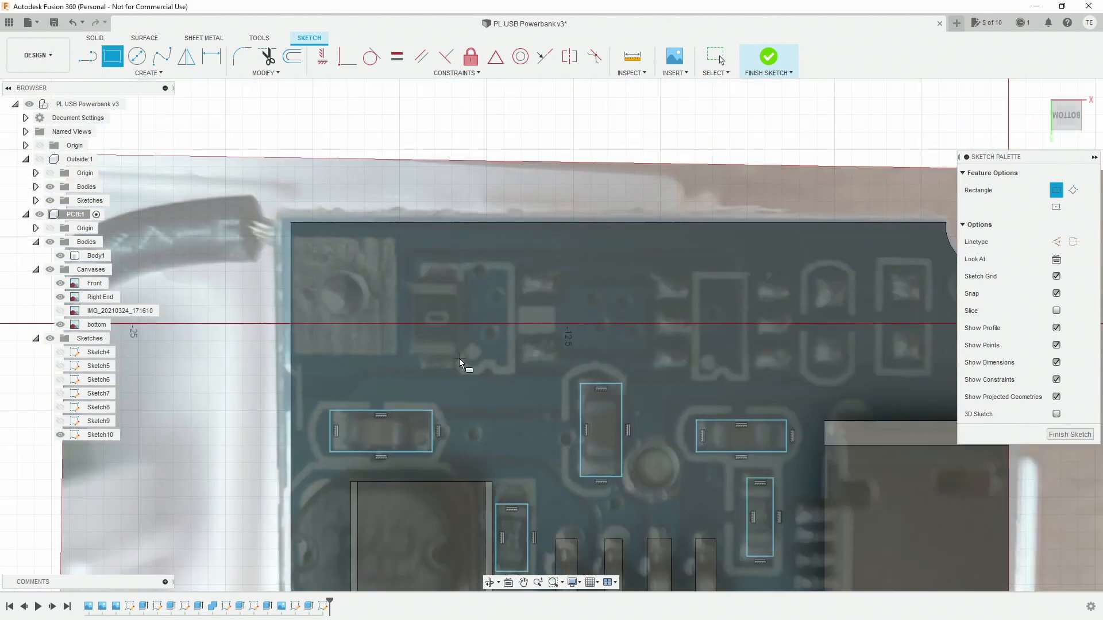
click(451, 358)
click(409, 284)
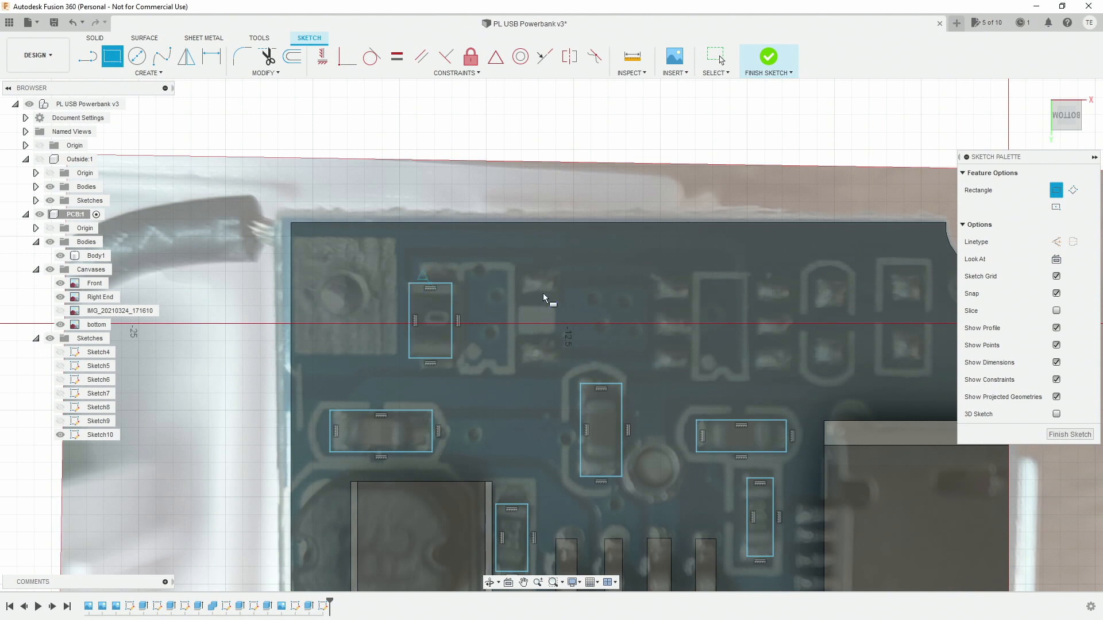
Draw rectangles over the four small components below the inductor and chip, starting with one about 2.2 mm by 1.4 mm under the chip.
middle_drag(814, 341, 672, 221)
middle_drag(628, 505, 634, 343)
scroll(634, 344, up, 1)
middle_drag(635, 560, 630, 431)
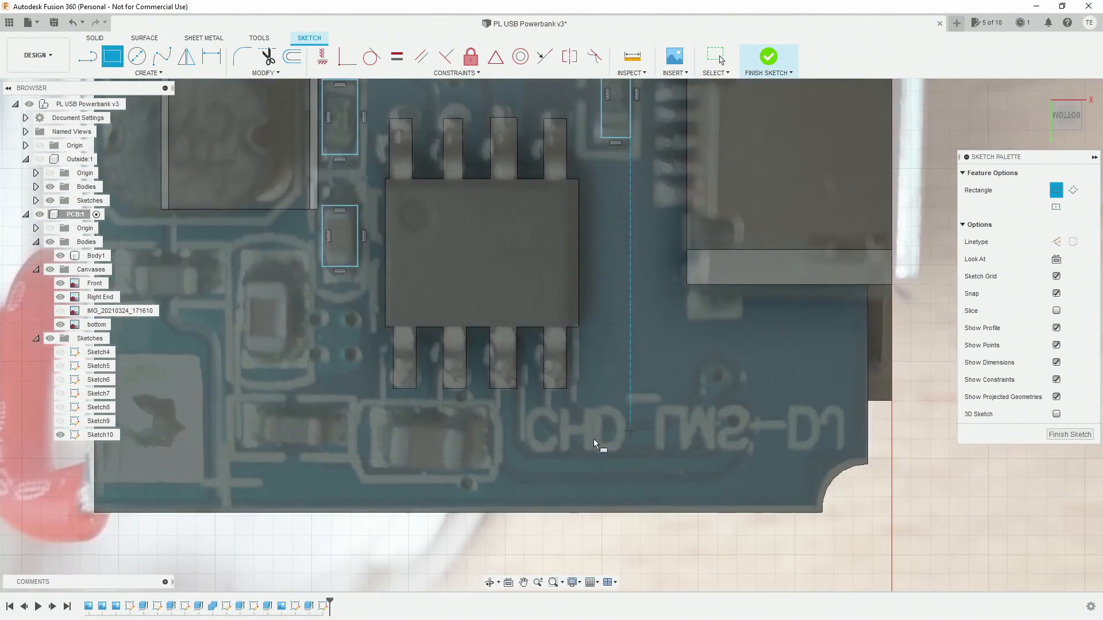
click(467, 469)
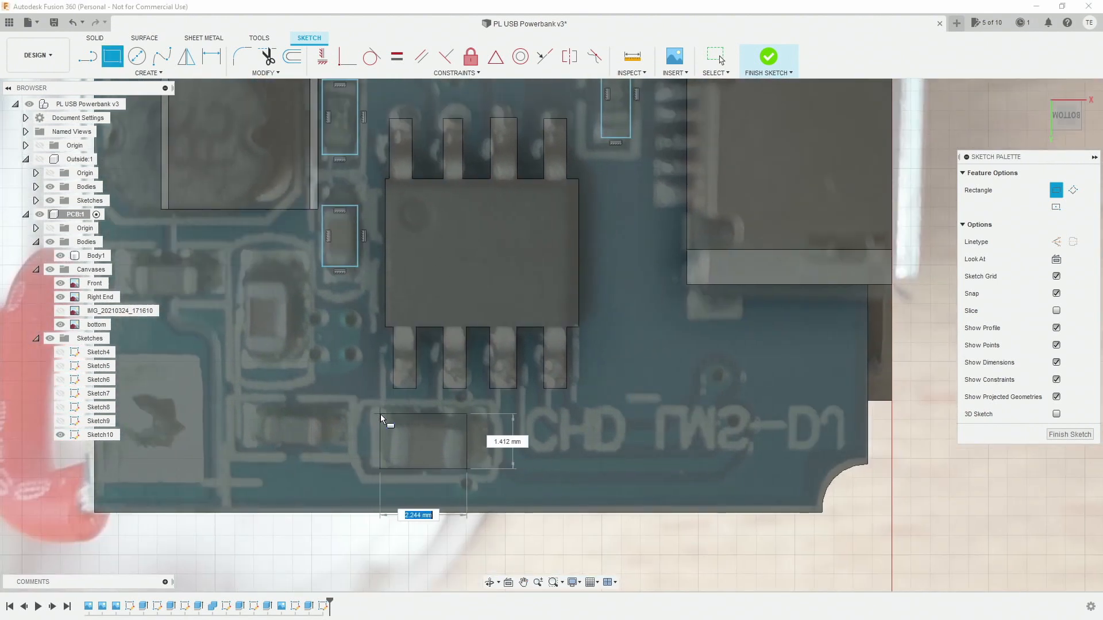
click(381, 415)
click(333, 448)
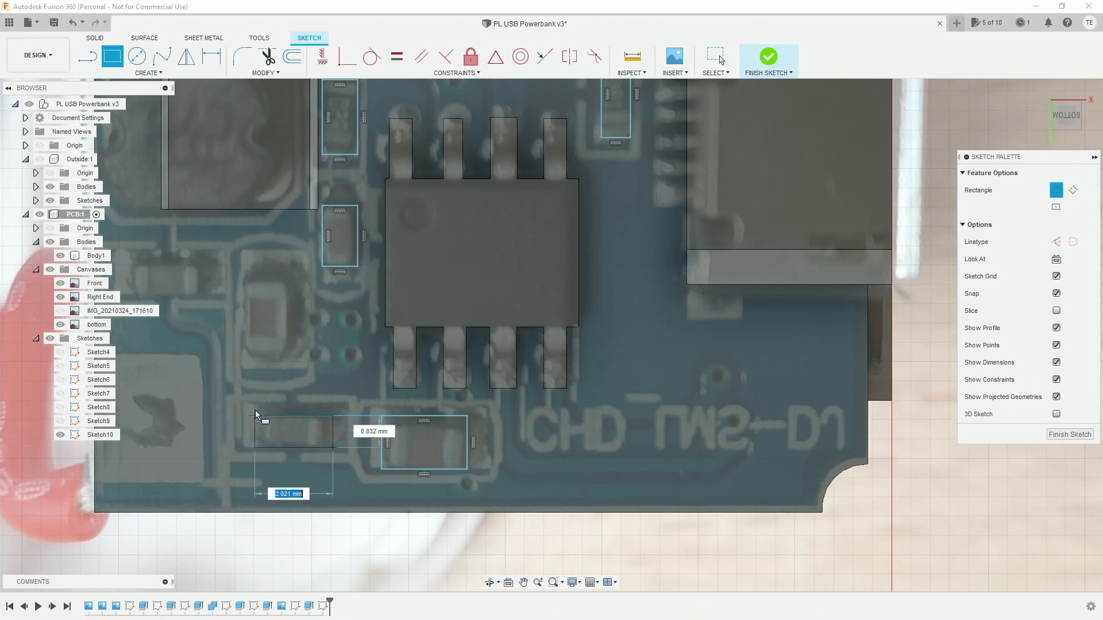
click(256, 408)
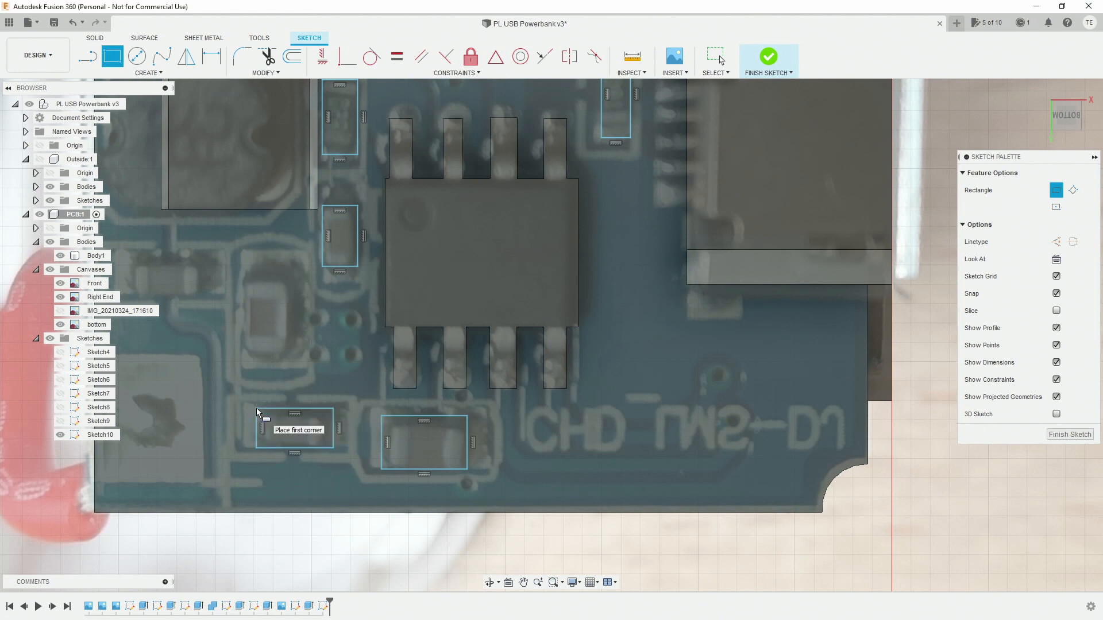
click(295, 362)
click(240, 270)
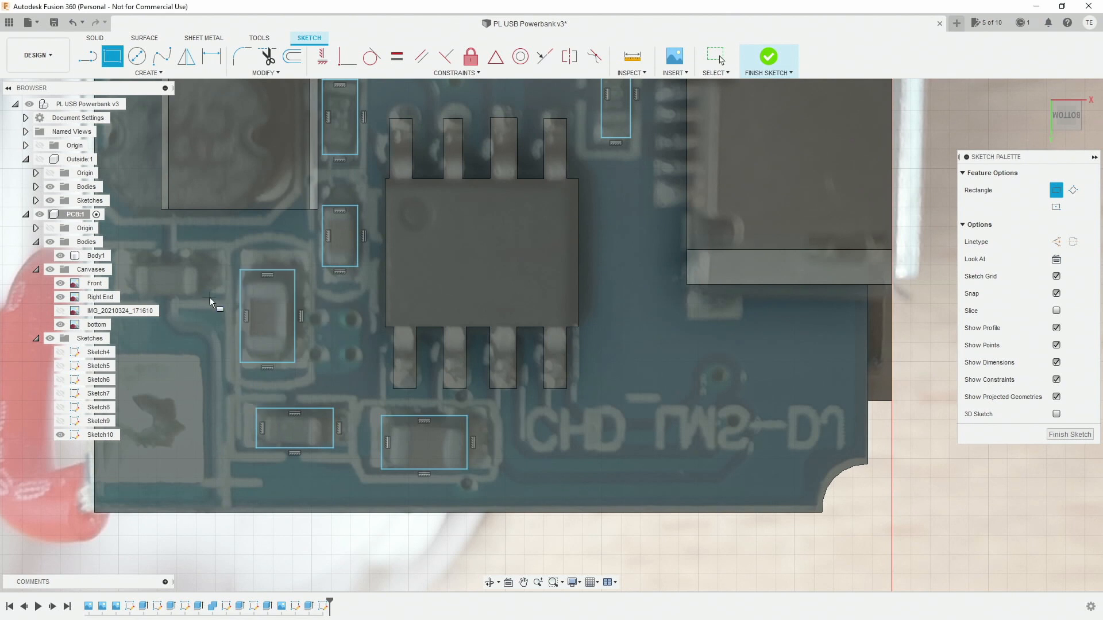
click(209, 297)
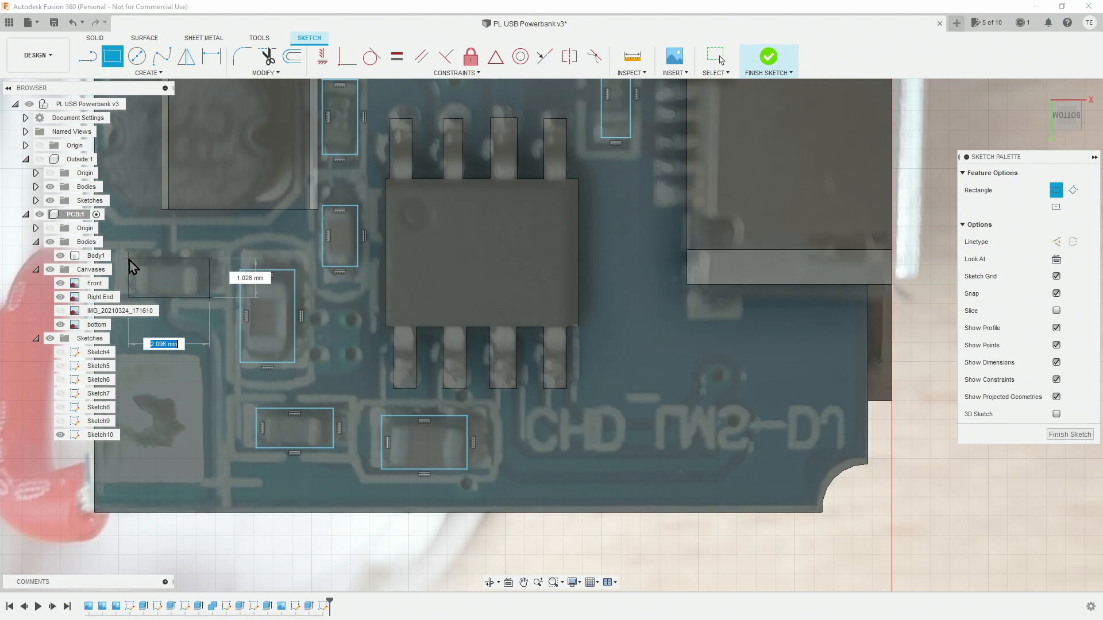
click(135, 260)
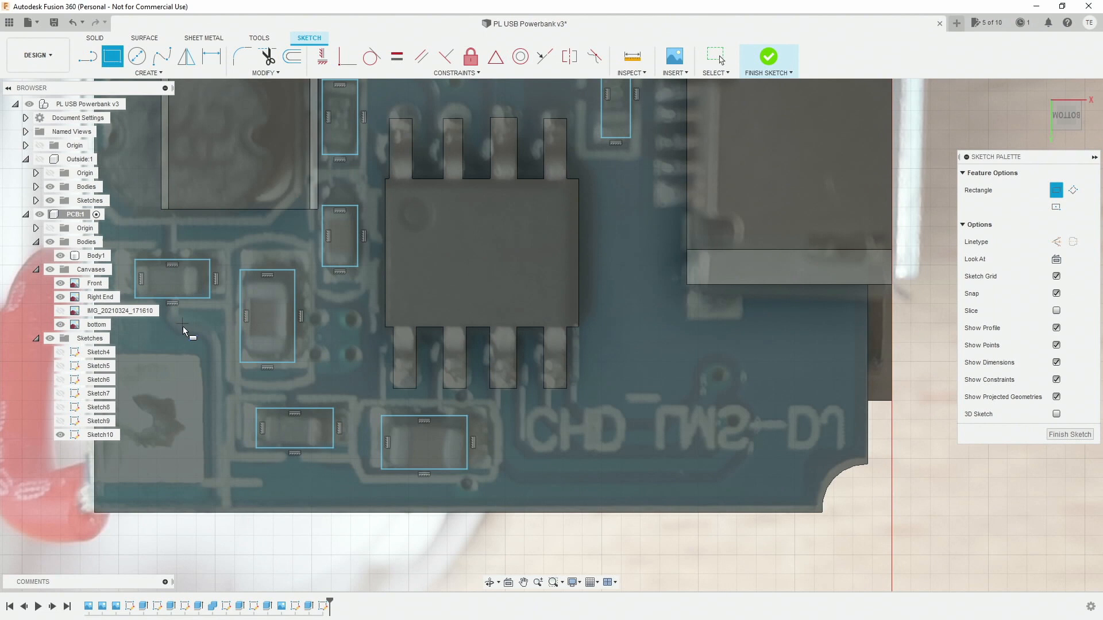
Extrude all eleven small component profiles outward to the height of the parts in the side photo, with the operation set to Join.
scroll(183, 325, down, 5)
middle_drag(293, 267, 378, 298)
click(94, 38)
click(112, 56)
click(366, 401)
click(319, 392)
click(276, 339)
click(310, 351)
click(335, 326)
click(335, 281)
click(283, 239)
click(303, 196)
click(371, 239)
click(426, 241)
click(433, 276)
click(1066, 128)
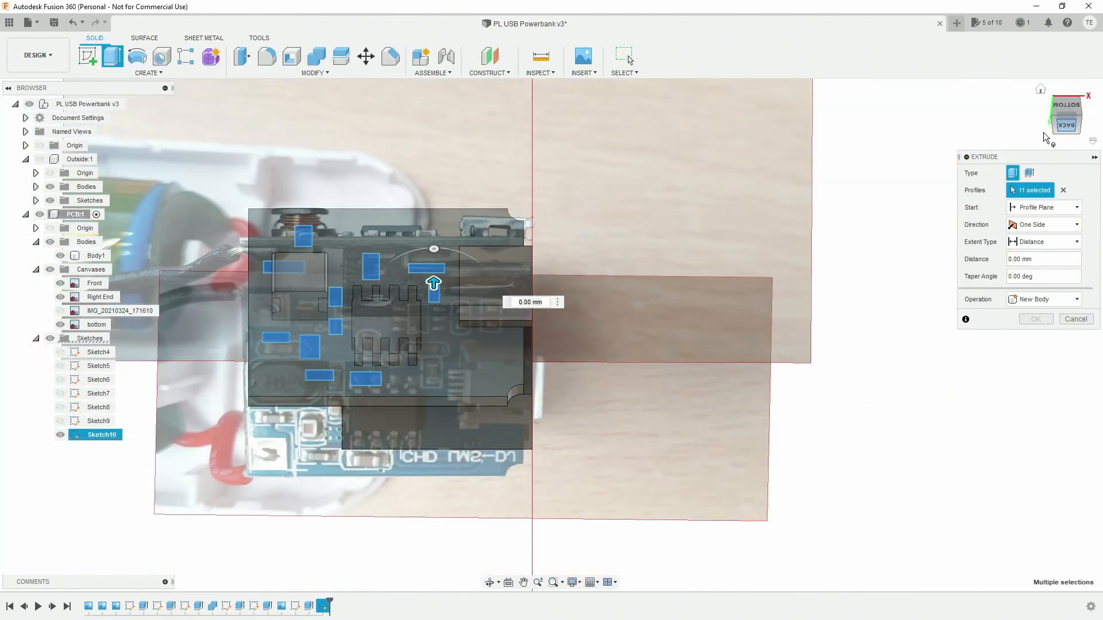
scroll(422, 326, up, 5)
drag(450, 338, 450, 319)
scroll(426, 335, up, 2)
middle_drag(431, 324, 689, 309)
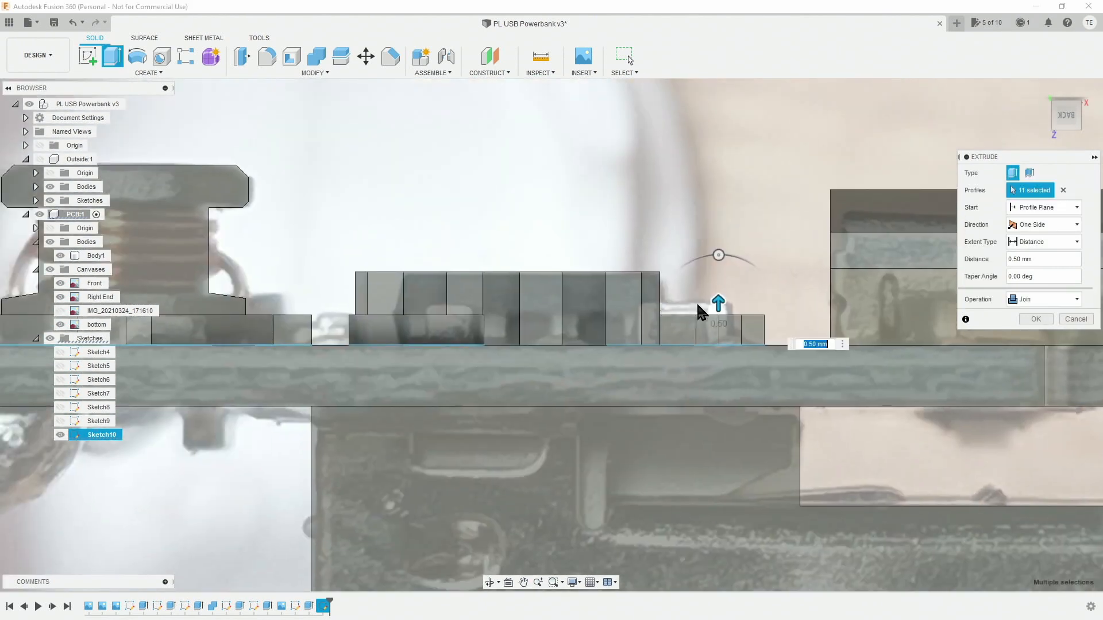
click(1034, 319)
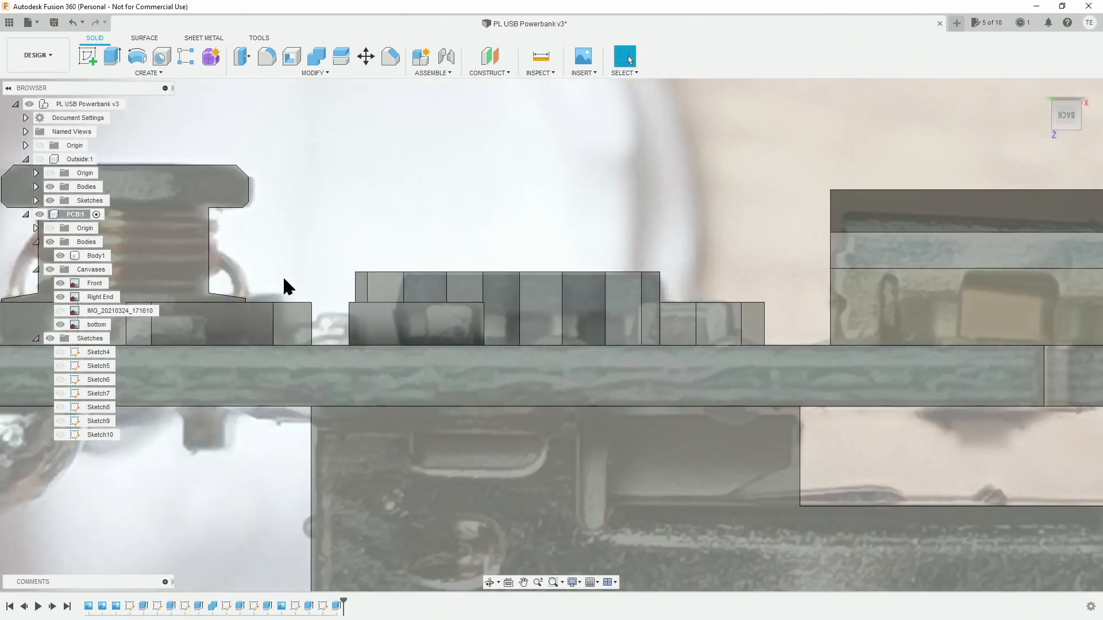
Hide all canvases and inspect the modelled board from above and from its underside.
click(50, 269)
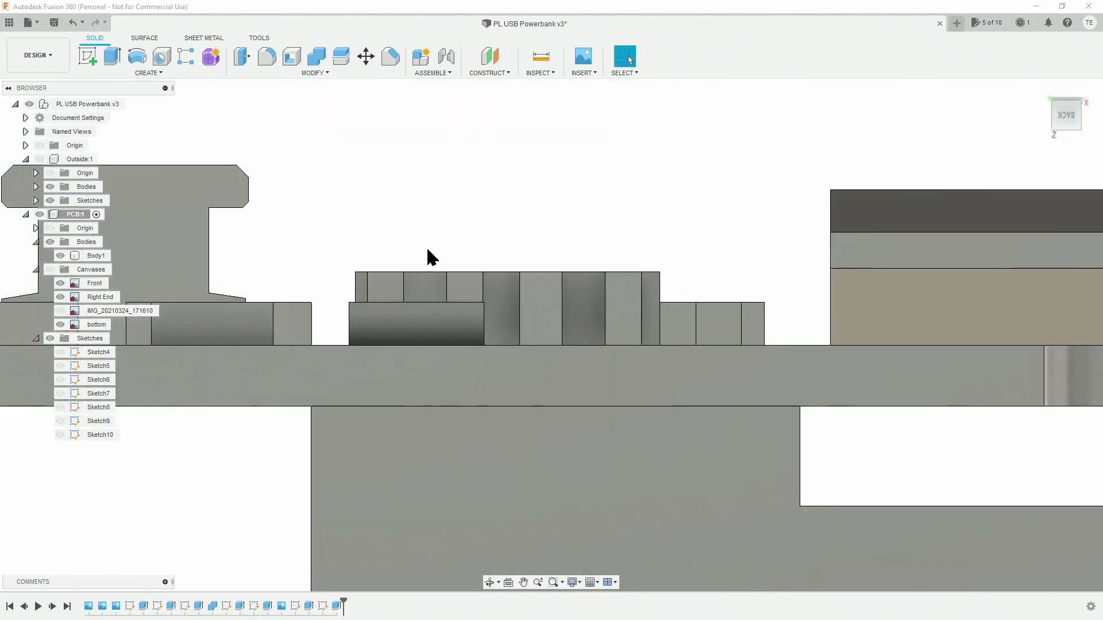
click(1052, 99)
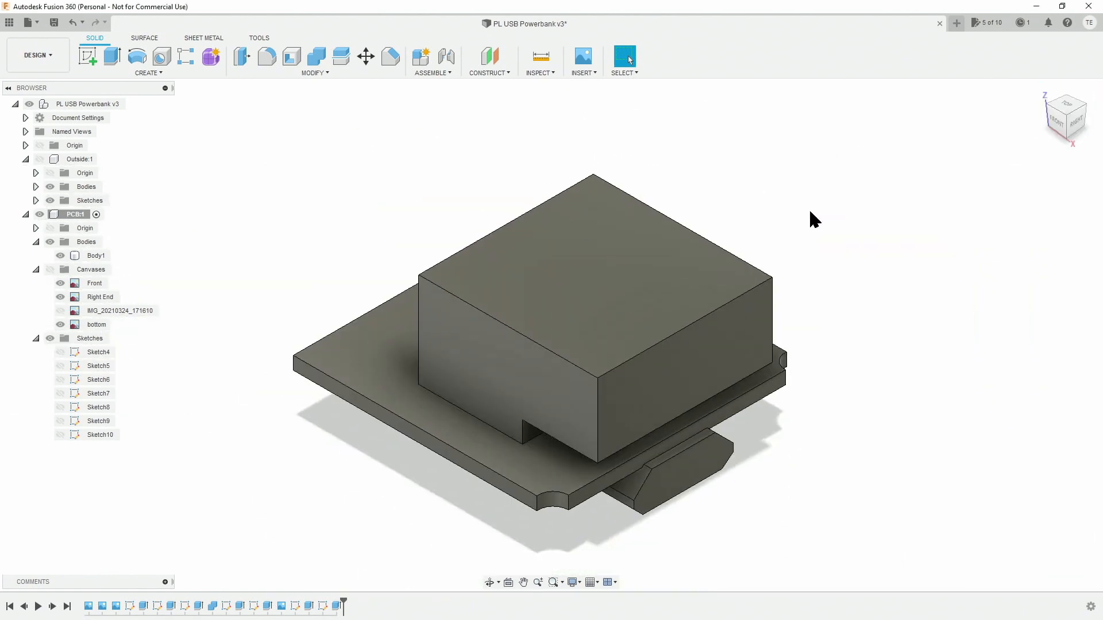
shift+middle_drag(493, 467, 497, 290)
click(1044, 98)
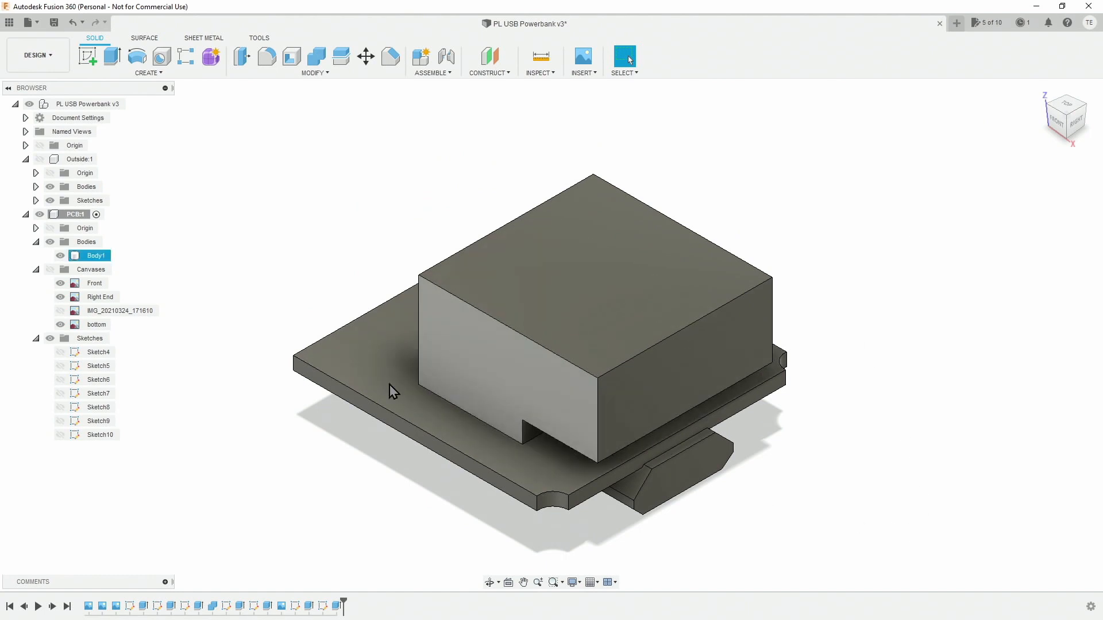
Rename the canvas IMG_20210324_171610 to Top and display it in place of the bottom canvas.
click(60, 324)
click(109, 318)
double_click(108, 311)
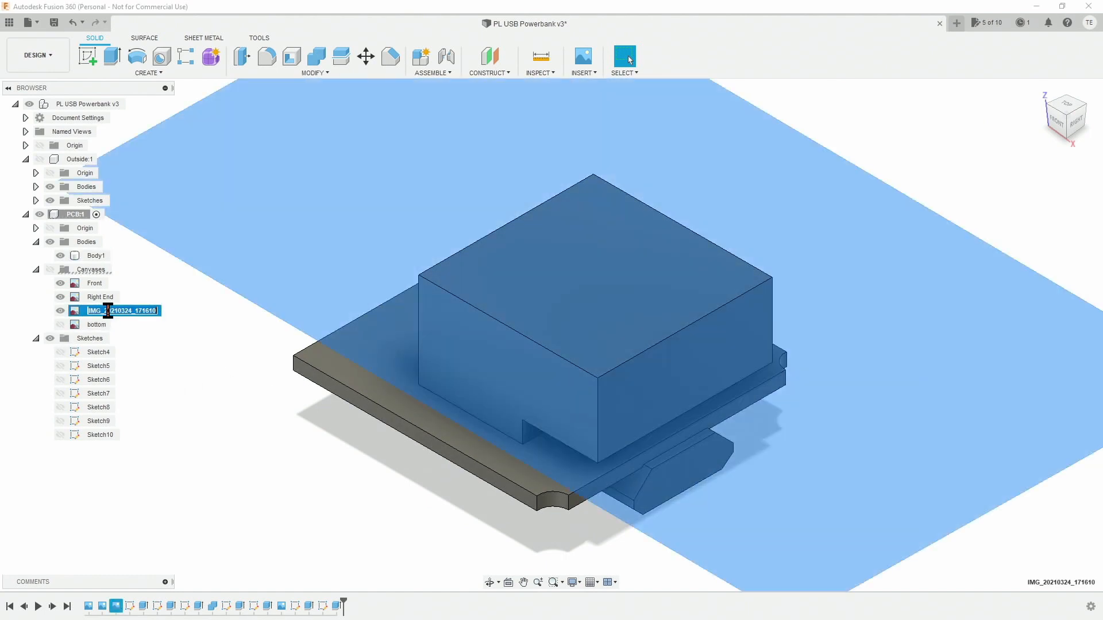
key(Return)
scroll(228, 279, down, 3)
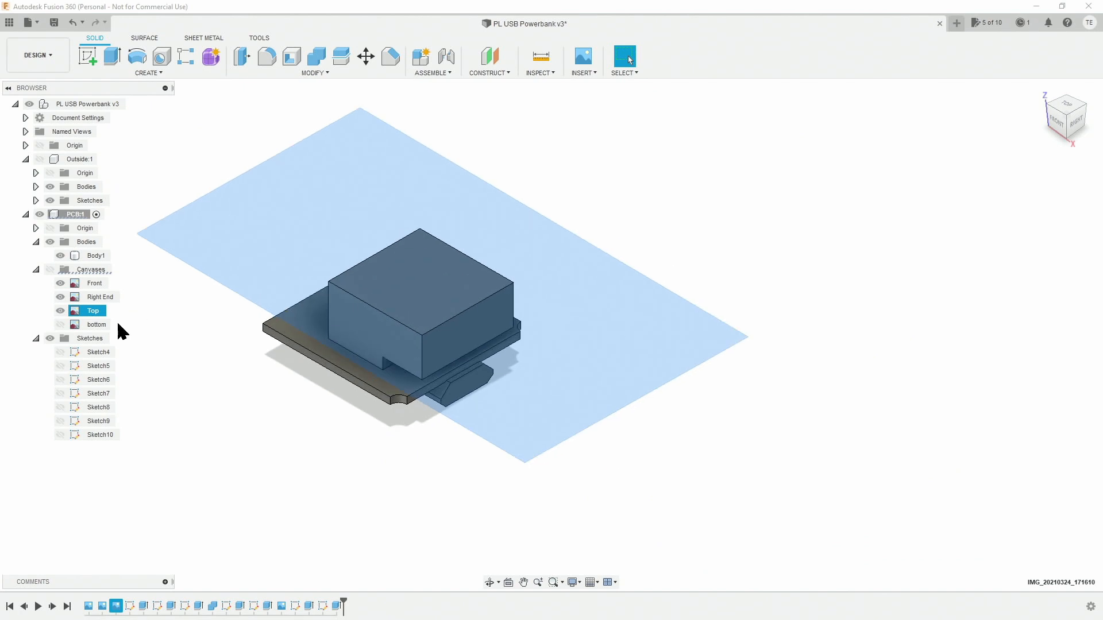
click(50, 269)
Start a sketch on the PCB's upper face and draw a rectangle over the small component beside the USB-A connector.
click(1067, 104)
scroll(330, 453, up, 5)
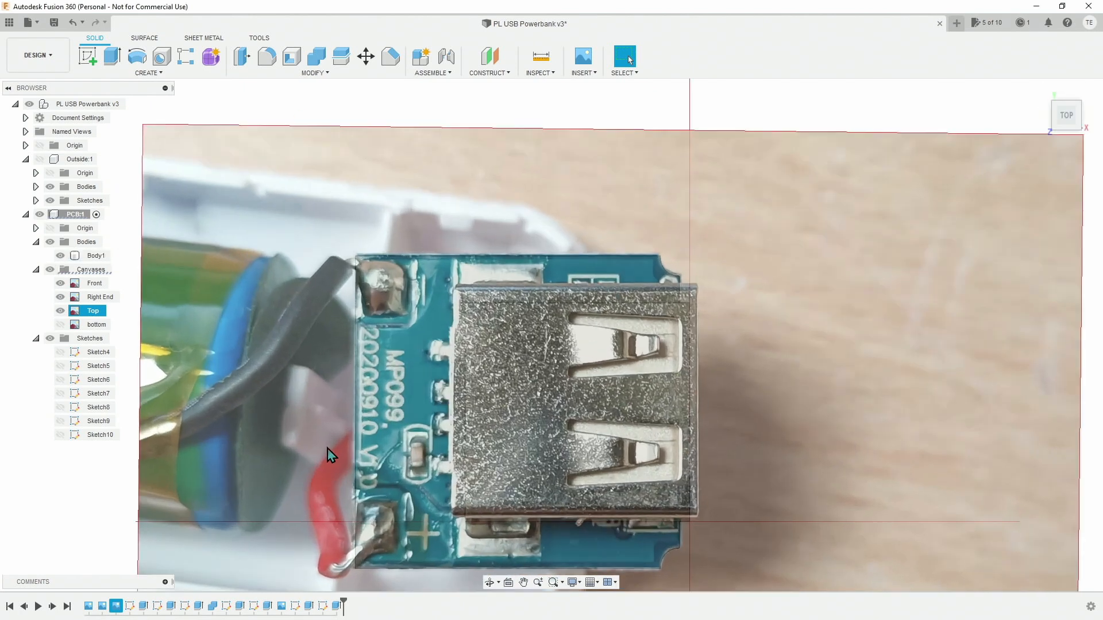
middle_drag(511, 481, 515, 333)
scroll(515, 332, up, 1)
click(88, 57)
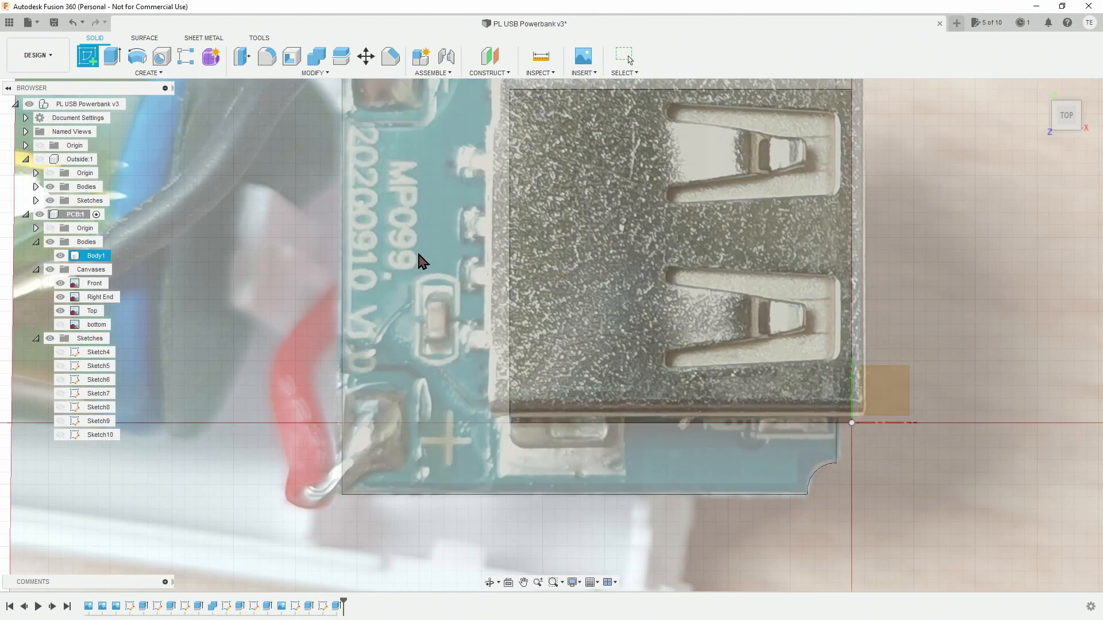
click(478, 338)
key(r)
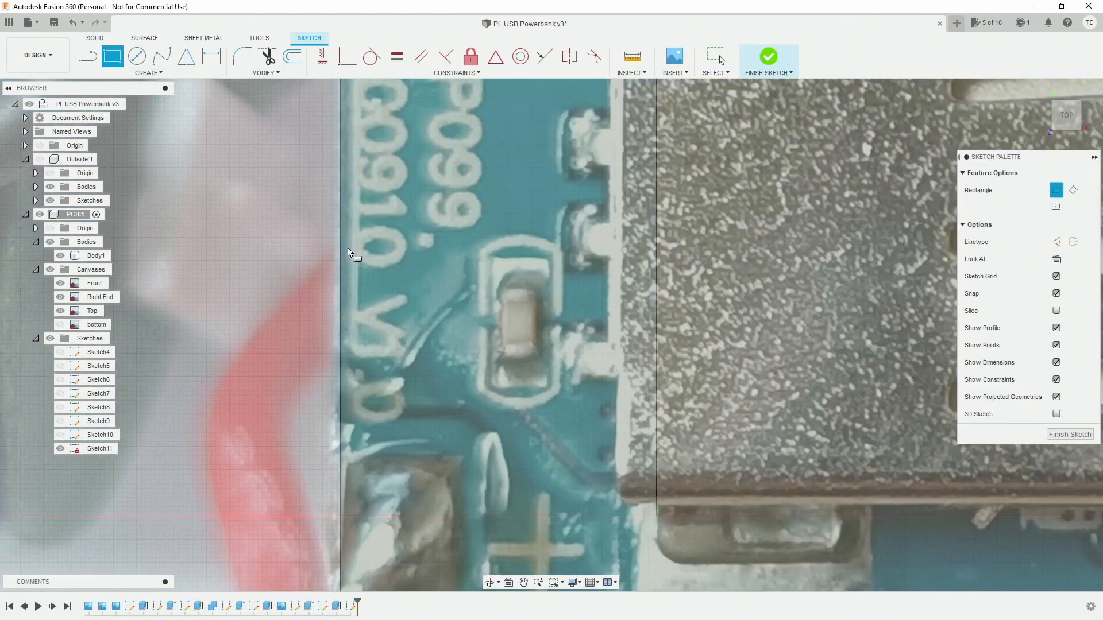
click(497, 289)
click(537, 359)
Extrude the small component's rectangle upward from the board to the part's height in the side photo.
key(e)
click(526, 321)
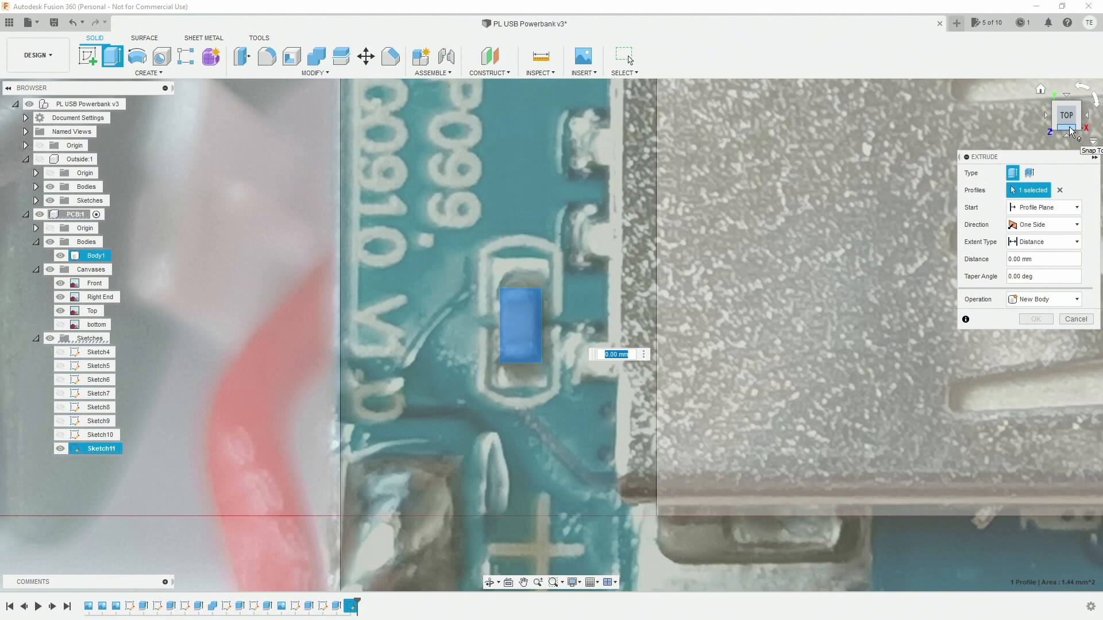
click(1069, 127)
middle_drag(621, 236, 615, 288)
drag(514, 378, 514, 341)
click(1036, 319)
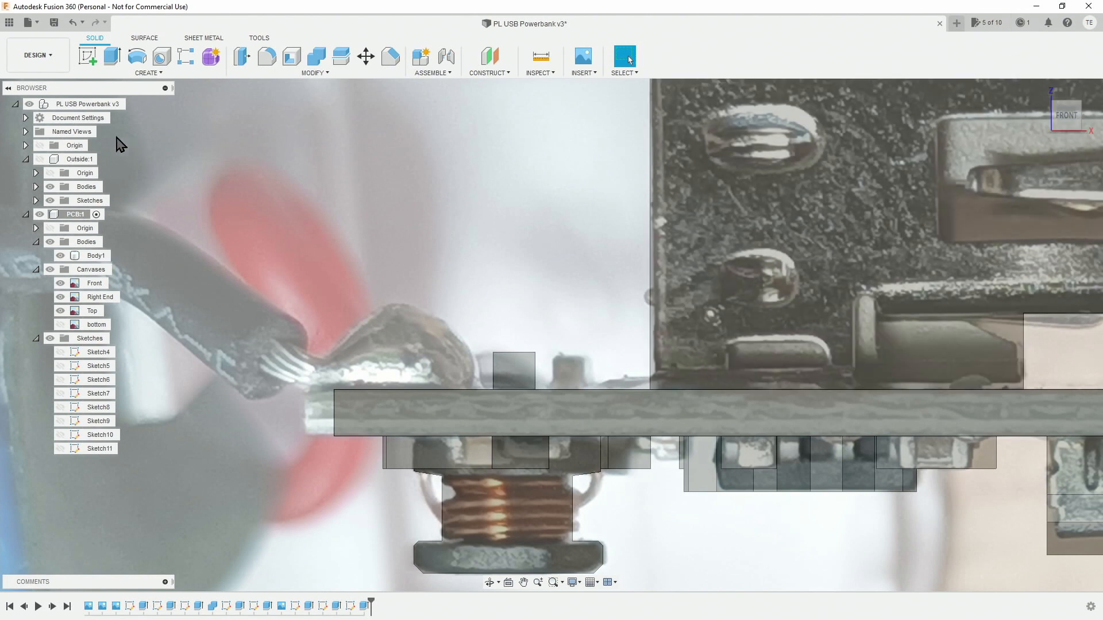
Hide all canvases, look over the board from above, and save the design as a new version.
click(50, 269)
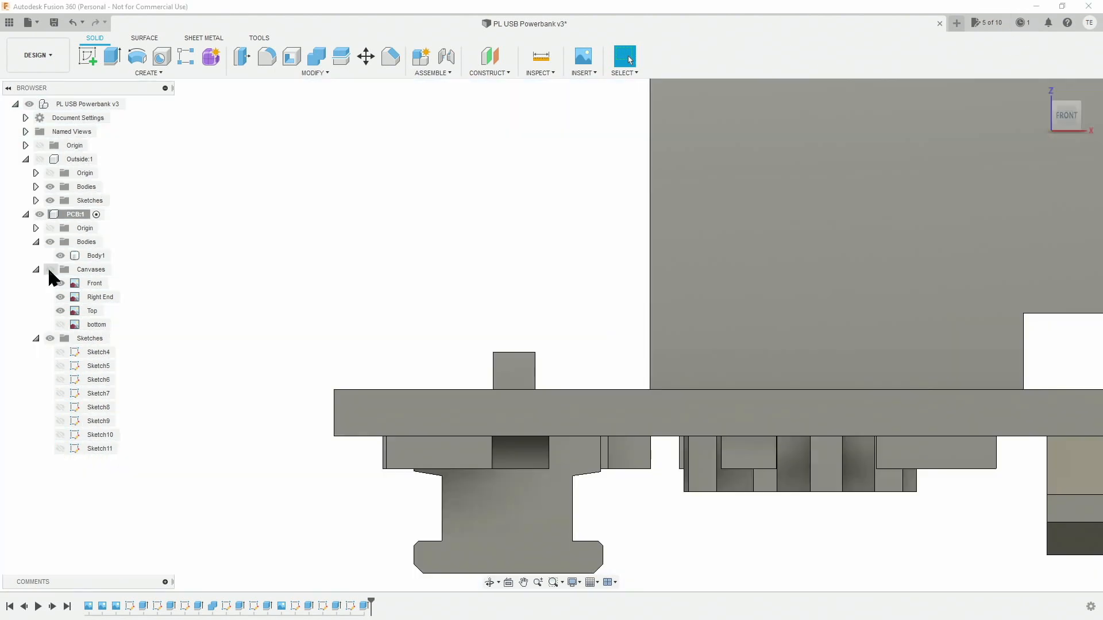
shift+middle_drag(505, 300, 738, 287)
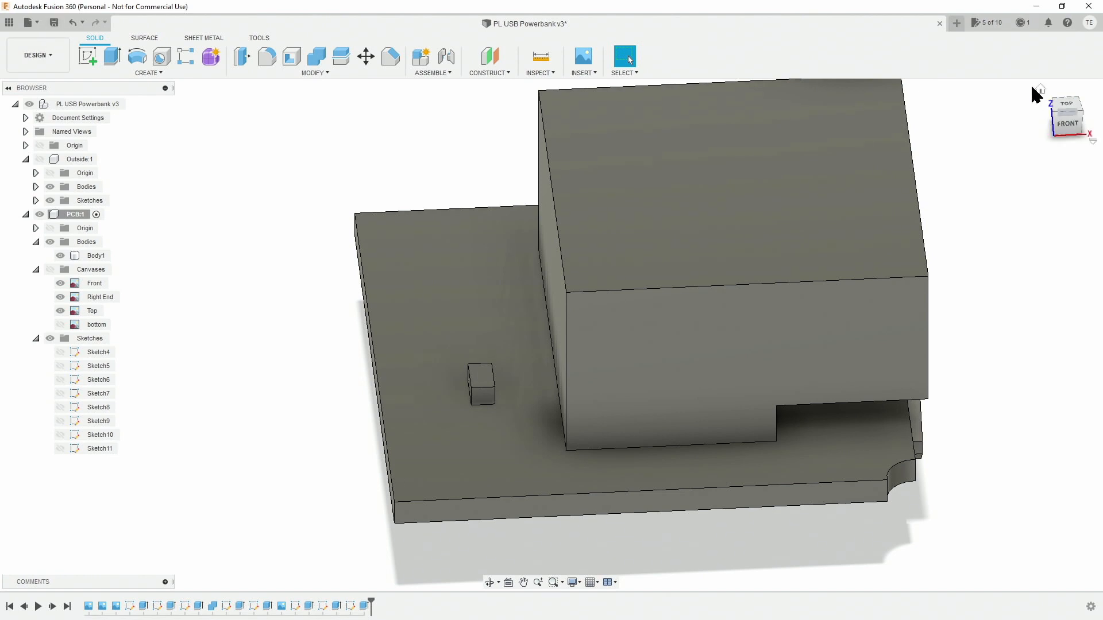
click(1041, 89)
click(59, 21)
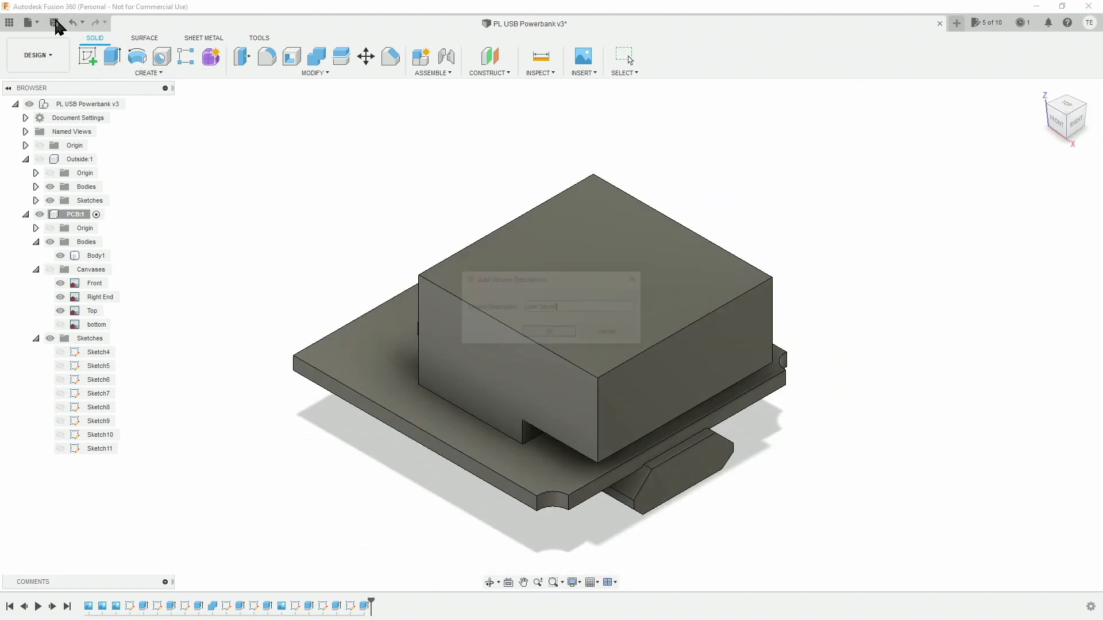
click(550, 331)
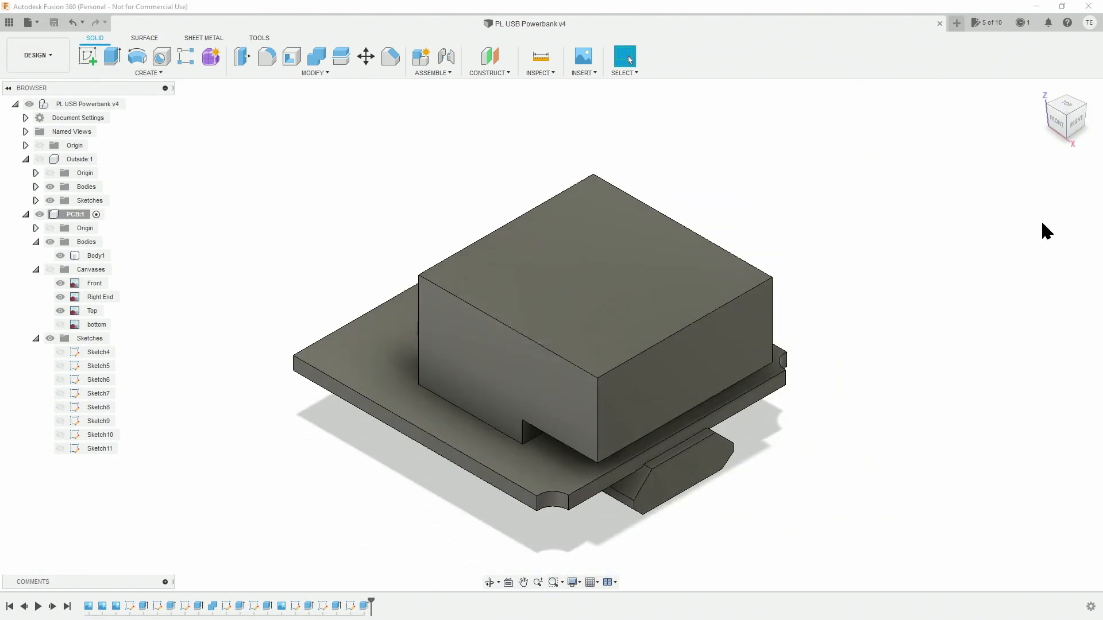
In a sketch on the board's connector end, draw rectangles over the USB-A opening and its inner tongue.
key(r)
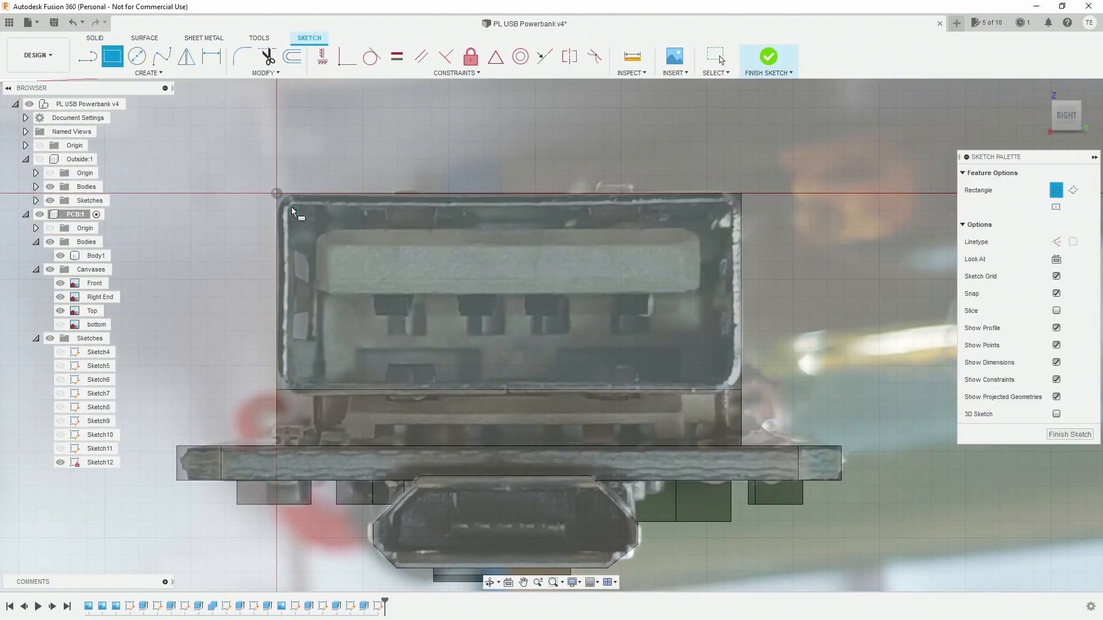
scroll(258, 185, up, 3)
click(224, 163)
click(829, 403)
click(258, 282)
click(786, 191)
Draw a thin rectangle over the micro-USB connector's tongue and widen it to match the end photo.
scroll(302, 249, down, 2)
scroll(270, 223, down, 1)
scroll(408, 458, up, 3)
click(345, 451)
click(453, 440)
key(Escape)
drag(453, 441, 520, 432)
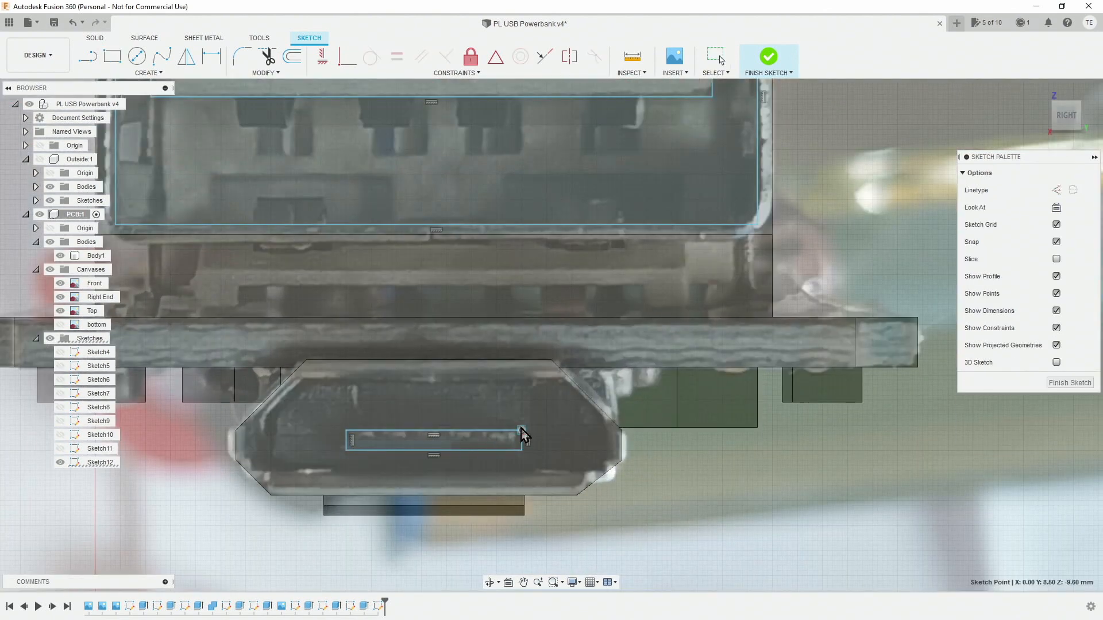
Trace the micro-USB connector's inner opening with a closed outline of straight lines around the tongue.
key(l)
click(275, 475)
click(580, 475)
click(607, 459)
click(604, 428)
click(300, 381)
click(251, 444)
click(253, 461)
click(275, 475)
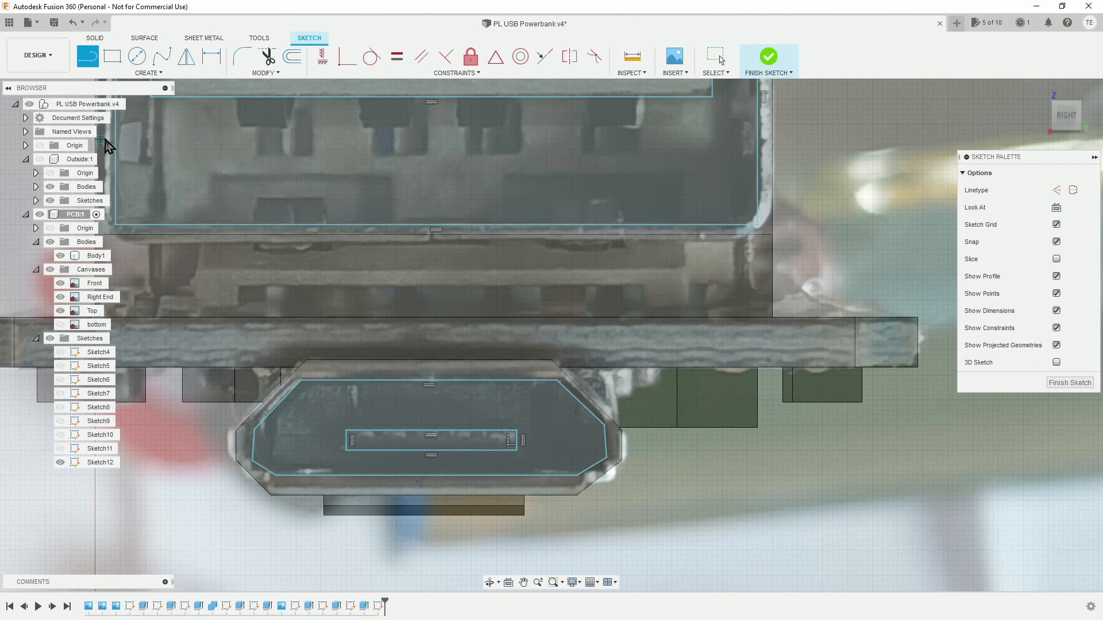
Cut the USB-A and micro-USB opening profiles 4.5 mm into the connectors around their tongues, with the canvases hidden.
key(e)
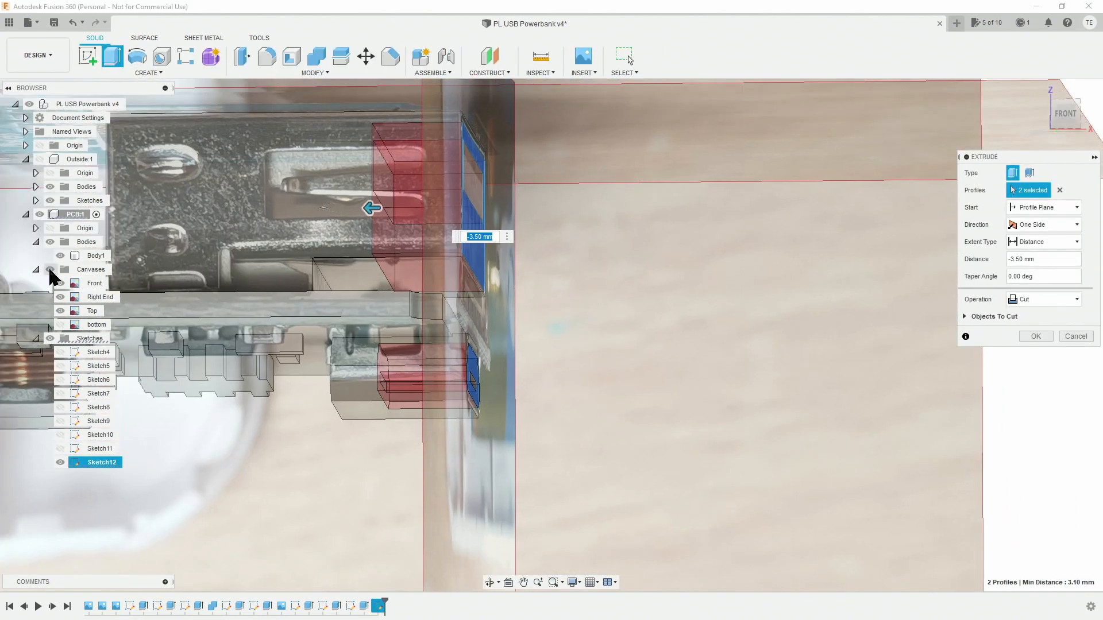
click(50, 270)
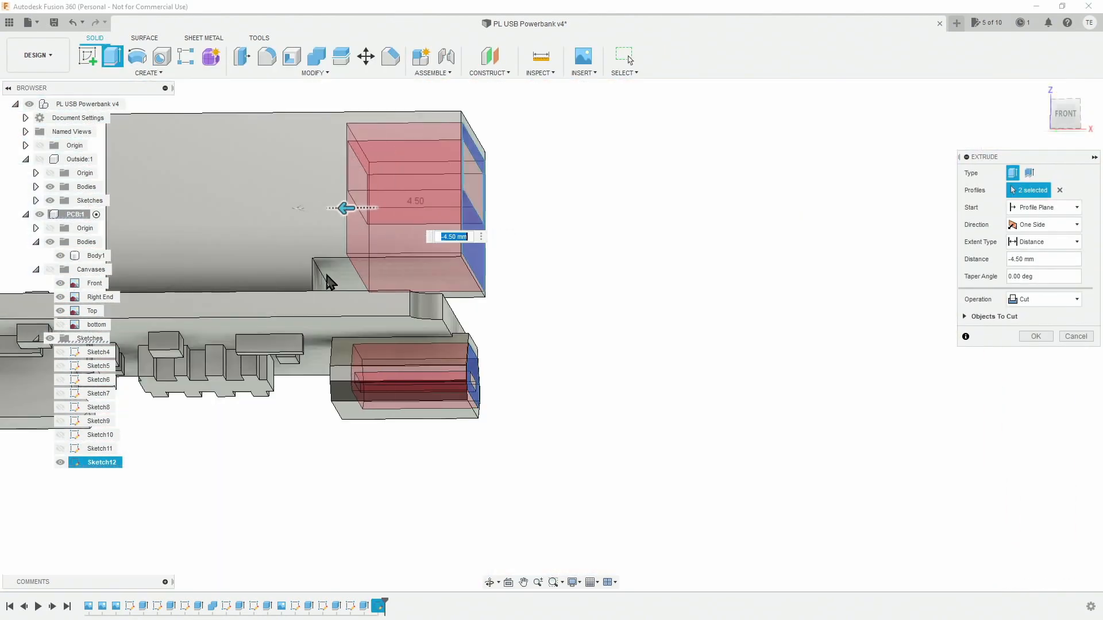
click(1035, 336)
click(244, 60)
shift+middle_drag(230, 232, 345, 244)
drag(347, 243, 345, 244)
key(Return)
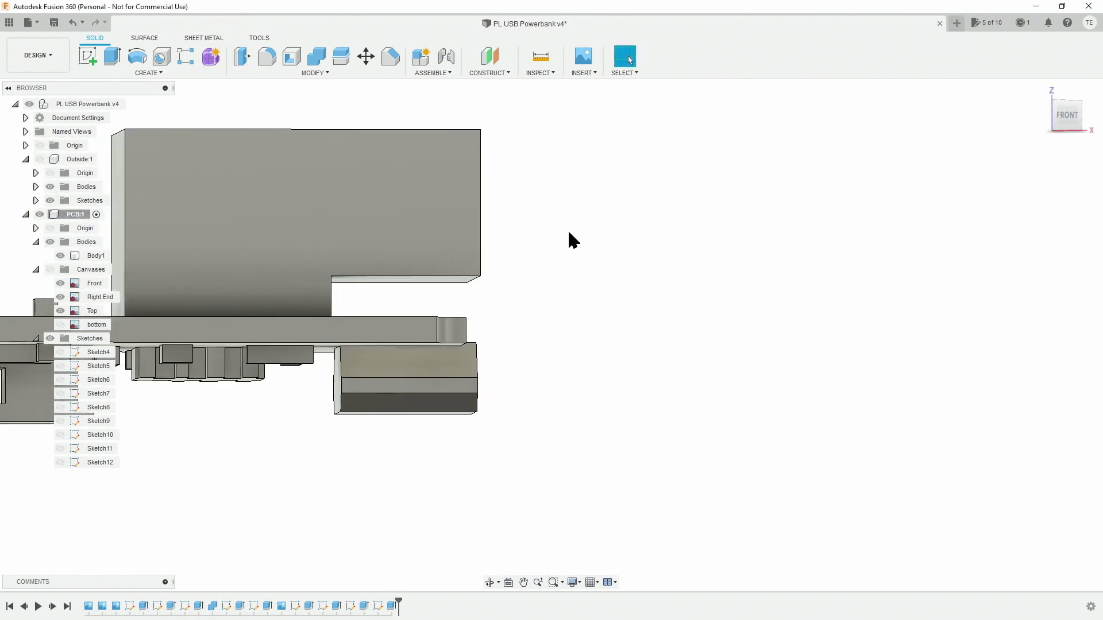
Extrude the recessed inner face of the USB-A opening further into the connector and inspect both sockets.
shift+middle_drag(568, 229, 477, 231)
click(333, 230)
click(114, 61)
shift+middle_drag(286, 261, 349, 258)
click(1066, 116)
drag(581, 254, 396, 260)
key(Return)
shift+middle_drag(946, 323, 759, 272)
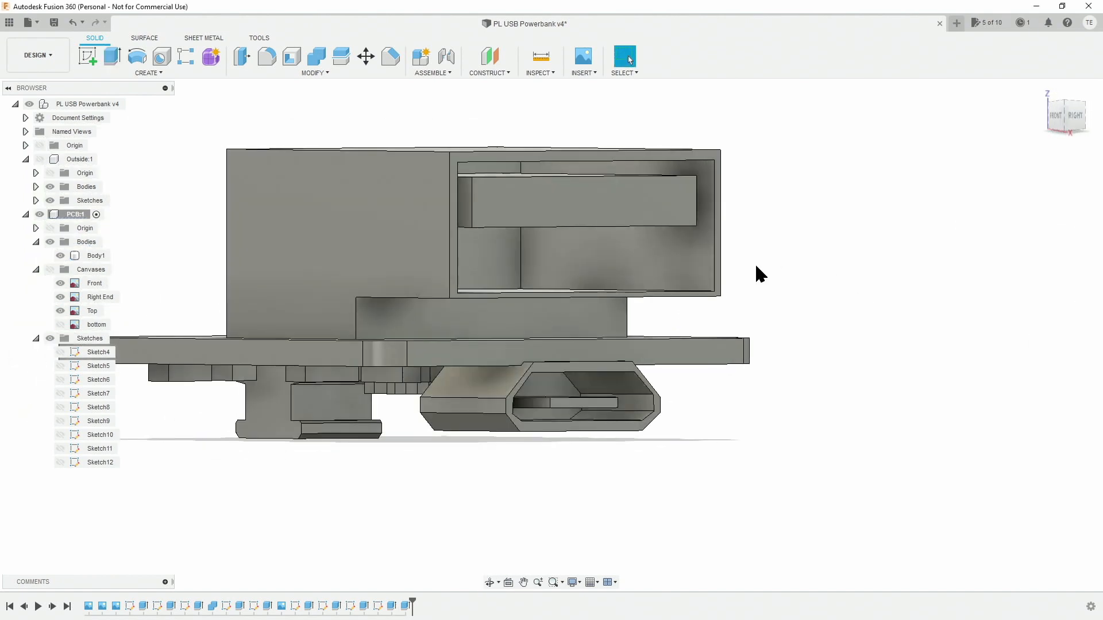
click(1044, 92)
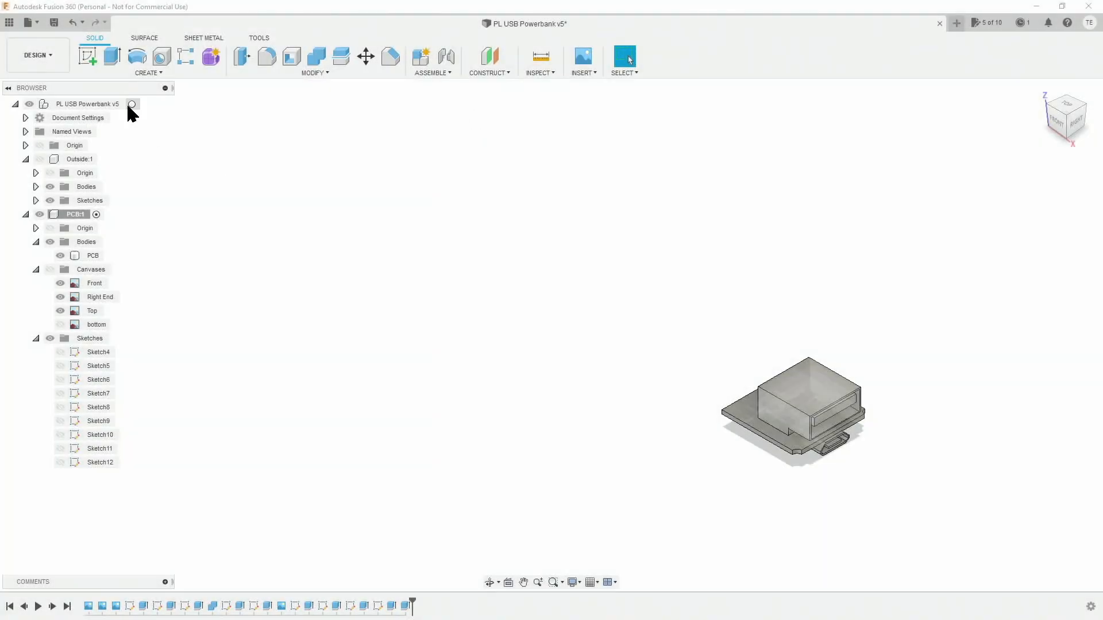
Activate the top-level assembly and create an internal standard component named Battery in it.
click(132, 104)
click(436, 71)
click(442, 91)
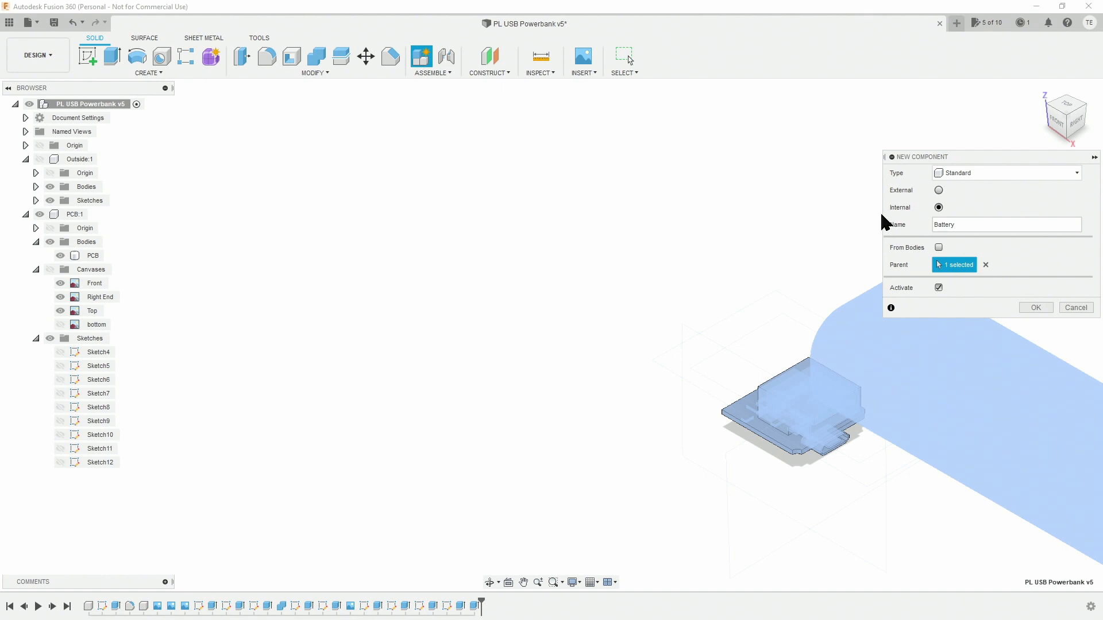
key(Return)
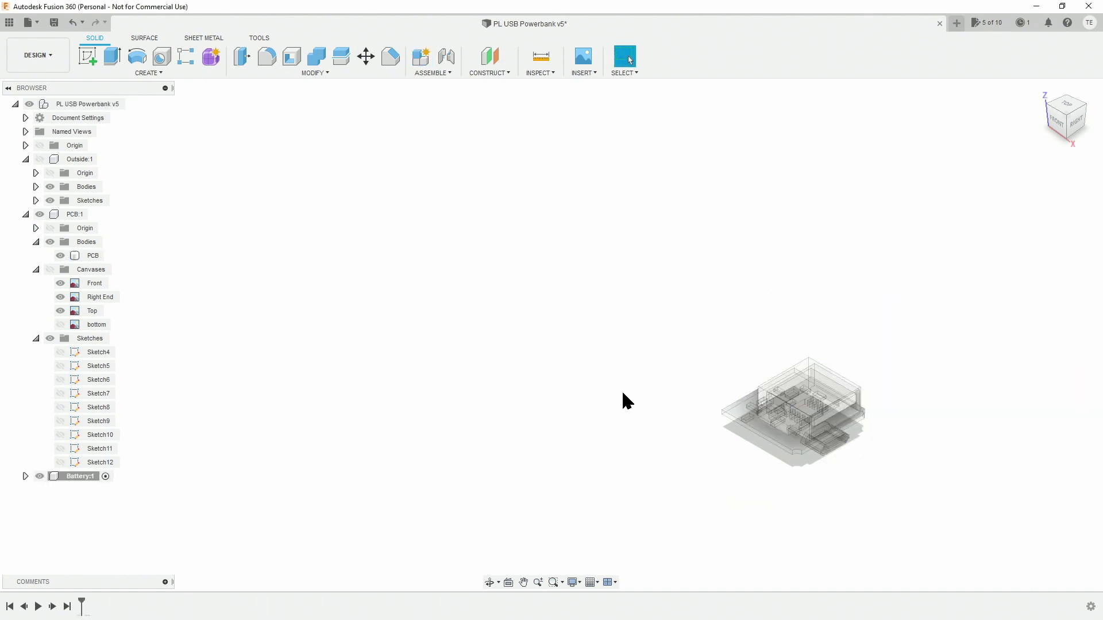
Sketch an 18.5 mm diameter circle above the PCB on the vertical plane facing the connector end.
click(86, 59)
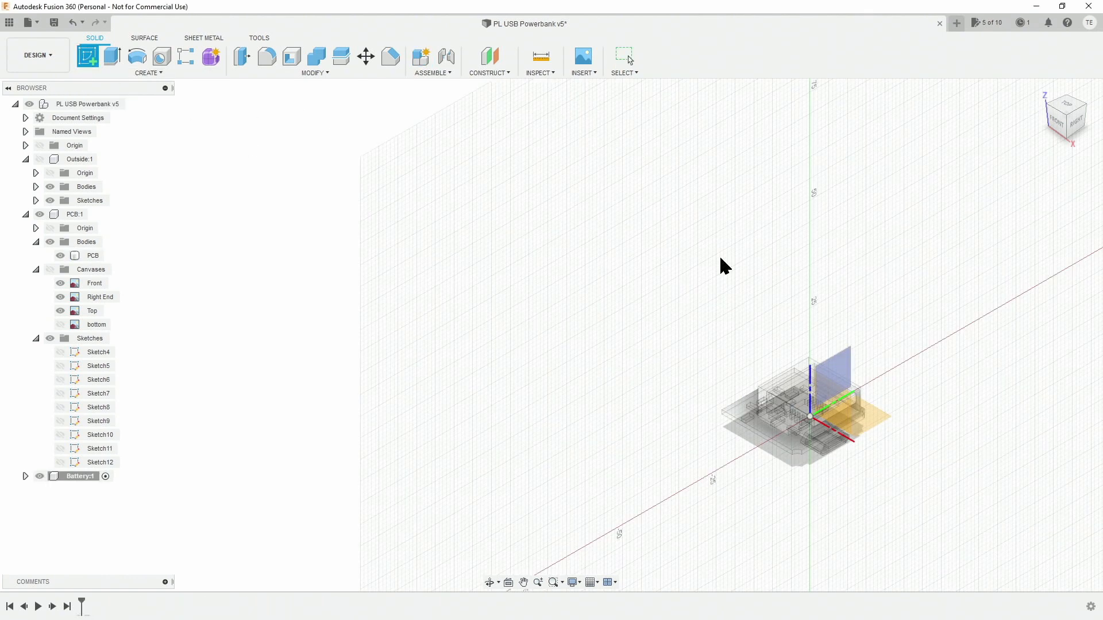
click(840, 367)
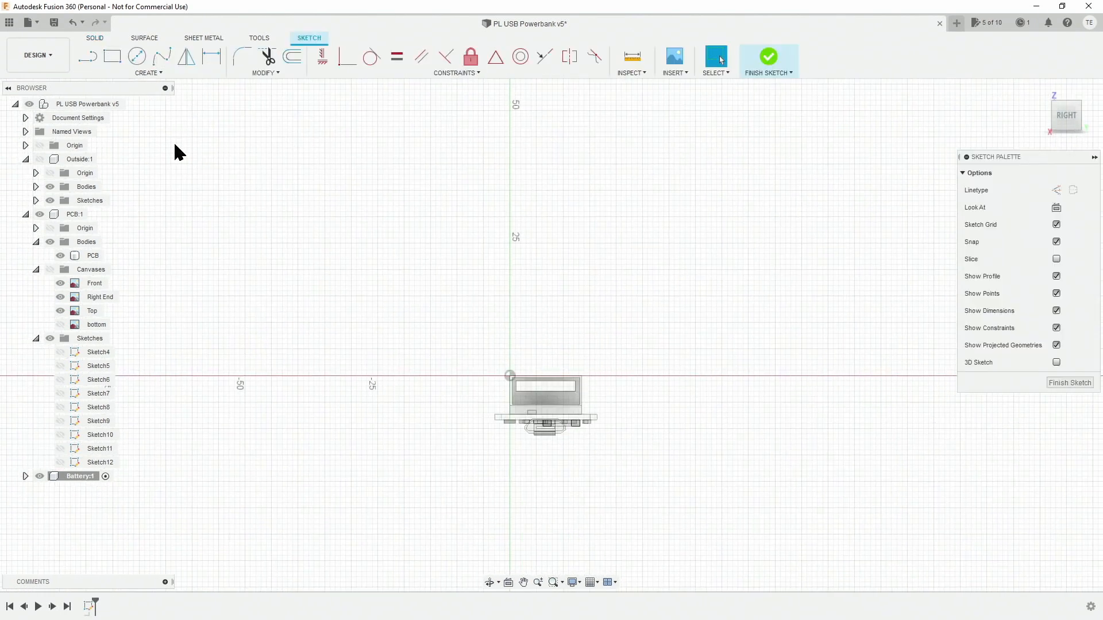
key(c)
click(547, 307)
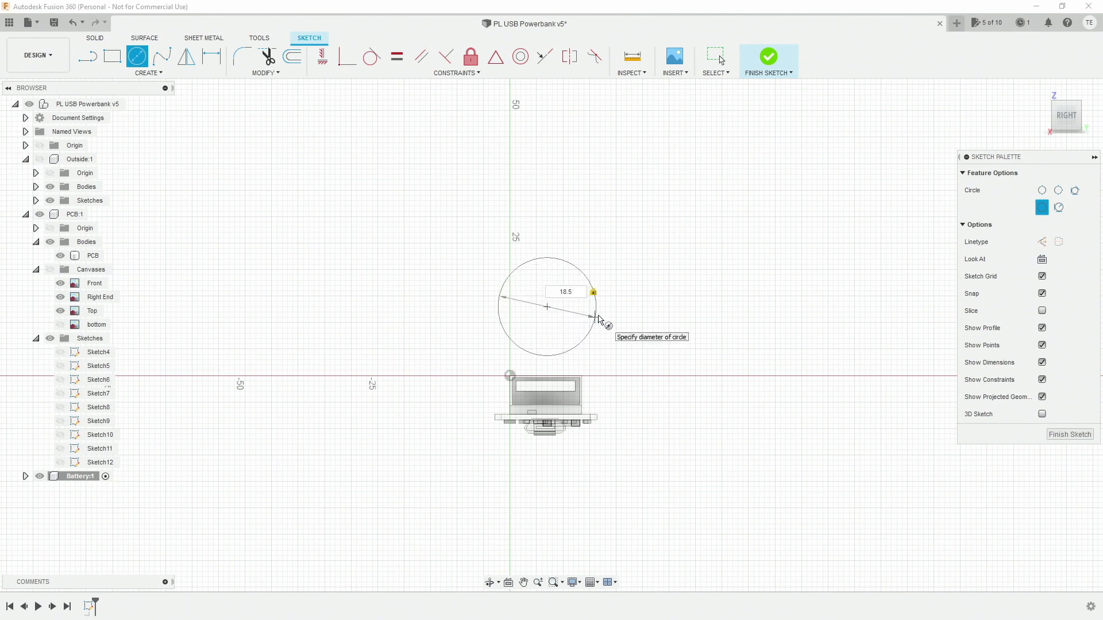
key(Return)
Extrude the battery circle -66 mm to form the cylindrical cell.
key(e)
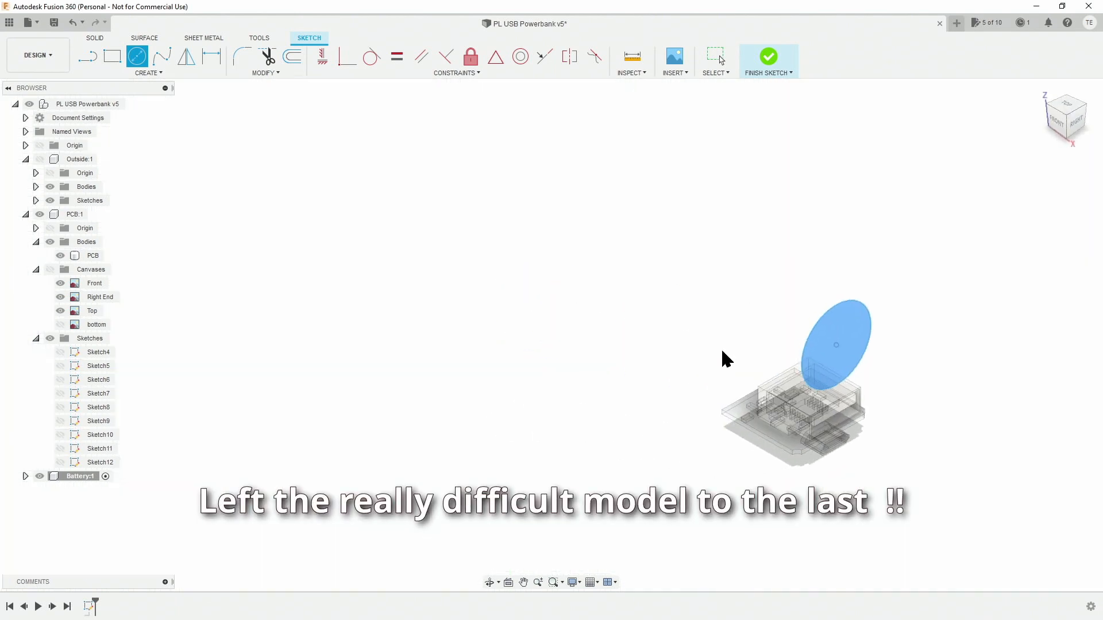
drag(845, 348, 608, 287)
text(-66)
key(Return)
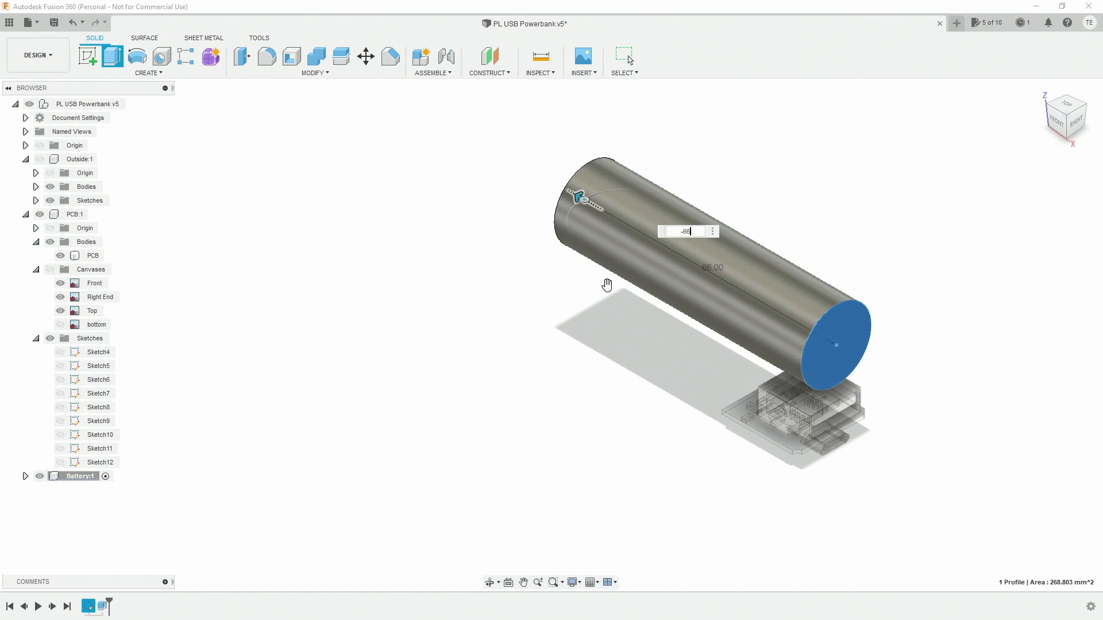
Move the battery body behind the PCB by -25 mm in Z and -18 mm in Y, and reactivate the top-level assembly.
click(365, 56)
click(836, 362)
drag(855, 370, 790, 331)
click(1066, 104)
drag(700, 536, 700, 497)
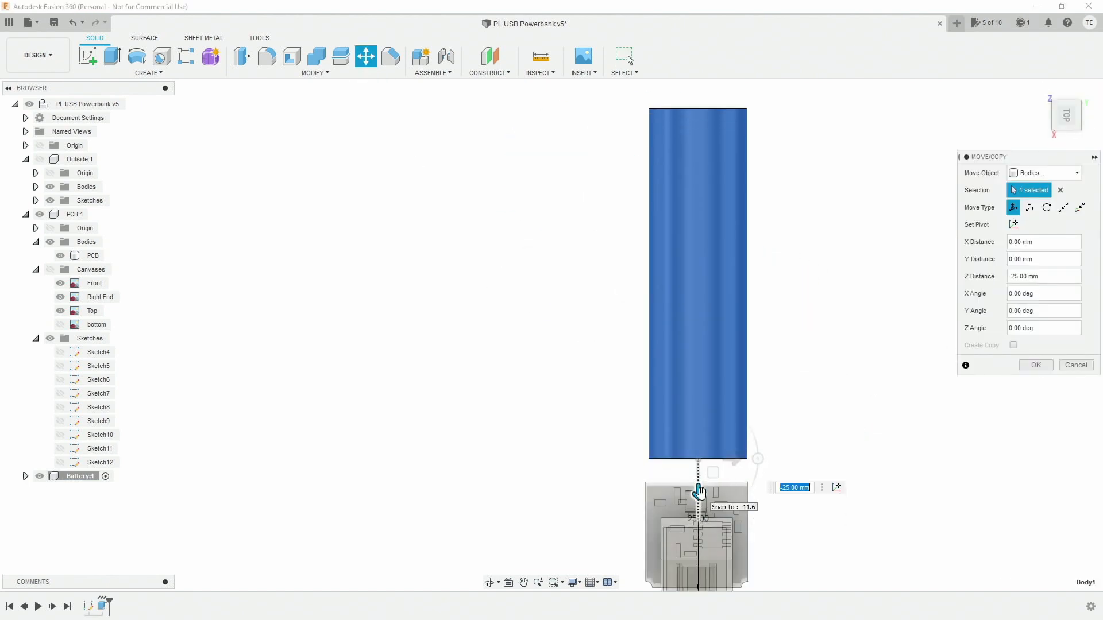
click(1045, 117)
drag(630, 459, 532, 458)
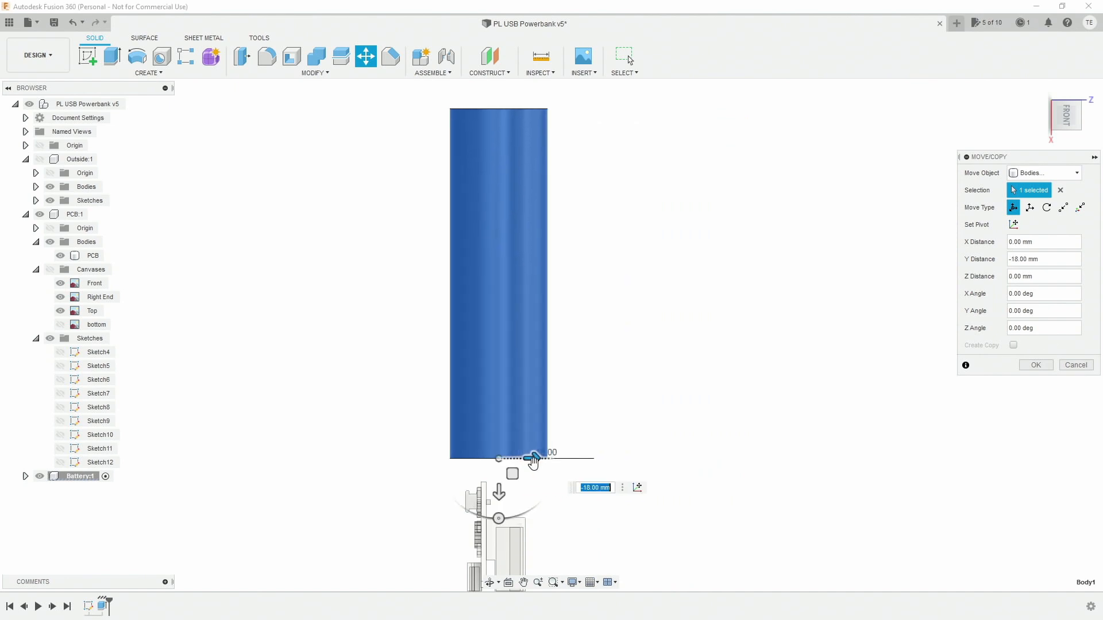
click(1040, 89)
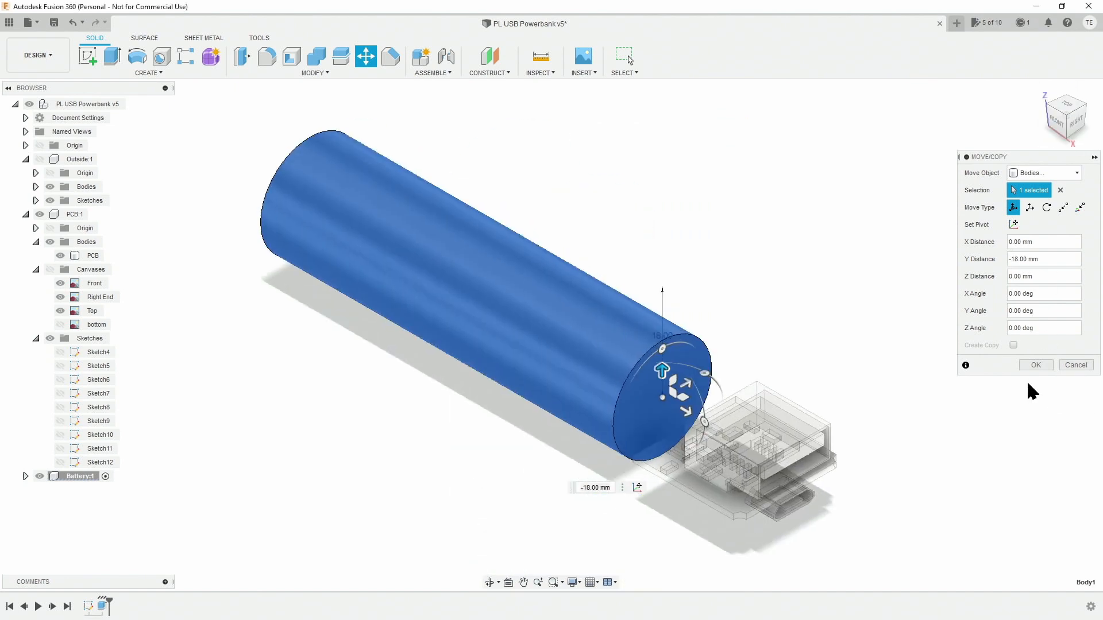
click(1037, 366)
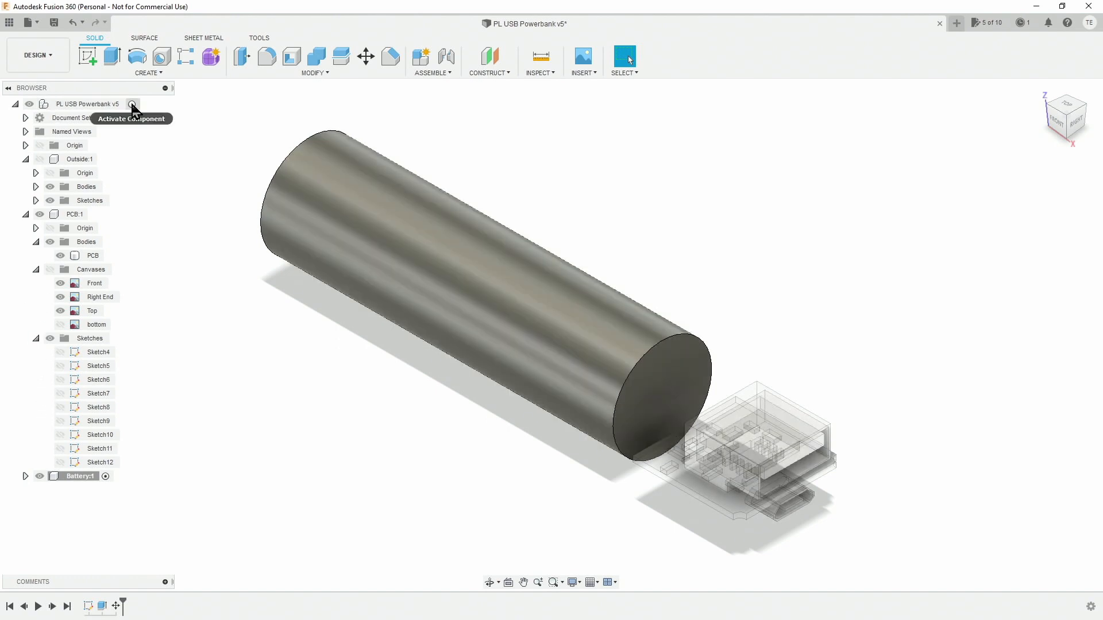
click(132, 104)
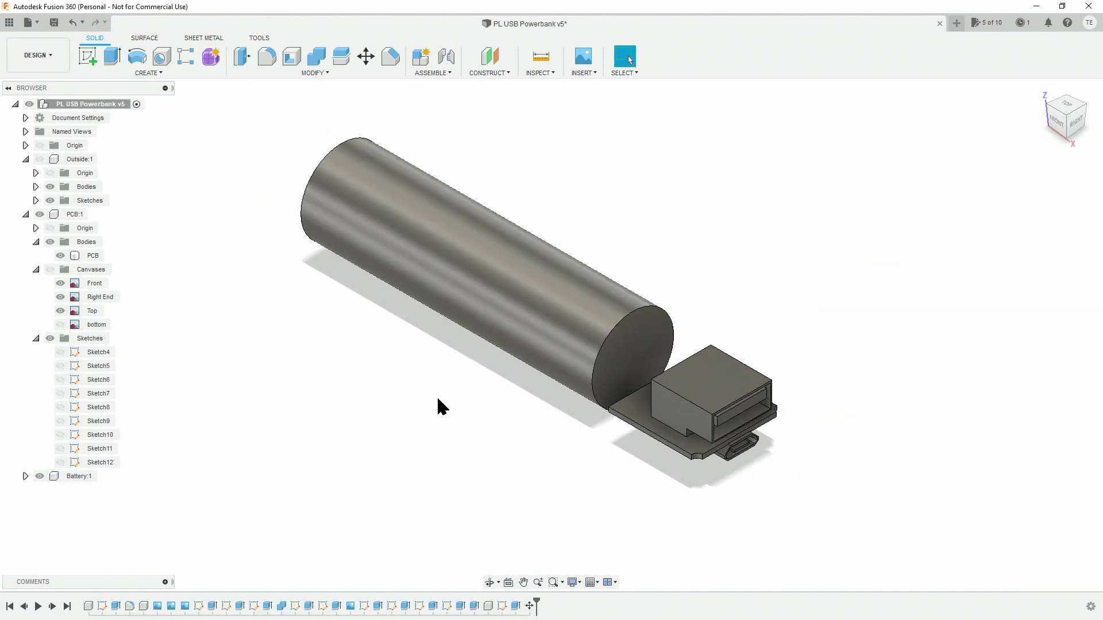
click(1040, 90)
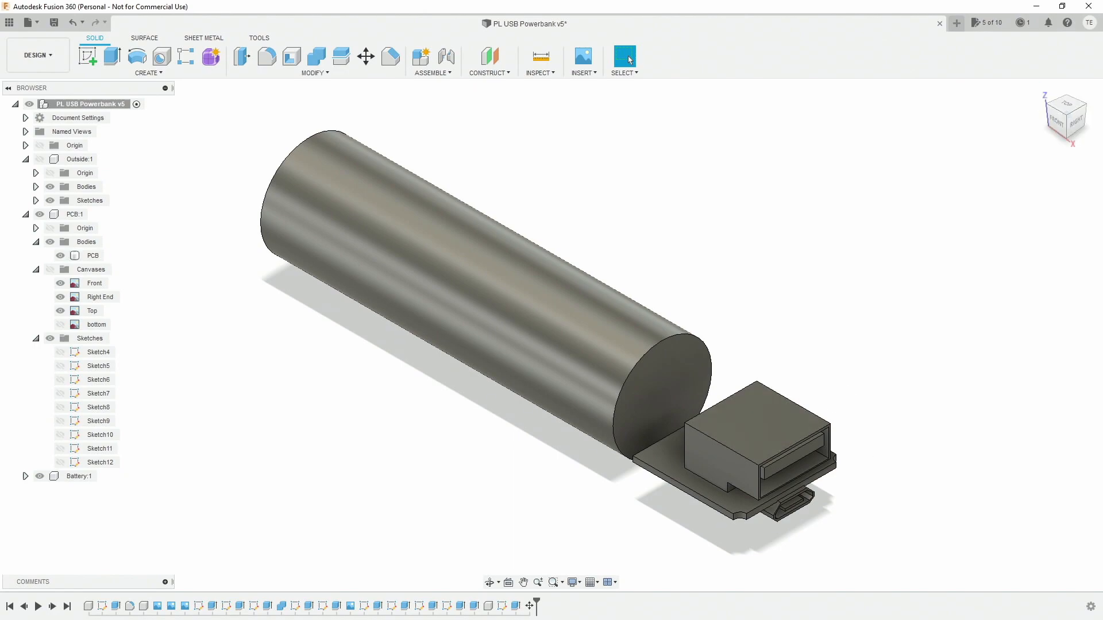